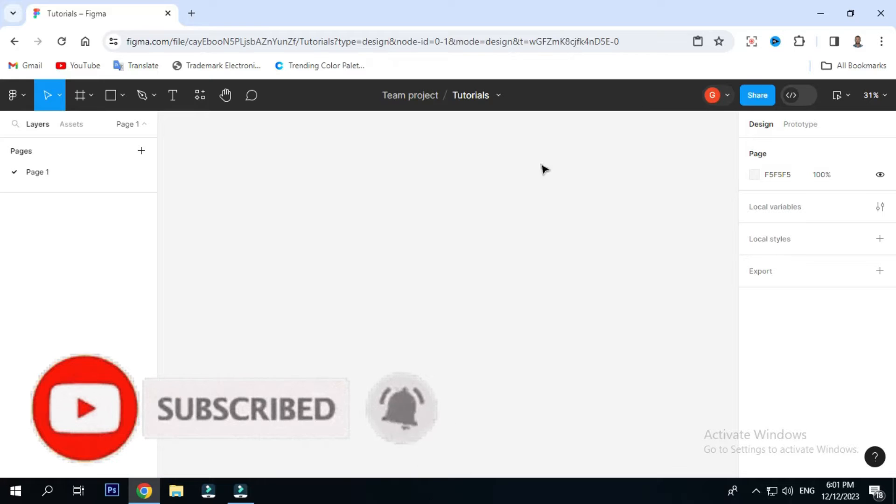
Create an iPhone 14 & 15 Pro Max frame and move it slightly up on the canvas.
{"action": "left_click", "coordinate": [91, 96]}
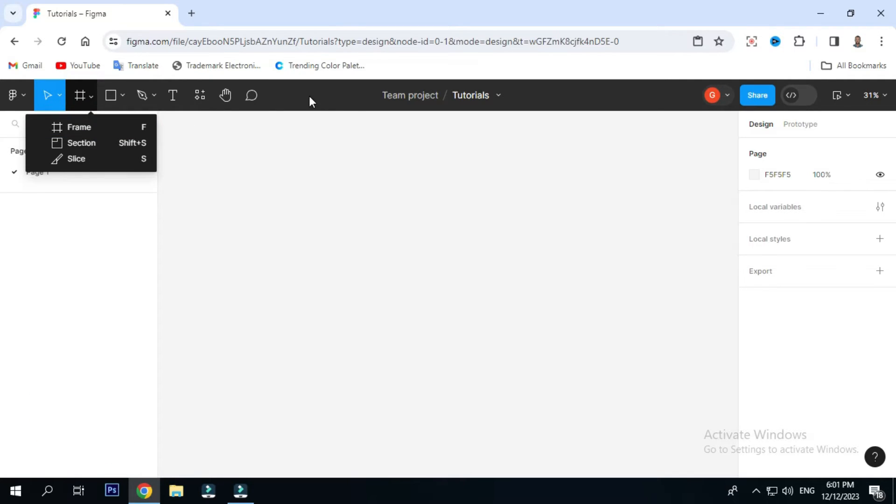
{"action": "left_click", "coordinate": [99, 128]}
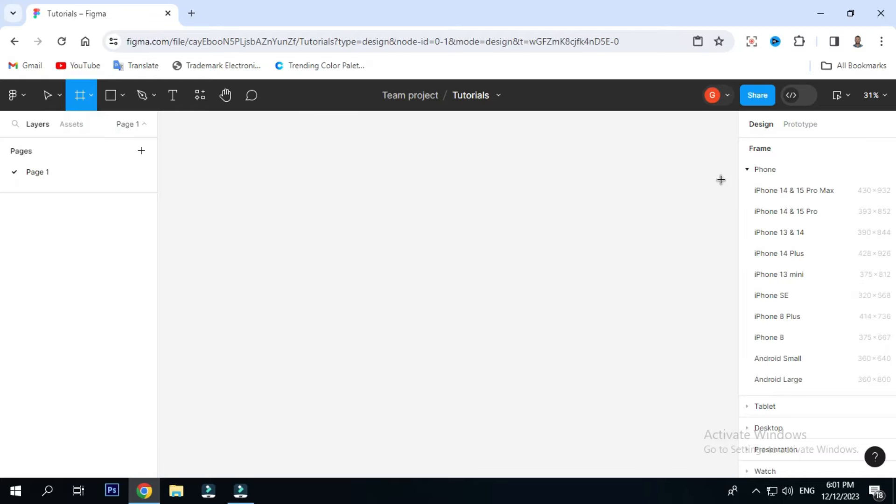
{"action": "left_click", "coordinate": [808, 192]}
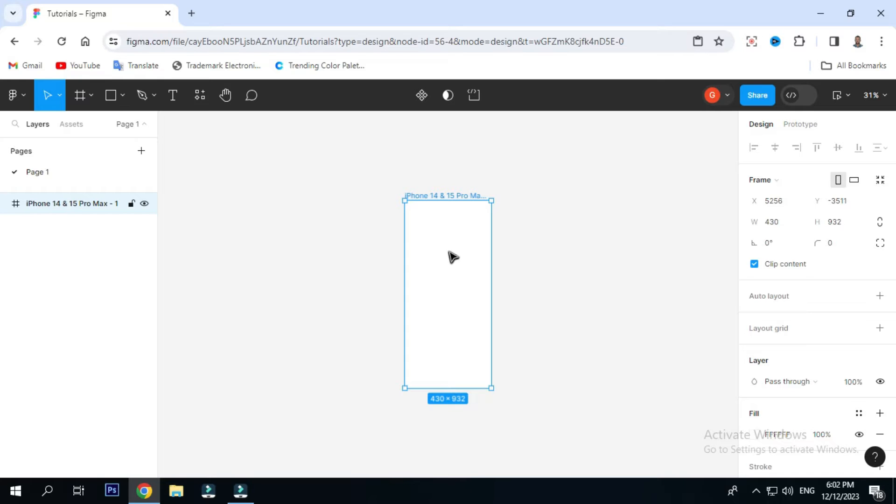
{"action": "left_click_drag", "start_coordinate": [446, 196], "coordinate": [446, 179]}
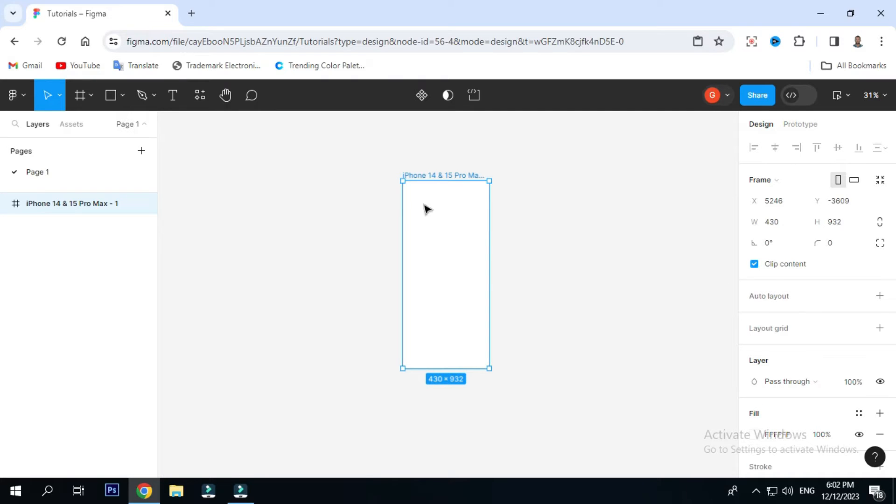
Draw a full-width header rectangle about 430 × 158 along the frame's upper edge.
{"action": "left_click", "coordinate": [120, 95]}
{"action": "left_click", "coordinate": [82, 126]}
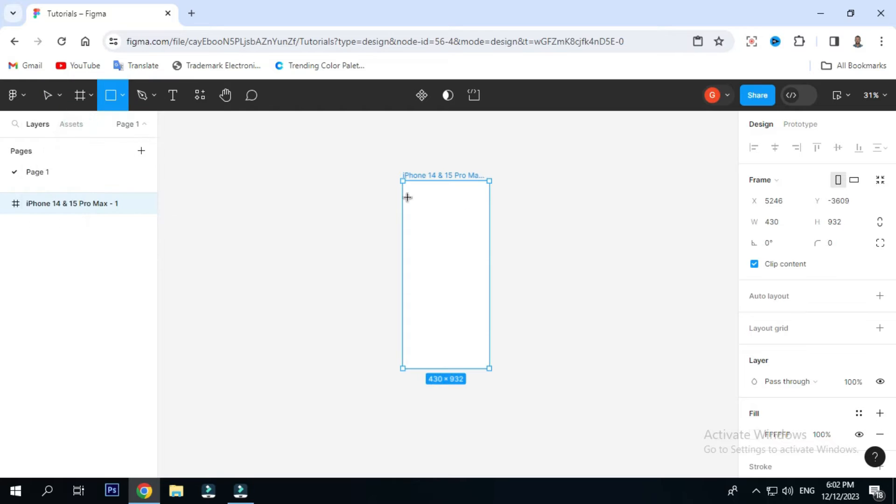
{"action": "mouse_move", "coordinate": [405, 211]}
{"action": "left_mouse_down"}
{"action": "mouse_move", "coordinate": [465, 204]}
{"action": "mouse_move", "coordinate": [491, 183]}
{"action": "mouse_move", "coordinate": [444, 191]}
{"action": "mouse_move", "coordinate": [448, 199]}
{"action": "left_mouse_up"}
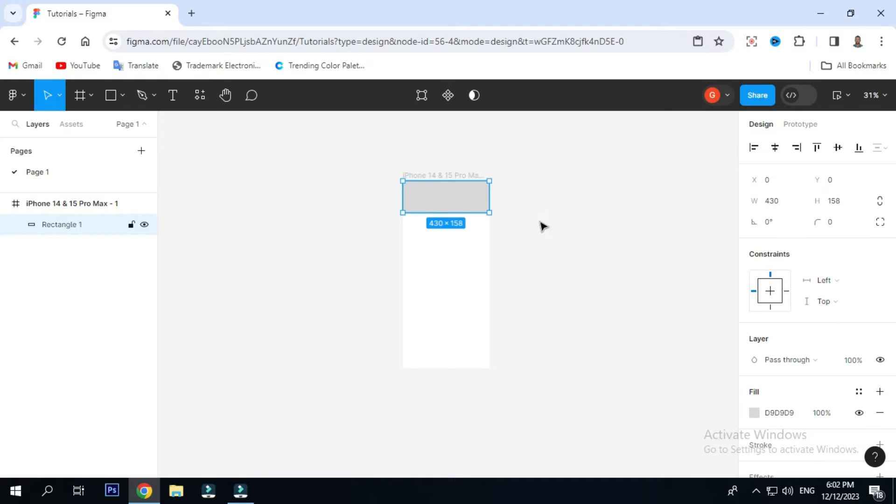
{"action": "left_click", "coordinate": [451, 265]}
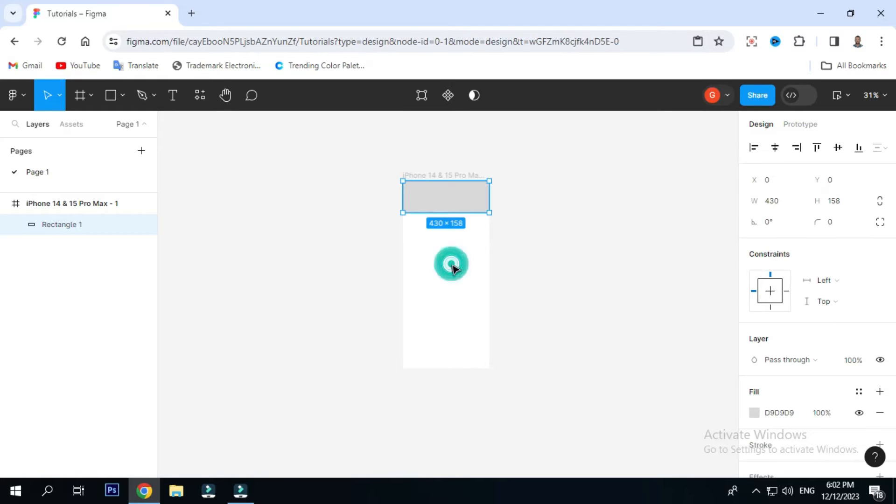
{"action": "left_click", "coordinate": [458, 202]}
Add a layout grid to the phone frame and switch it to columns of type Center.
{"action": "left_click", "coordinate": [445, 176]}
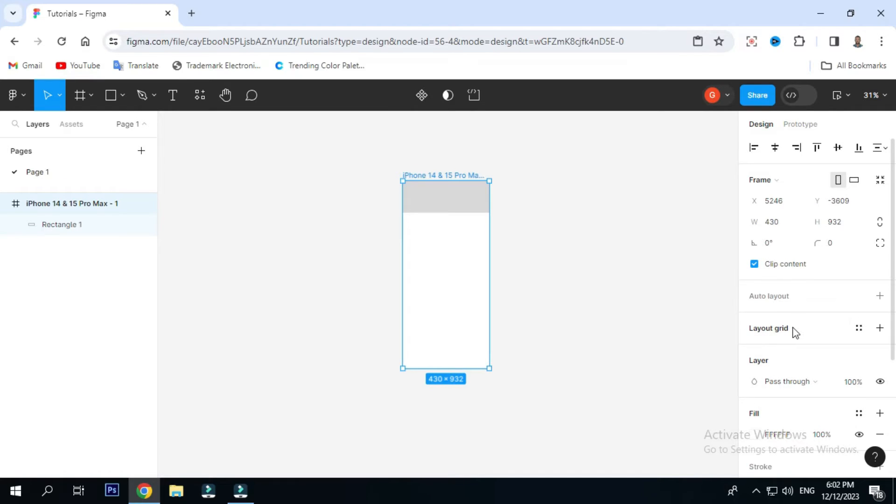
{"action": "left_click", "coordinate": [765, 329]}
{"action": "left_click", "coordinate": [754, 350]}
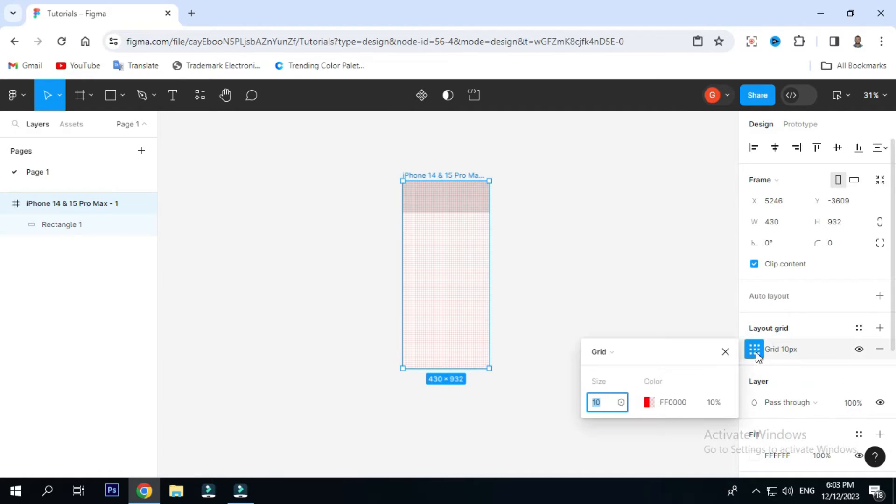
{"action": "left_click", "coordinate": [614, 351]}
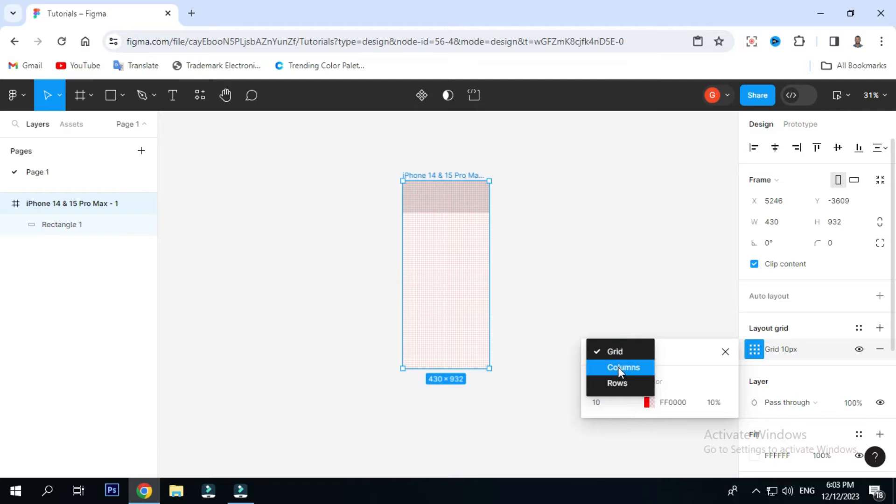
{"action": "left_click", "coordinate": [618, 367]}
{"action": "left_click", "coordinate": [617, 404]}
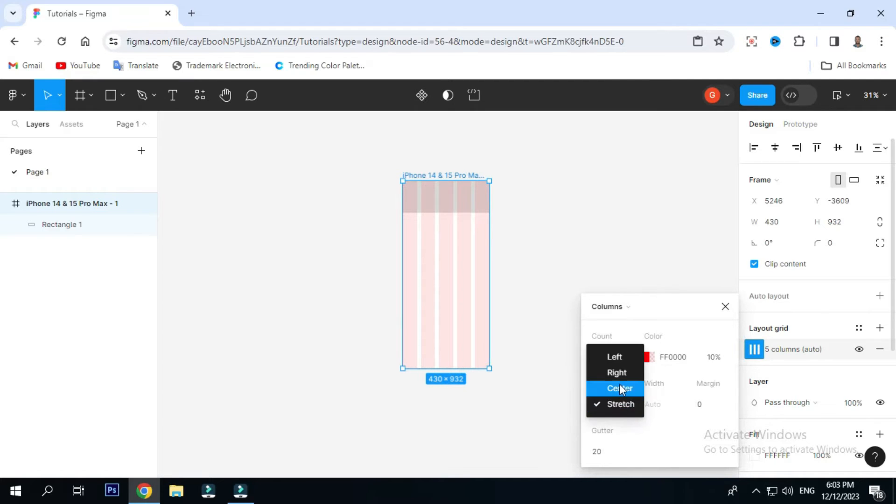
{"action": "left_click", "coordinate": [621, 386]}
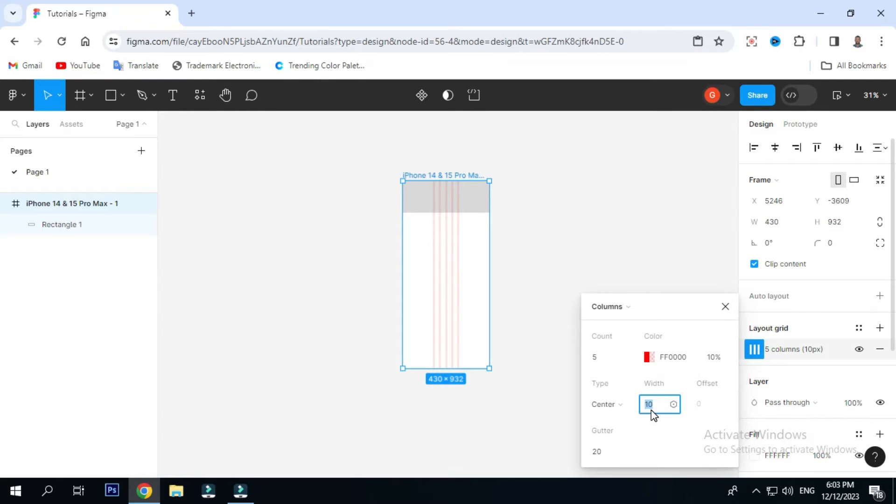
Set the column grid to a count of 4 and a width of 80.
{"action": "left_click", "coordinate": [610, 360]}
{"action": "type", "text": "4"}
{"action": "key", "text": "Return"}
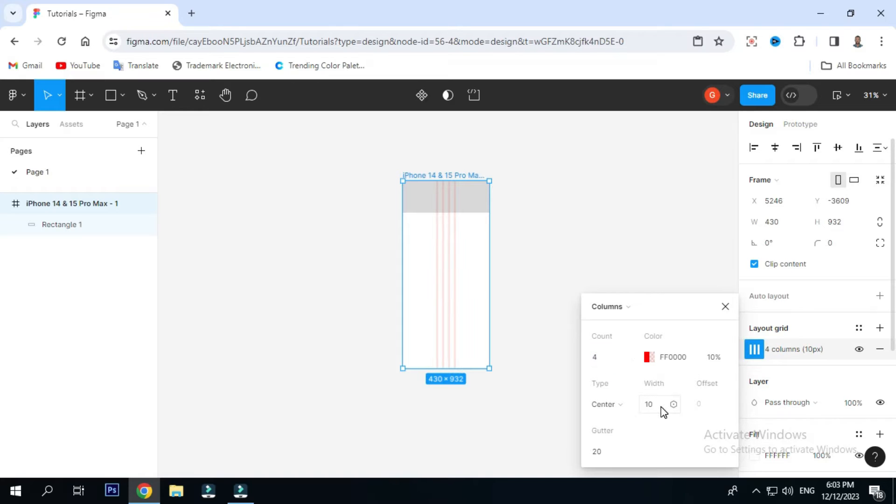
{"action": "type", "text": "80"}
{"action": "key", "text": "Return"}
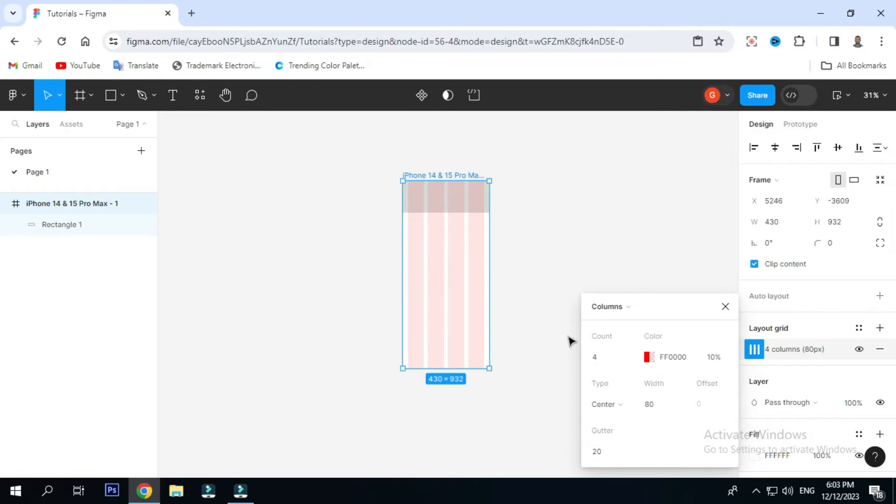
{"action": "left_click", "coordinate": [726, 307]}
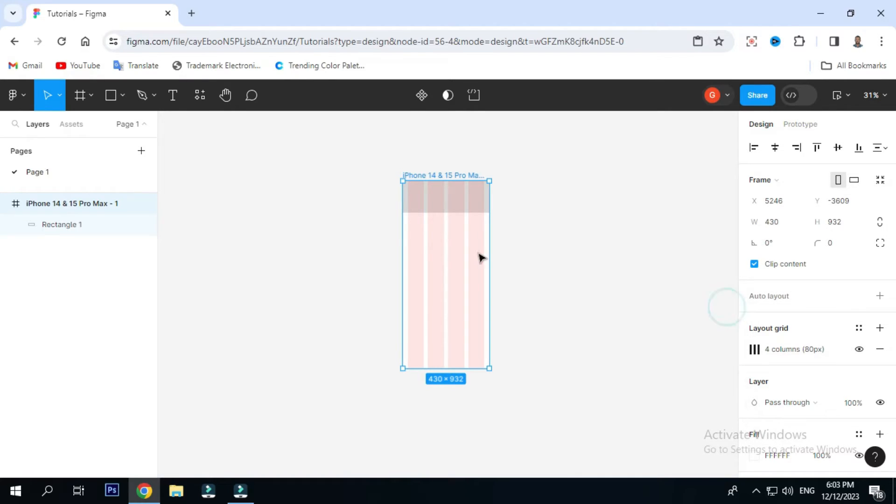
Shorten the header rectangle from its lower edge to a height of about 112.
{"action": "left_click", "coordinate": [443, 207]}
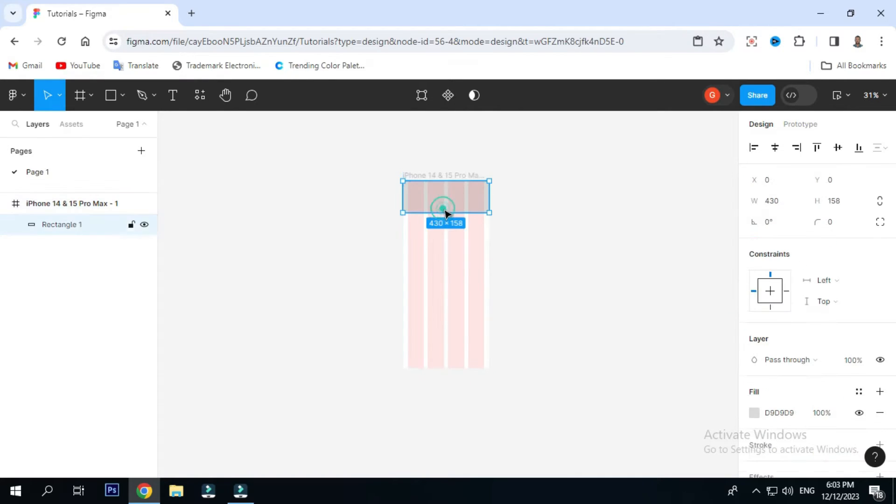
{"action": "left_click_drag", "start_coordinate": [444, 213], "coordinate": [445, 203]}
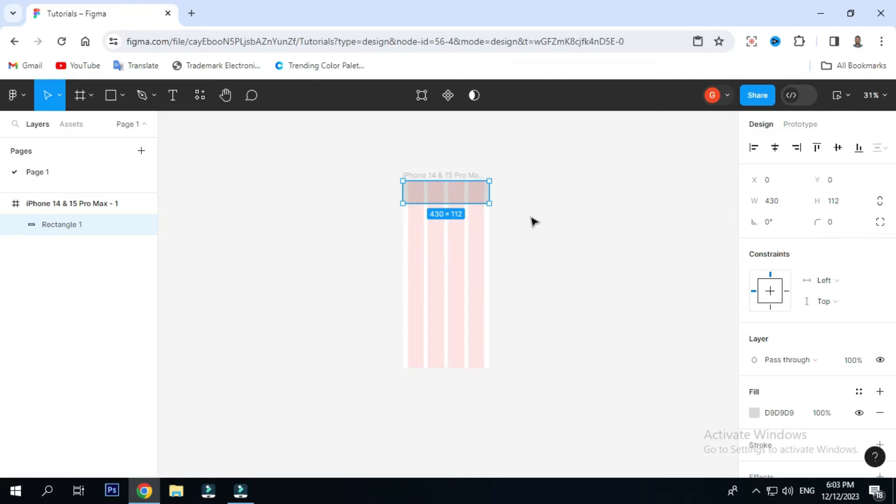
Add the text "Figma Components" to the header rectangle and move it to the rectangle's centre.
{"action": "left_click", "coordinate": [173, 98]}
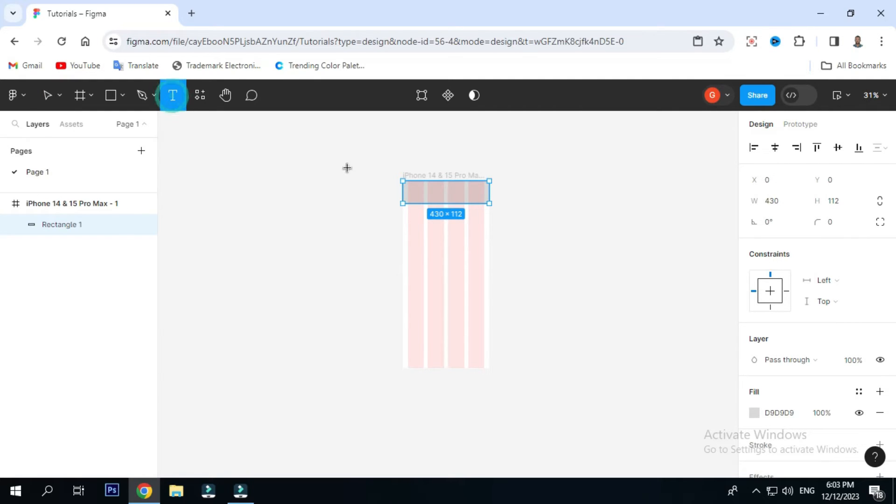
{"action": "left_click", "coordinate": [425, 187]}
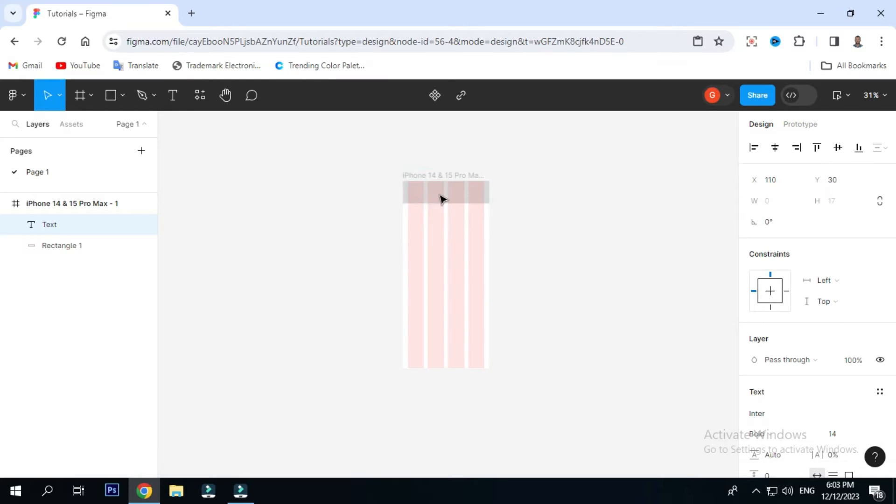
{"action": "scroll", "coordinate": [426, 188], "scroll_direction": "up", "scroll_amount": 5}
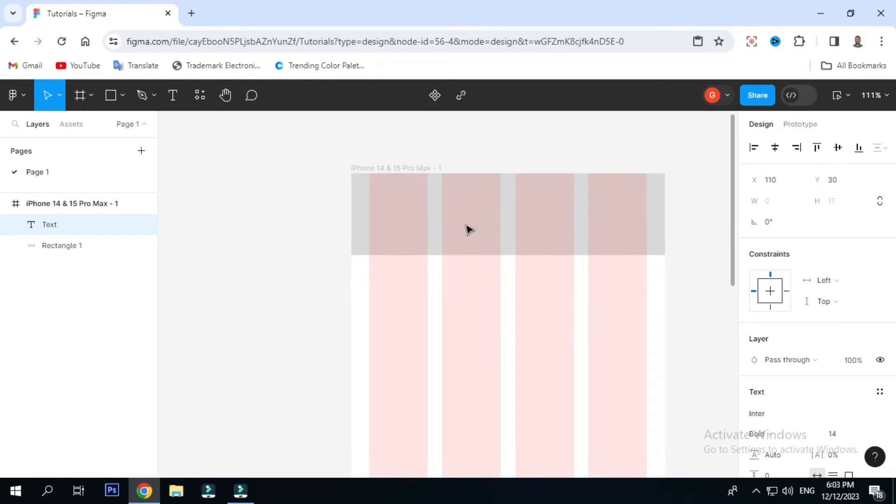
{"action": "type", "text": "Figma Compo"}
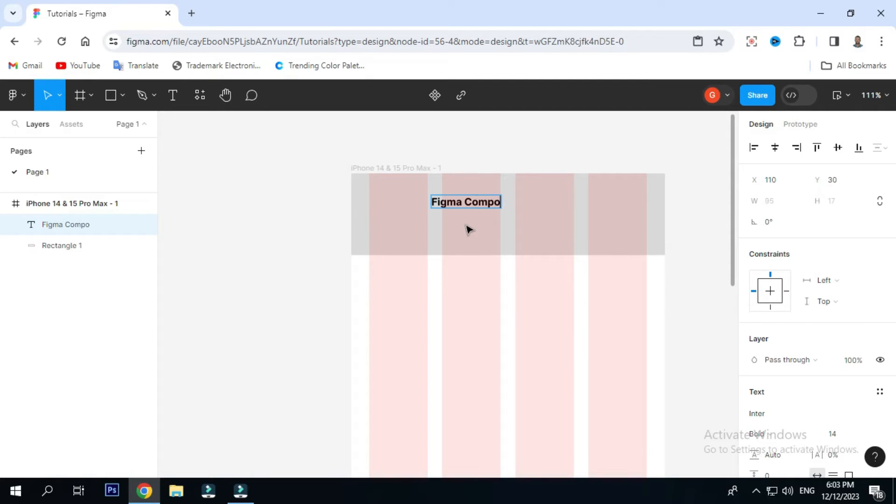
{"action": "type", "text": "nents"}
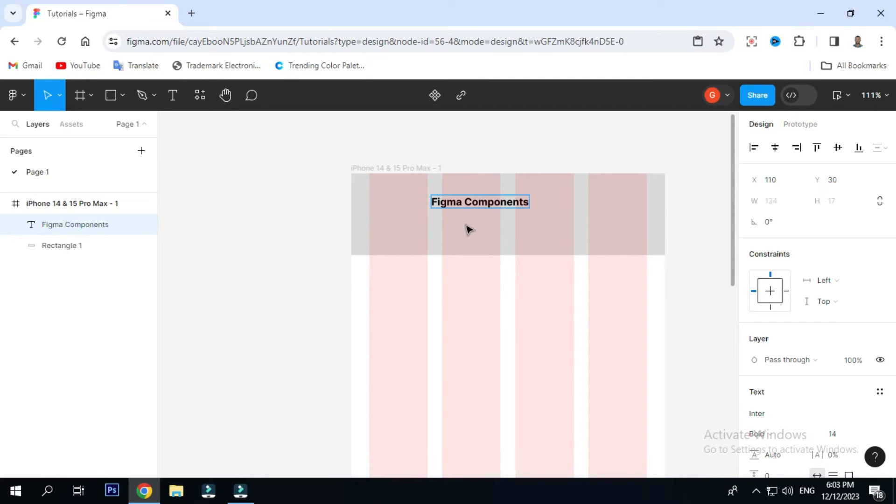
{"action": "left_click", "coordinate": [552, 218]}
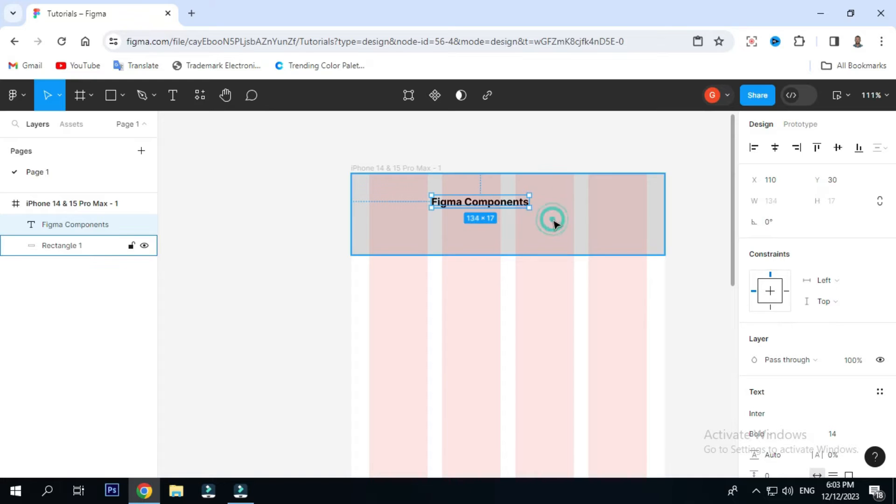
{"action": "left_click_drag", "start_coordinate": [492, 205], "coordinate": [519, 218]}
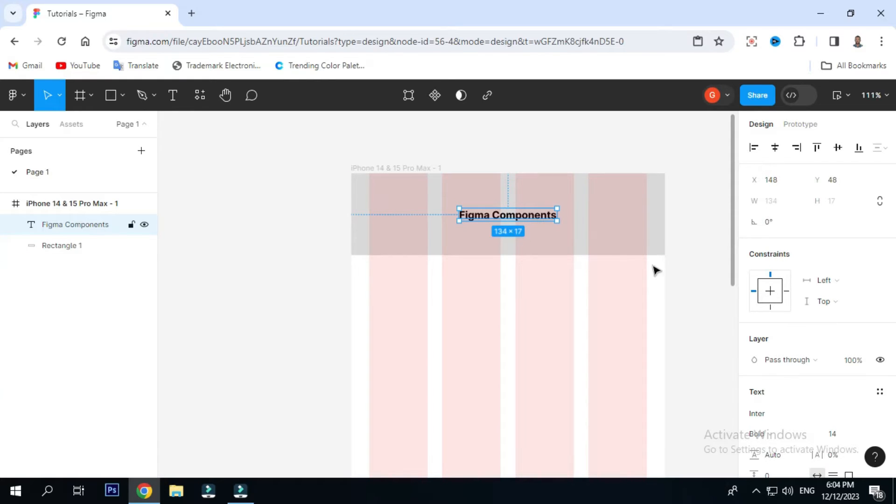
Format the header text as Semi Bold at size 16 and re-centre it in the rectangle.
{"action": "scroll", "coordinate": [828, 402], "scroll_direction": "down", "scroll_amount": 3}
{"action": "left_click", "coordinate": [793, 307]}
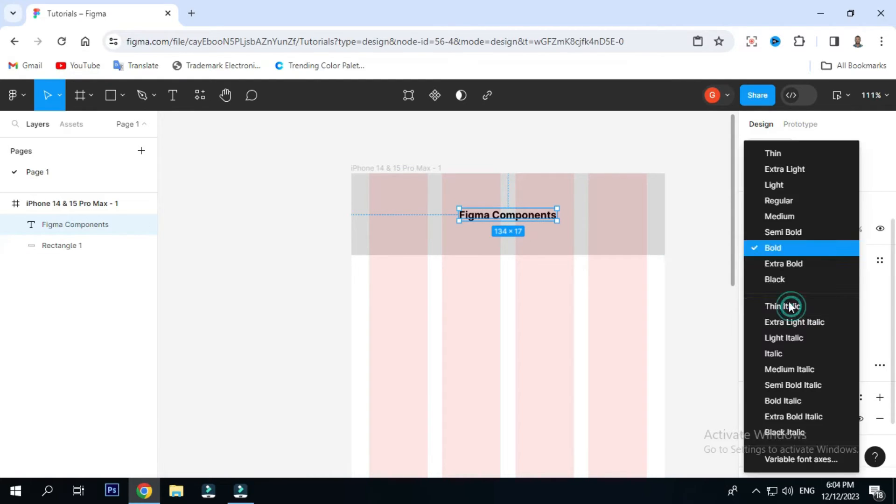
{"action": "left_click", "coordinate": [779, 232]}
{"action": "left_click", "coordinate": [837, 306]}
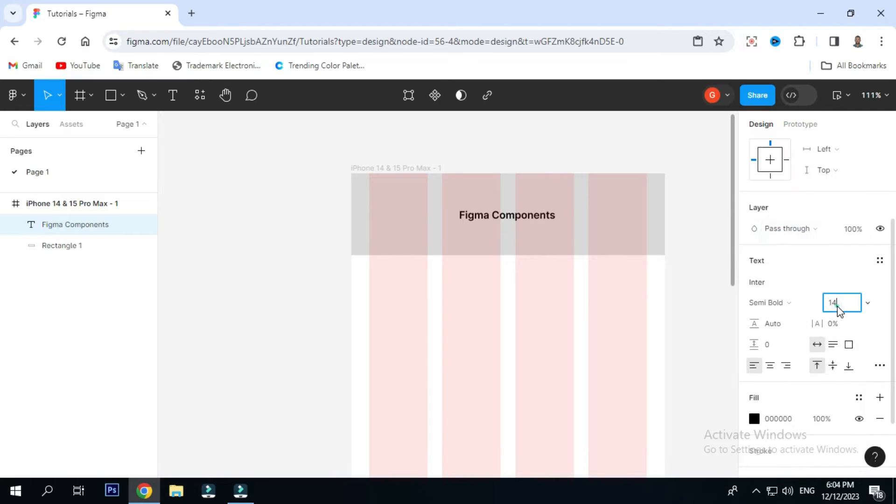
{"action": "type", "text": "16"}
{"action": "key", "text": "Return"}
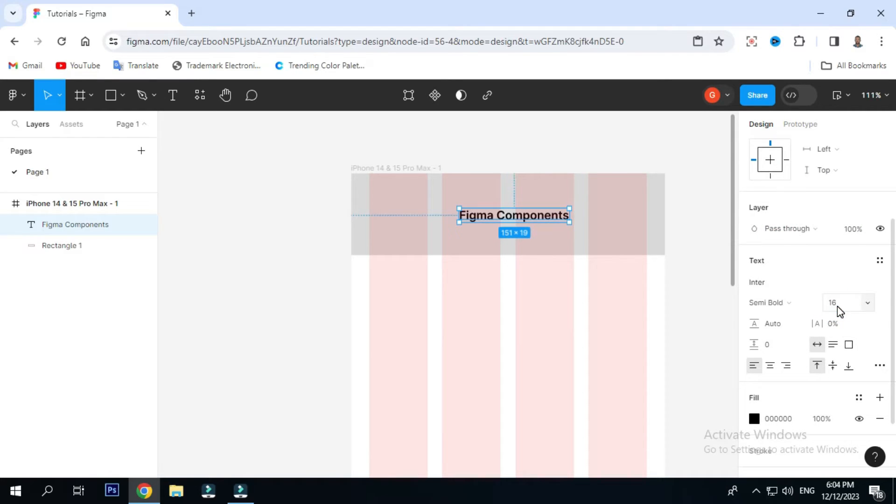
{"action": "left_click_drag", "start_coordinate": [526, 214], "coordinate": [526, 220]}
{"action": "left_click", "coordinate": [520, 307]}
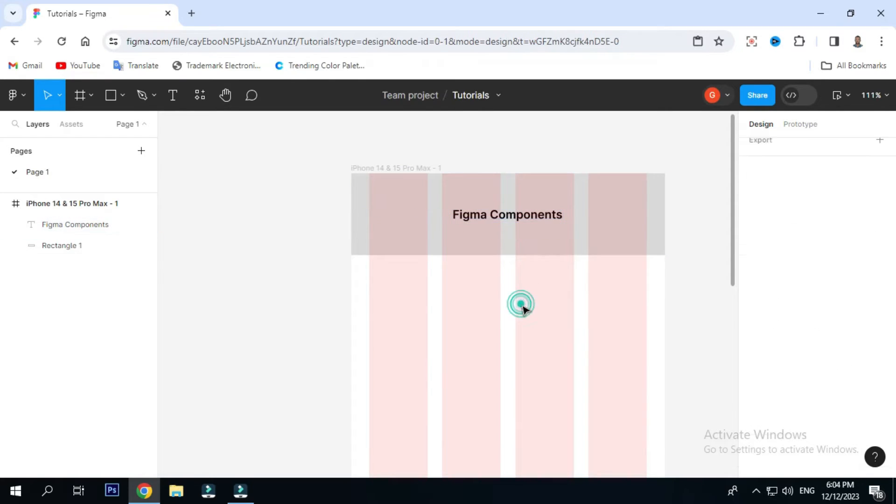
Group the "Figma Components" text with the header rectangle.
{"action": "scroll", "coordinate": [583, 233], "scroll_direction": "down", "scroll_amount": 5, "text": "ctrl"}
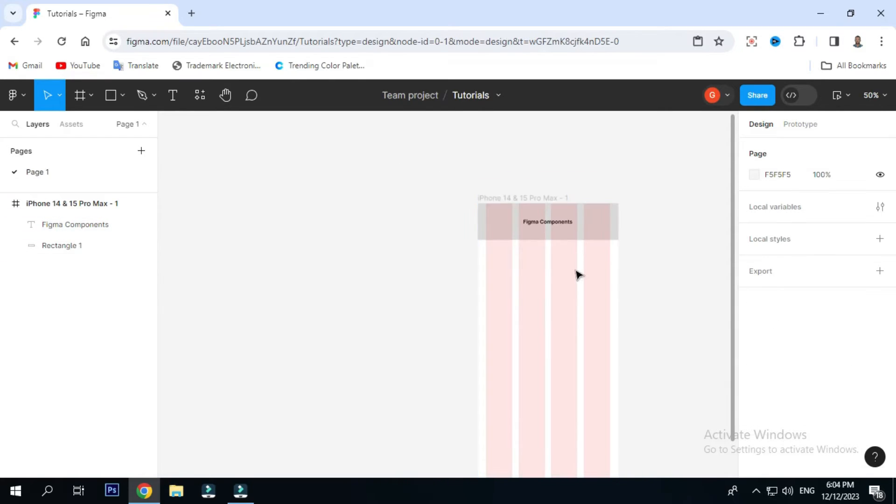
{"action": "left_click", "coordinate": [544, 200]}
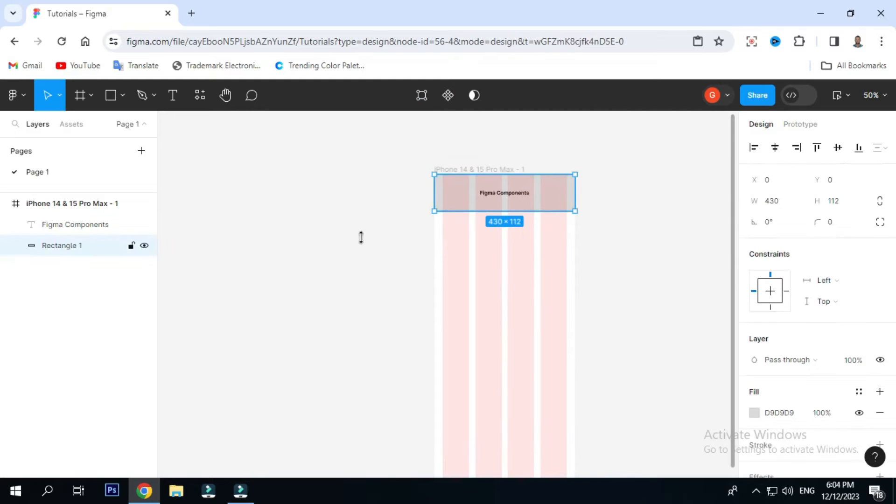
{"action": "left_click", "coordinate": [66, 225]}
{"action": "left_click", "coordinate": [79, 252], "text": "shift"}
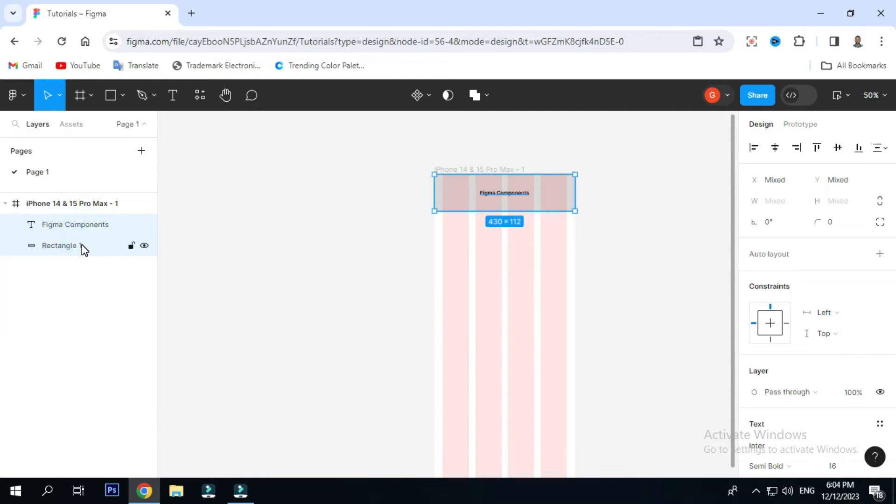
{"action": "right_click", "coordinate": [83, 250]}
{"action": "left_click", "coordinate": [127, 224]}
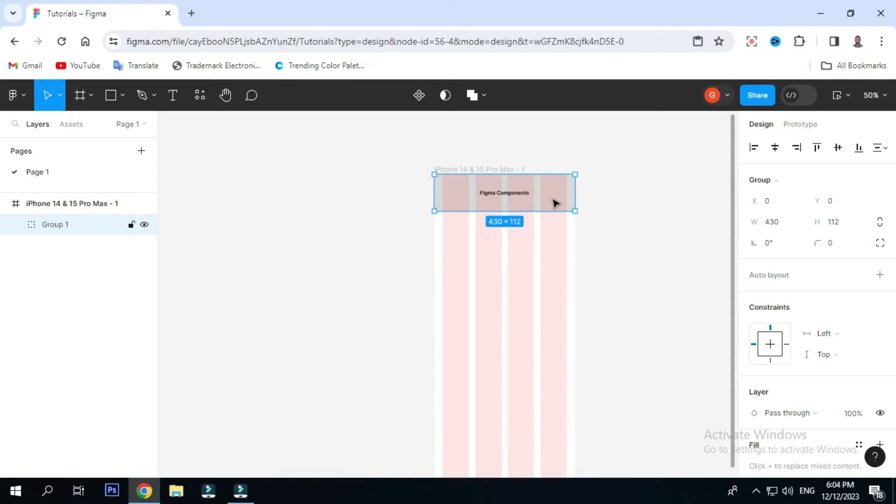
Set the header group's prototype scroll position to Fixed (stay in place).
{"action": "left_click", "coordinate": [809, 125]}
{"action": "left_click", "coordinate": [866, 209]}
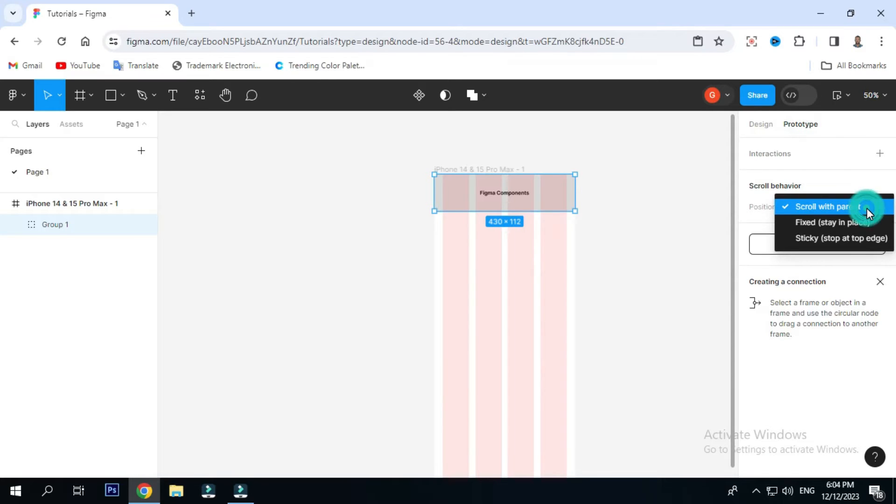
{"action": "left_click", "coordinate": [811, 223]}
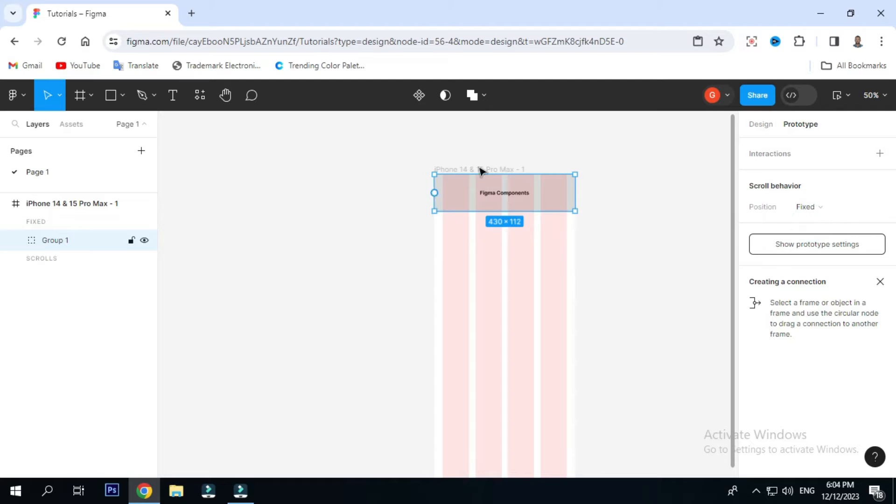
{"action": "scroll", "coordinate": [536, 285], "scroll_direction": "down", "scroll_amount": 1}
{"action": "scroll", "coordinate": [539, 308], "scroll_direction": "down", "scroll_amount": 3}
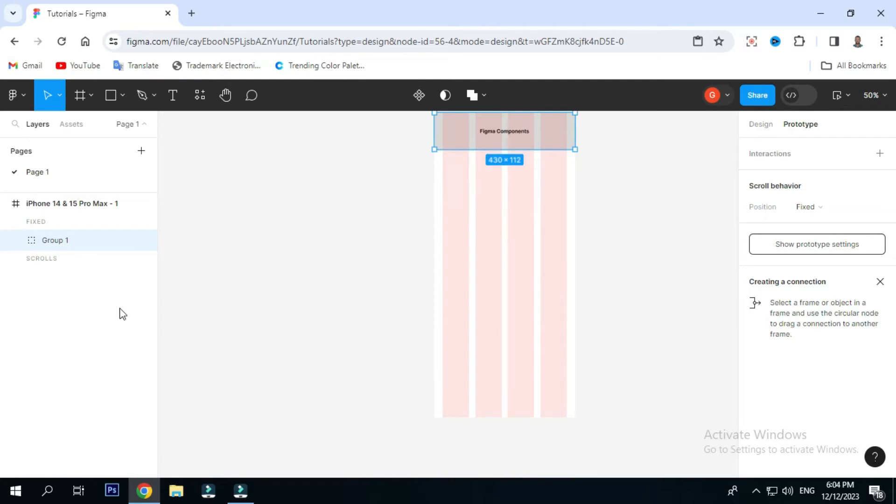
Launch the Iconify plugin and search its icon library for "home".
{"action": "scroll", "coordinate": [478, 260], "scroll_direction": "up", "scroll_amount": 3}
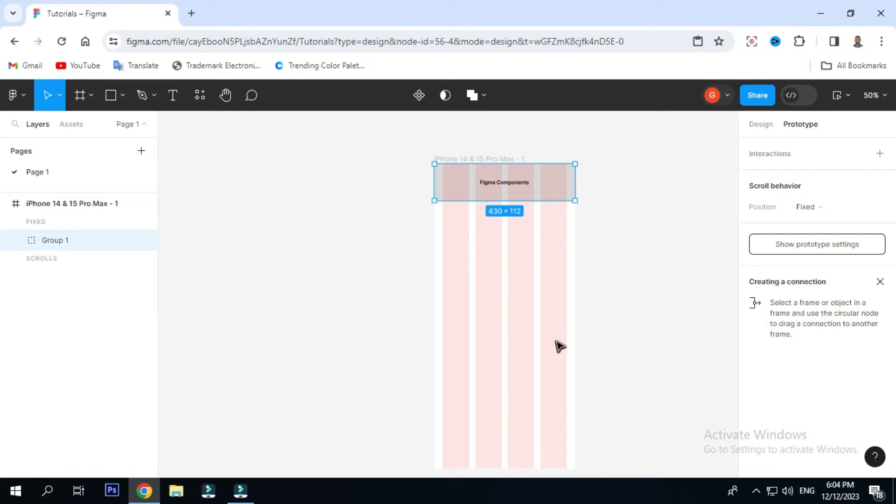
{"action": "scroll", "coordinate": [553, 341], "scroll_direction": "down", "scroll_amount": 1}
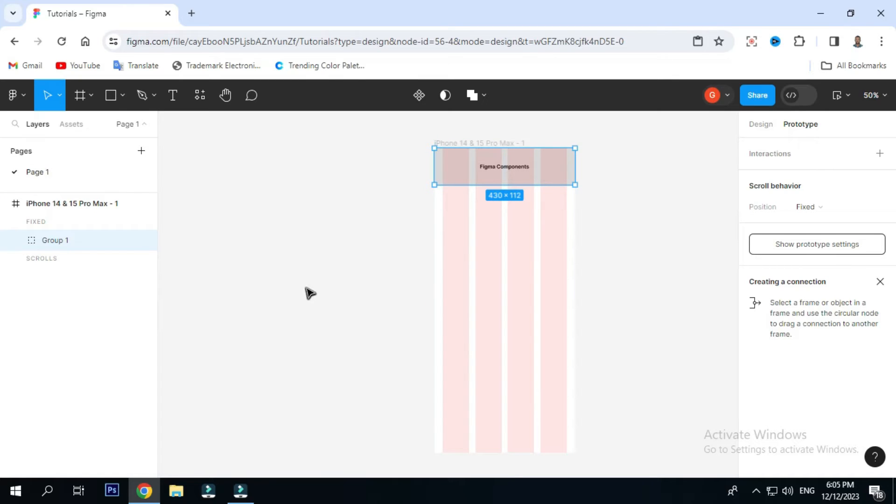
{"action": "key", "text": "ctrl+slash"}
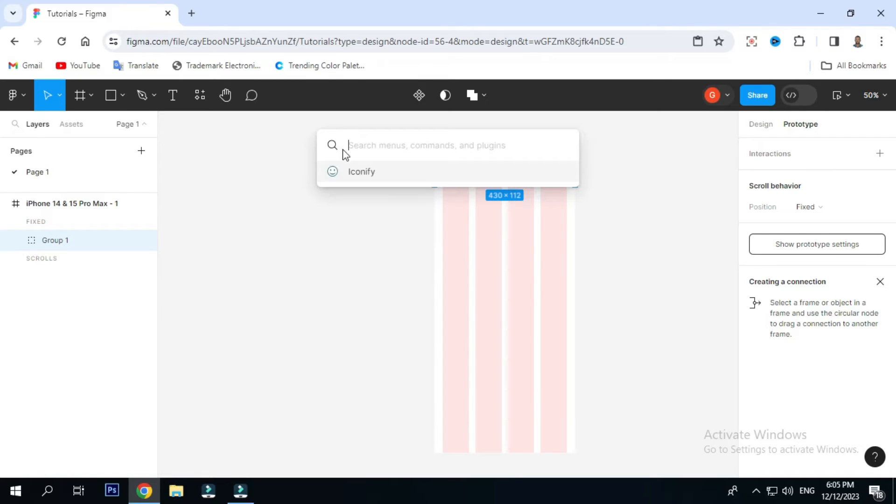
{"action": "left_click", "coordinate": [360, 144]}
{"action": "left_click", "coordinate": [354, 170]}
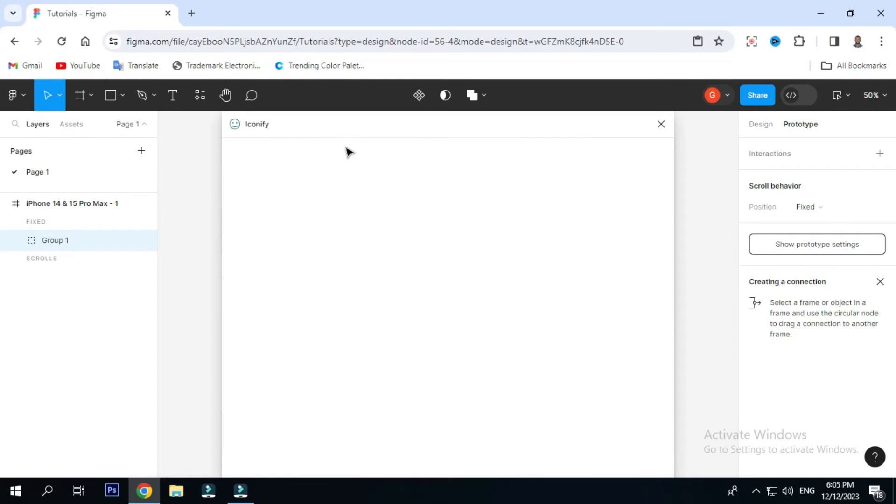
{"action": "left_click", "coordinate": [296, 237]}
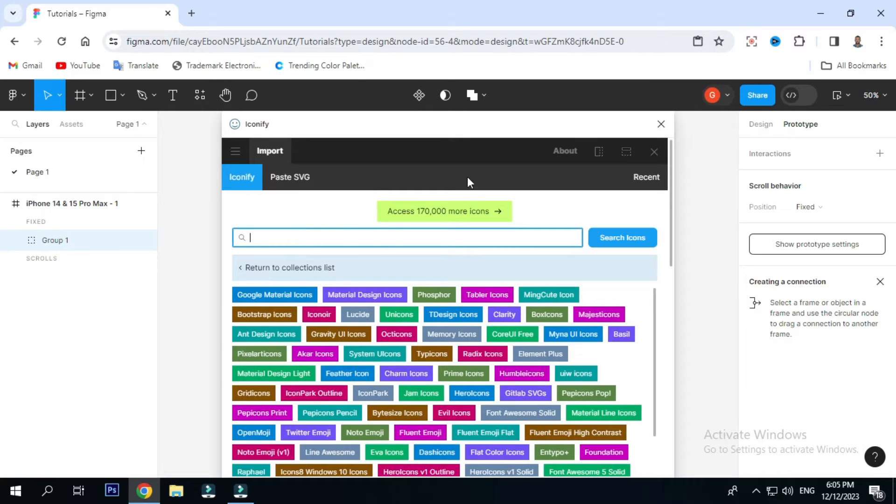
{"action": "type", "text": "ho"}
{"action": "left_click", "coordinate": [623, 239]}
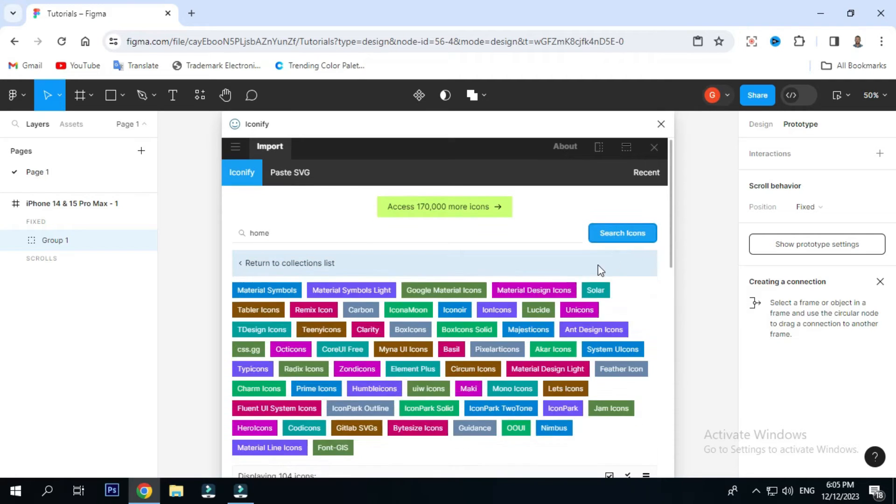
Import the solid Teenyicons house icon, teenyicons:home-solid, into the header group.
{"action": "scroll", "coordinate": [554, 273], "scroll_direction": "down", "scroll_amount": 3}
{"action": "scroll", "coordinate": [554, 273], "scroll_direction": "down", "scroll_amount": 3}
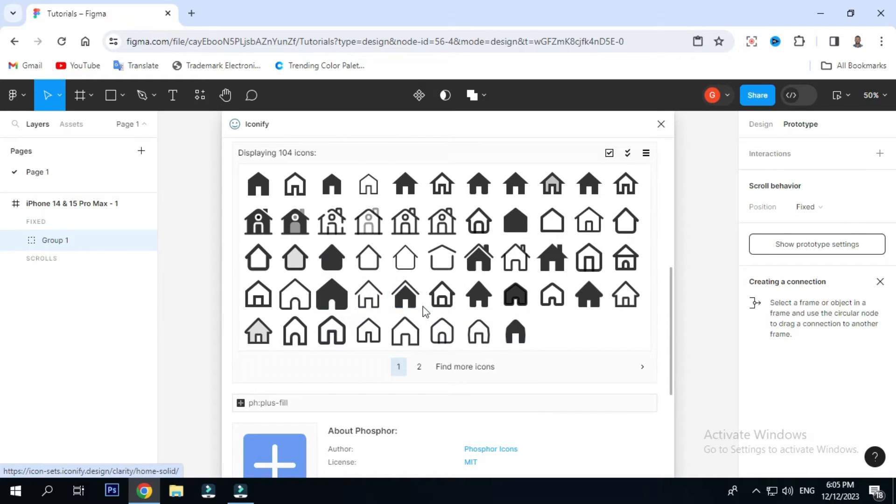
{"action": "left_click", "coordinate": [339, 296]}
{"action": "scroll", "coordinate": [339, 299], "scroll_direction": "down", "scroll_amount": 5}
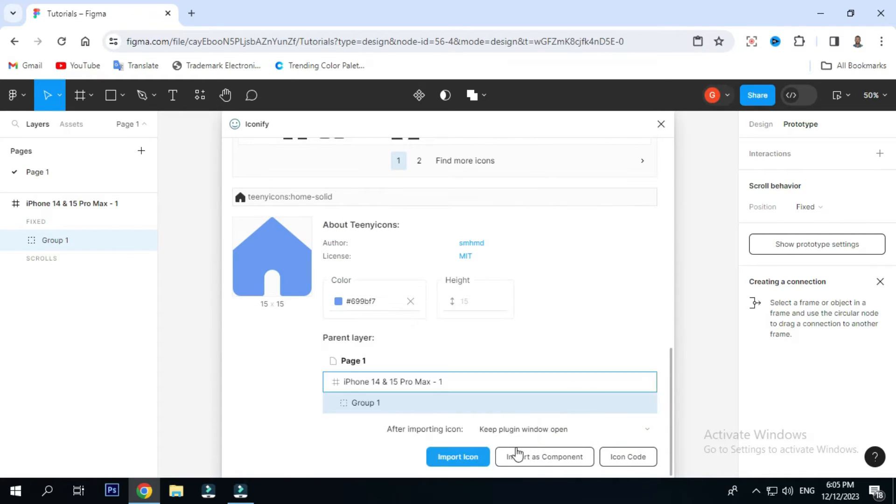
{"action": "left_click", "coordinate": [463, 461]}
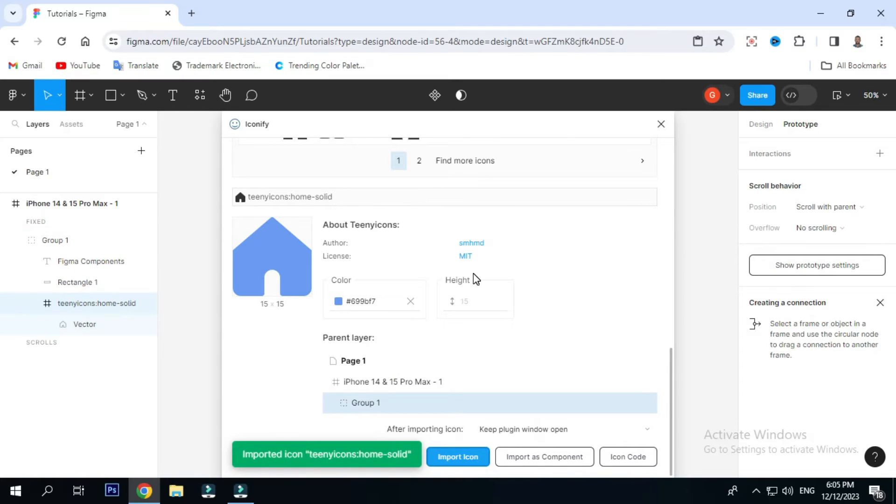
Search Iconify for "search" and import the majesticons:search magnifier icon into the header group.
{"action": "scroll", "coordinate": [475, 279], "scroll_direction": "up", "scroll_amount": 5}
{"action": "scroll", "coordinate": [308, 266], "scroll_direction": "up", "scroll_amount": 4}
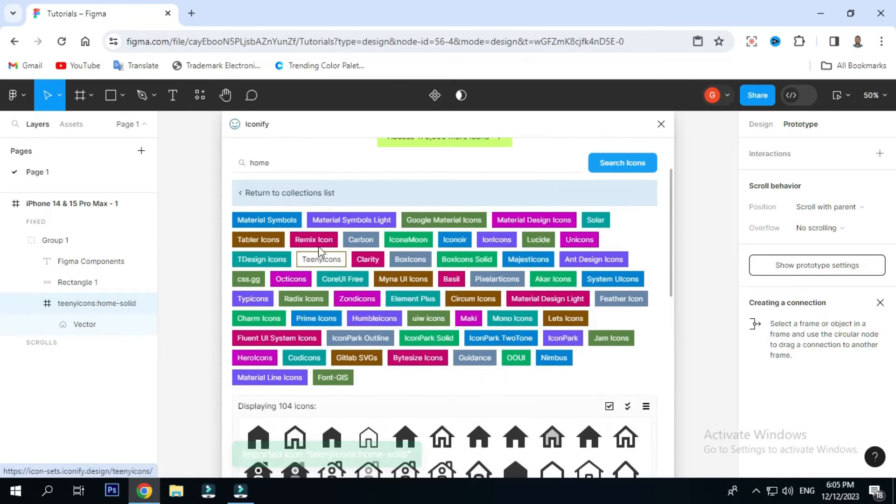
{"action": "left_click", "coordinate": [312, 163]}
{"action": "key", "text": "BackSpace"}
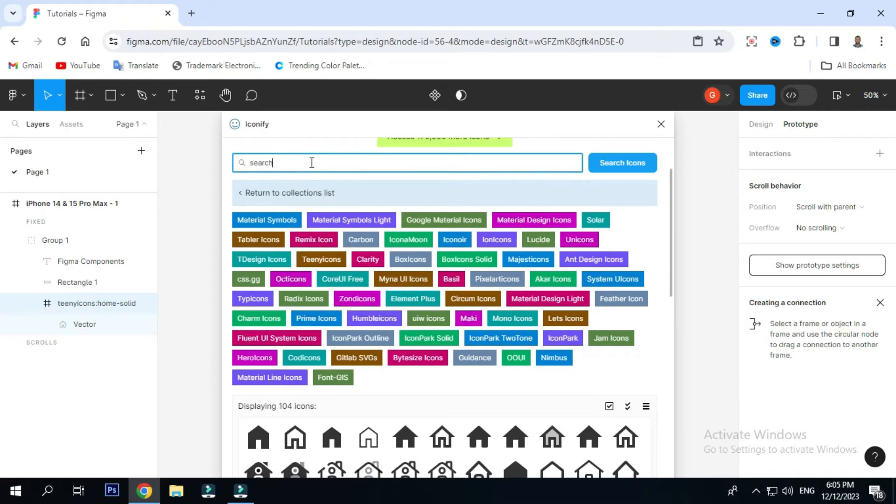
{"action": "type", "text": "search"}
{"action": "key", "text": "Return"}
{"action": "scroll", "coordinate": [420, 327], "scroll_direction": "down", "scroll_amount": 5}
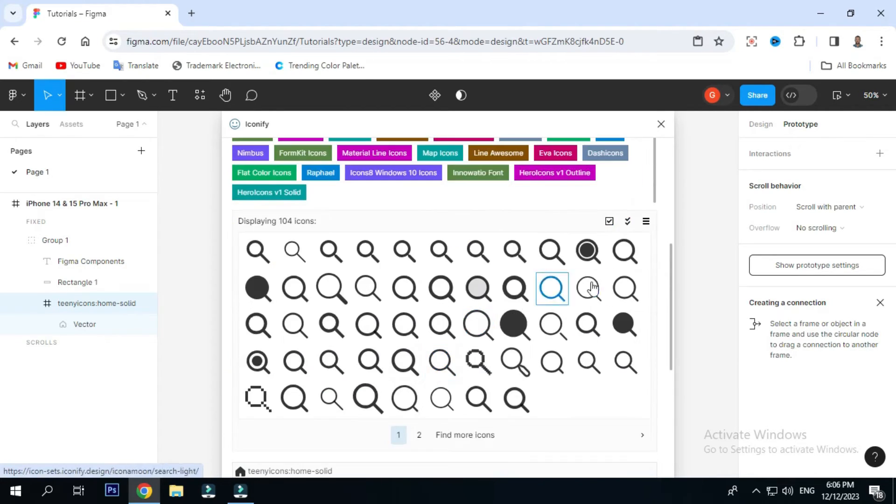
{"action": "left_click", "coordinate": [259, 363]}
{"action": "left_click", "coordinate": [420, 404]}
{"action": "left_click", "coordinate": [459, 461]}
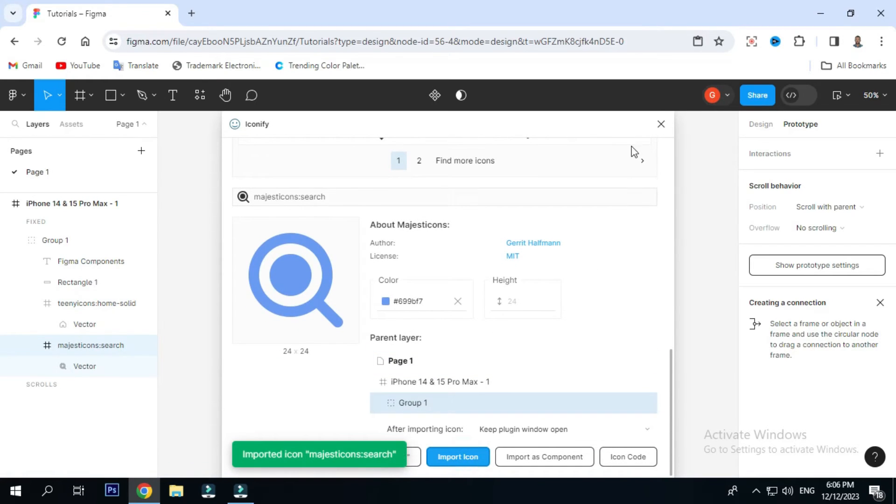
Search Iconify for "plus" and import the filled square ph:plus-fill icon into the header group.
{"action": "scroll", "coordinate": [485, 222], "scroll_direction": "up", "scroll_amount": 10}
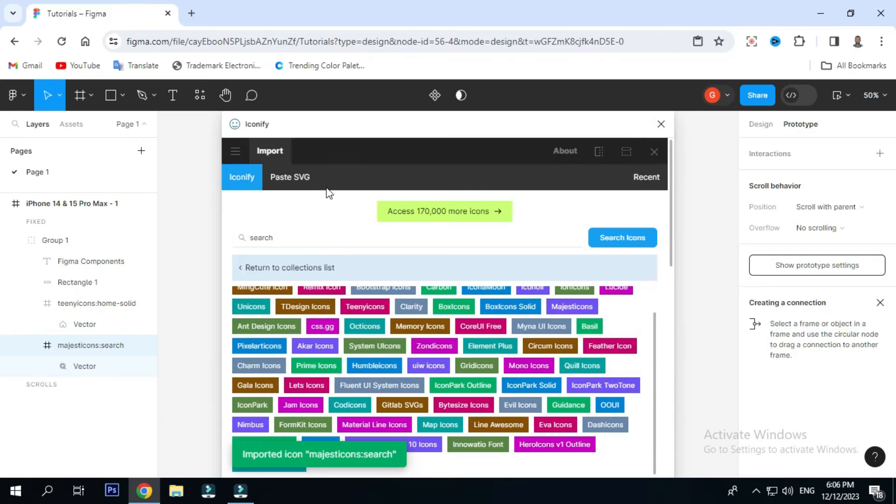
{"action": "left_click", "coordinate": [286, 236]}
{"action": "left_click_drag", "start_coordinate": [286, 235], "coordinate": [248, 240]}
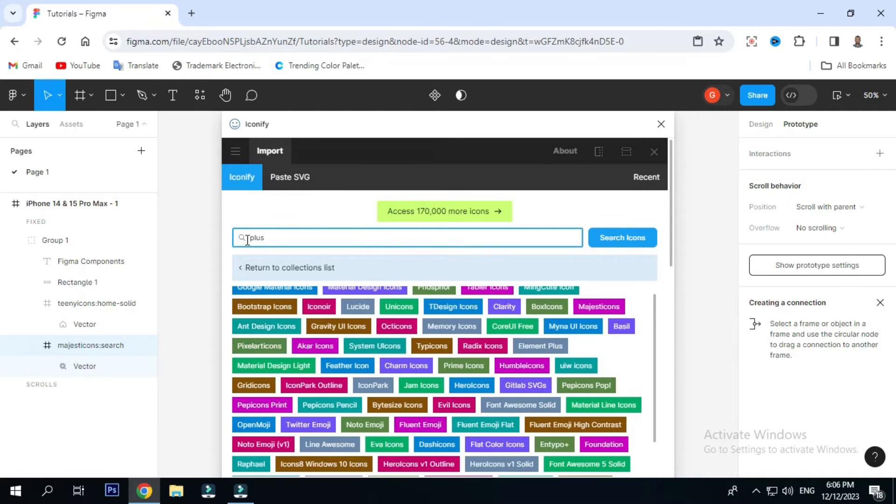
{"action": "scroll", "coordinate": [321, 335], "scroll_direction": "down", "scroll_amount": 1}
{"action": "scroll", "coordinate": [448, 392], "scroll_direction": "down", "scroll_amount": 5}
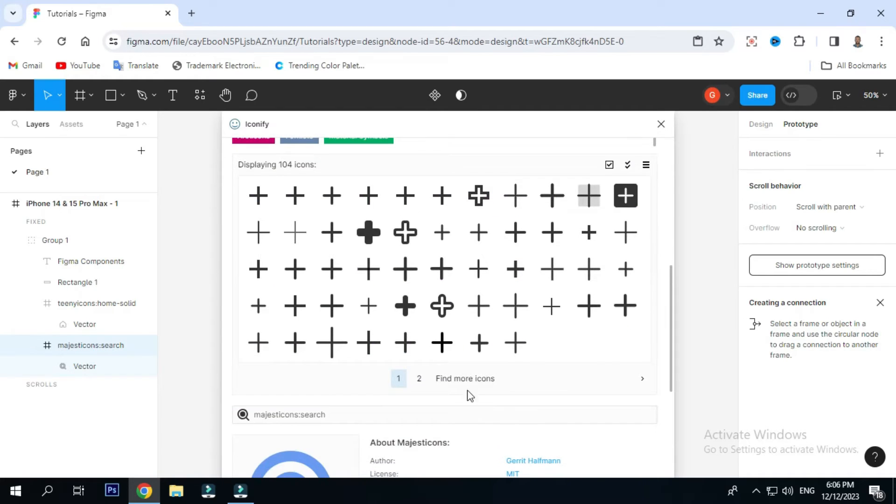
{"action": "left_click", "coordinate": [626, 195]}
{"action": "scroll", "coordinate": [484, 340], "scroll_direction": "down", "scroll_amount": 5}
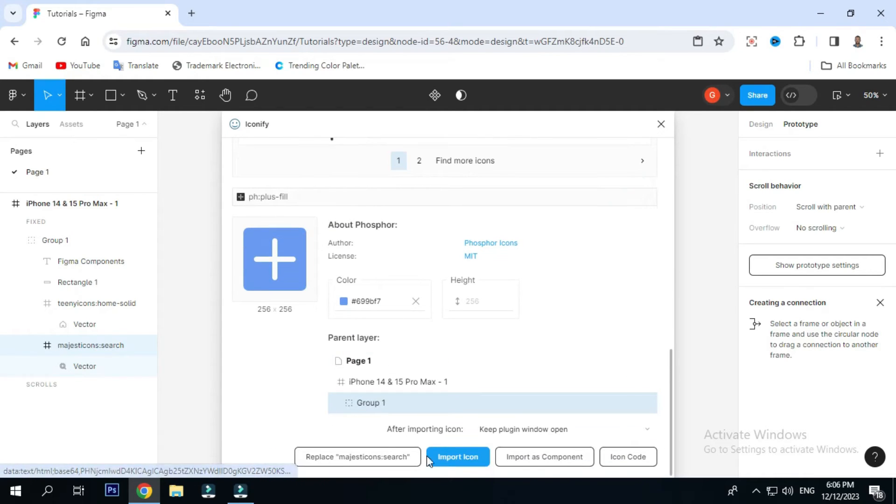
{"action": "left_click", "coordinate": [458, 462]}
Search Iconify for "video", import the gridicons:video film-strip icon into the header group, and close the plugin.
{"action": "scroll", "coordinate": [526, 320], "scroll_direction": "up", "scroll_amount": 10}
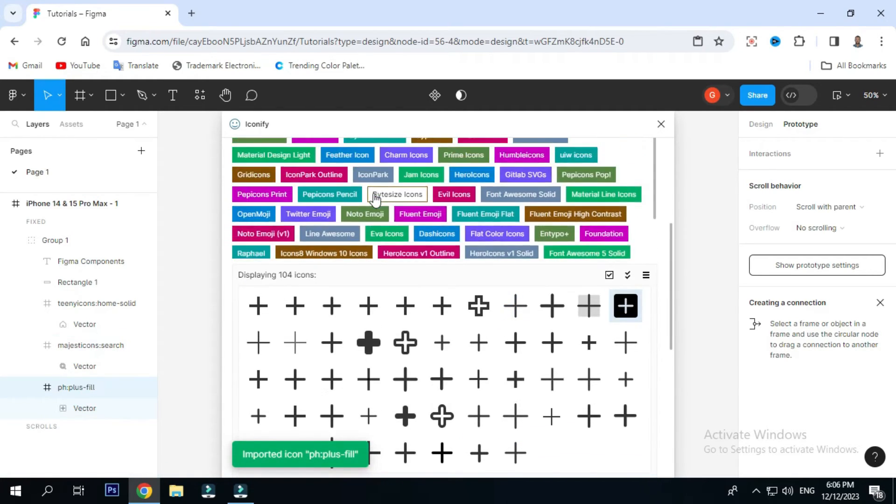
{"action": "left_click", "coordinate": [280, 238]}
{"action": "key", "text": "BackSpace"}
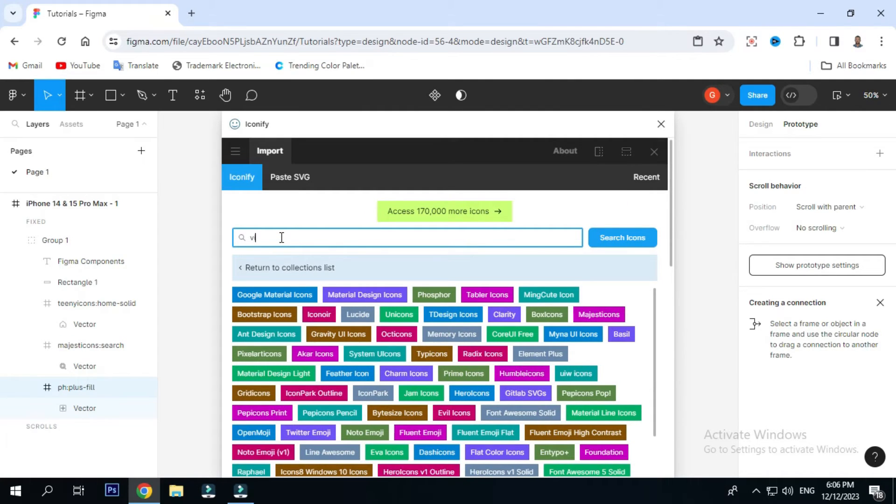
{"action": "key", "text": "Return"}
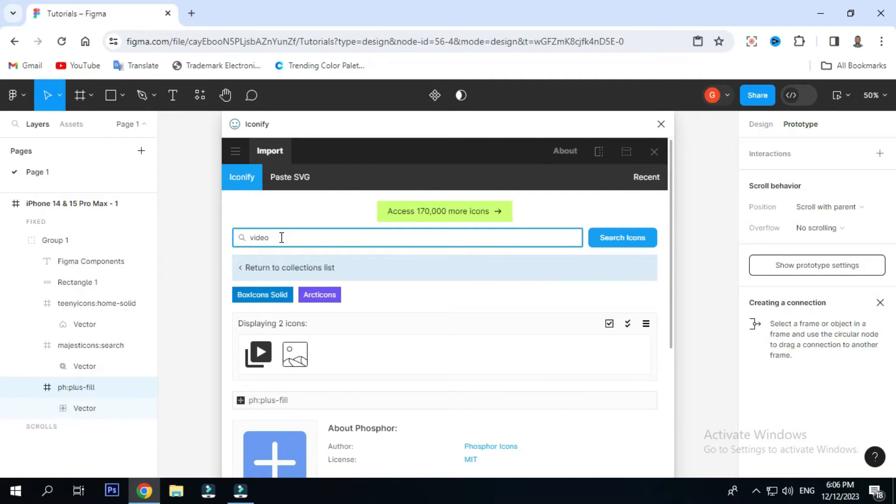
{"action": "key", "text": "Return"}
{"action": "scroll", "coordinate": [380, 321], "scroll_direction": "down", "scroll_amount": 5}
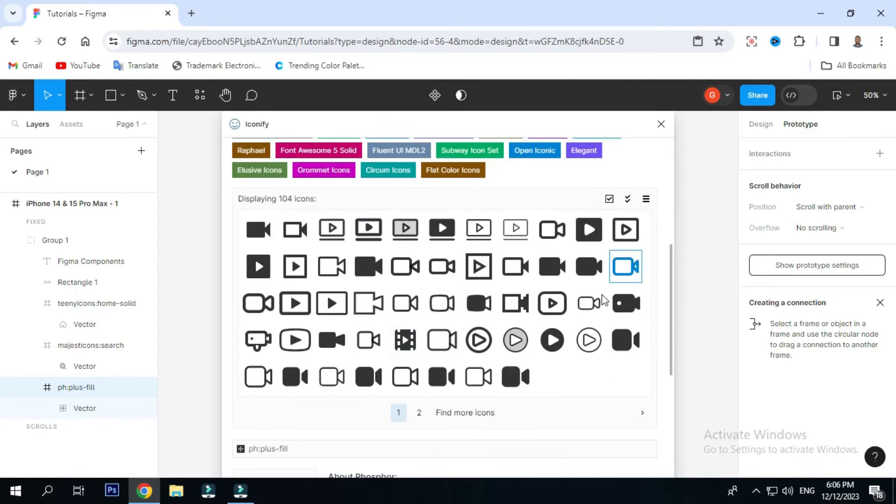
{"action": "left_click", "coordinate": [405, 340]}
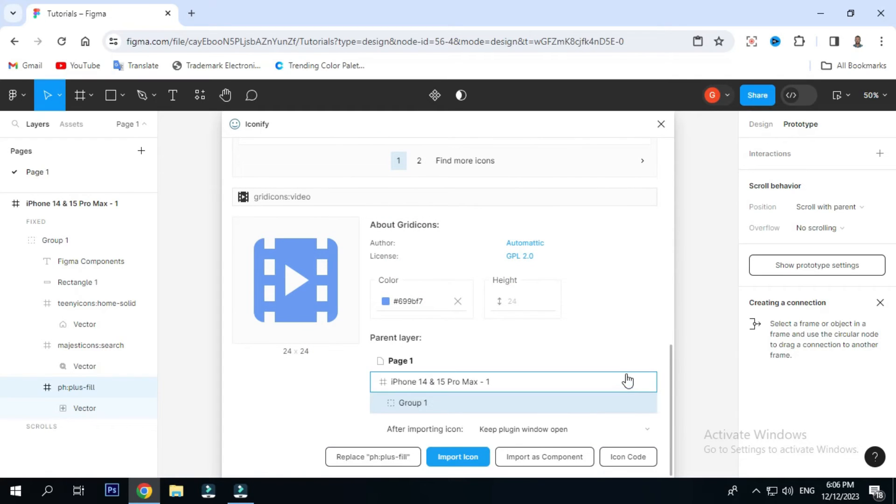
{"action": "left_click", "coordinate": [458, 456]}
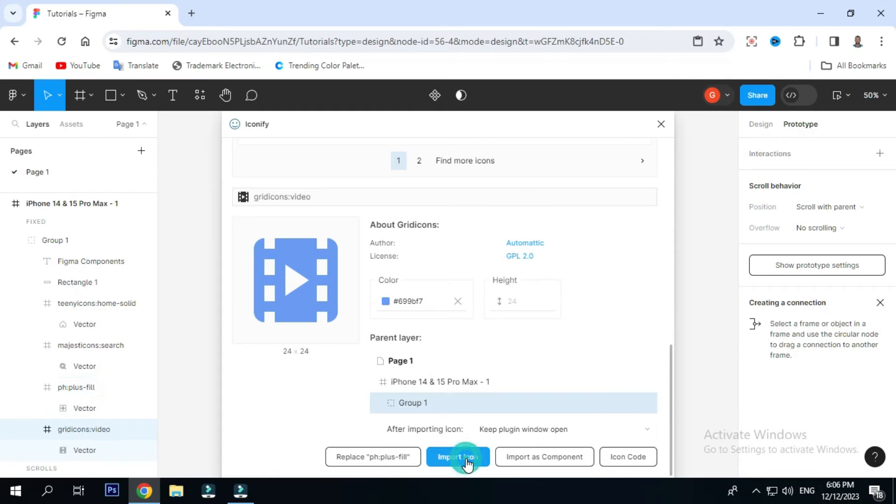
{"action": "left_click", "coordinate": [661, 123]}
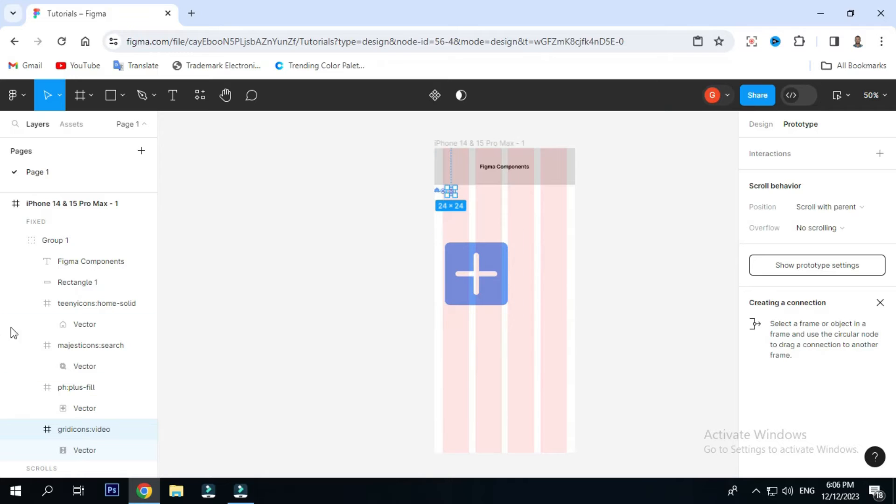
Flatten the imported video, plus, search and home icon frames into single vectors.
{"action": "scroll", "coordinate": [192, 296], "scroll_direction": "down", "scroll_amount": 1}
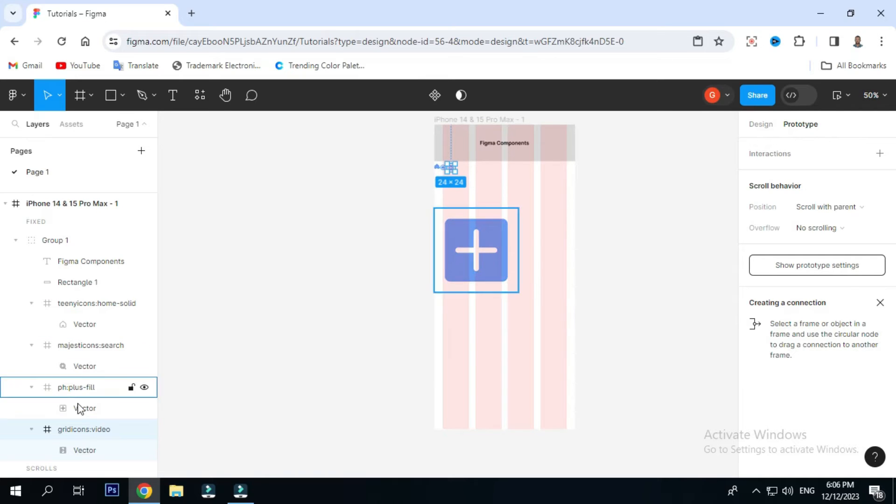
{"action": "left_click", "coordinate": [89, 428]}
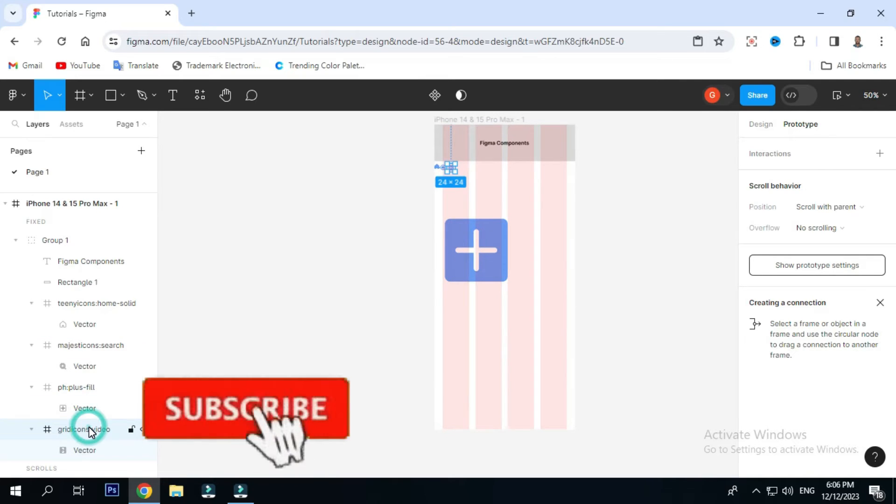
{"action": "right_click", "coordinate": [89, 428]}
{"action": "left_click", "coordinate": [127, 290]}
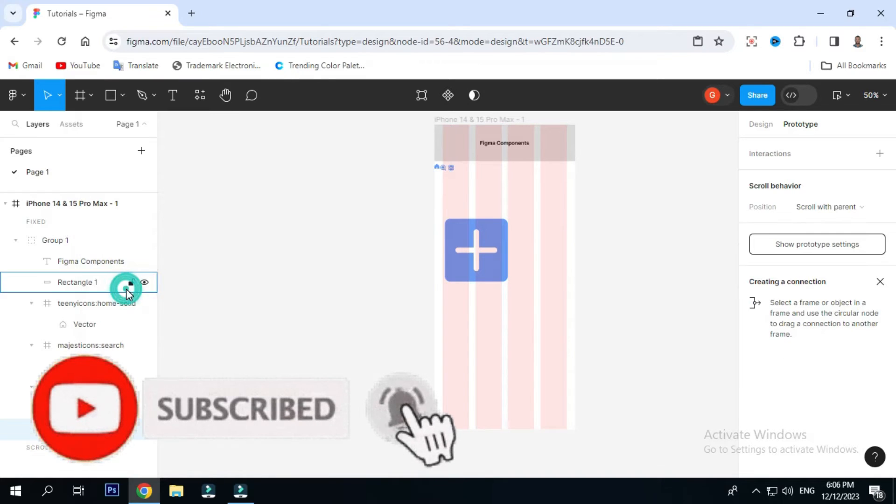
{"action": "right_click", "coordinate": [71, 387]}
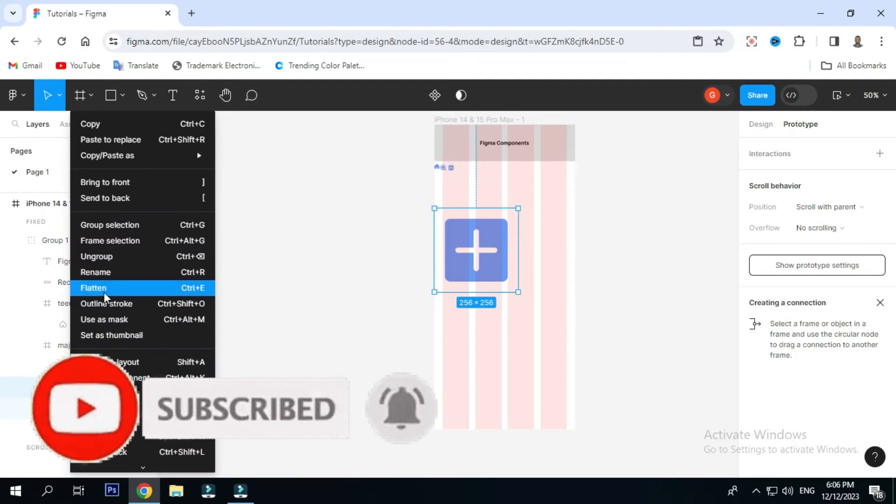
{"action": "left_click", "coordinate": [104, 297]}
{"action": "right_click", "coordinate": [75, 345]}
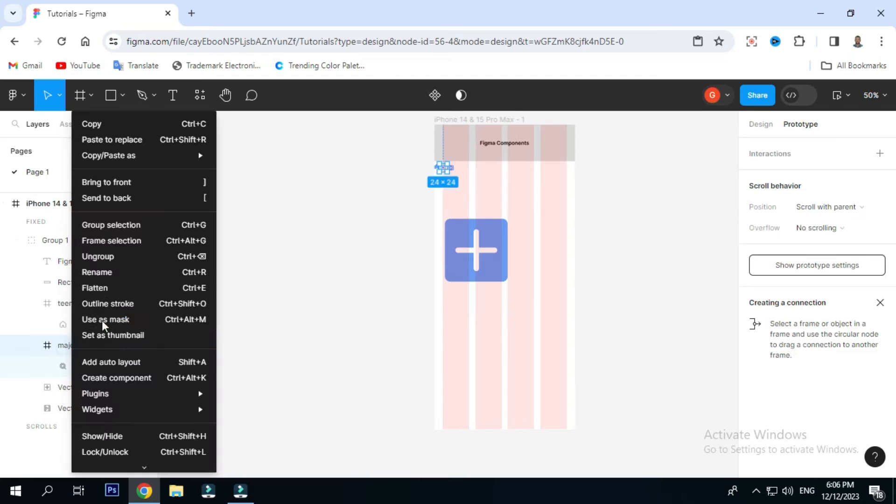
{"action": "left_click", "coordinate": [105, 288]}
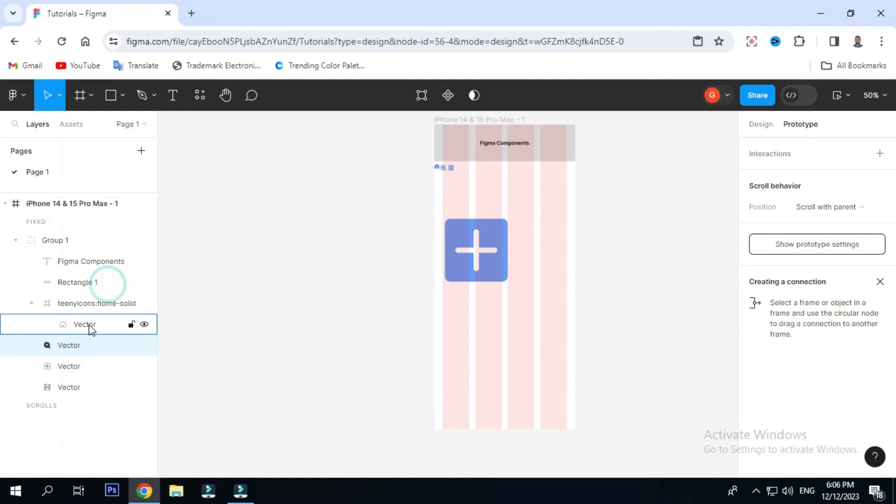
{"action": "right_click", "coordinate": [75, 303]}
{"action": "left_click", "coordinate": [115, 287]}
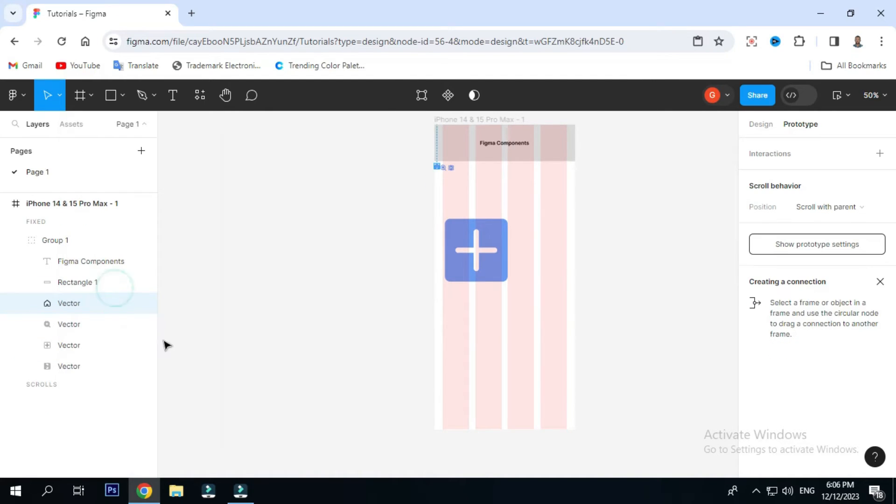
Move the plus icon to just below the header and scale it proportionally to a width of 15.
{"action": "left_click", "coordinate": [480, 252]}
{"action": "left_click_drag", "start_coordinate": [495, 229], "coordinate": [505, 200]}
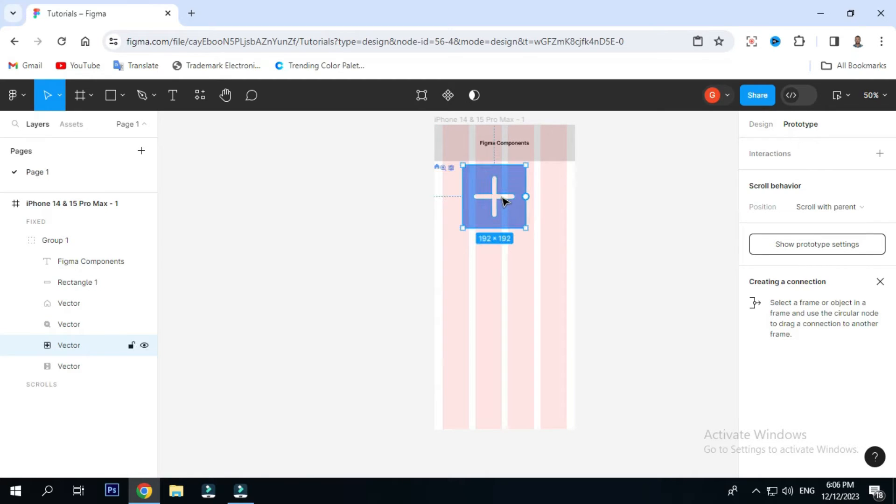
{"action": "left_click", "coordinate": [759, 125]}
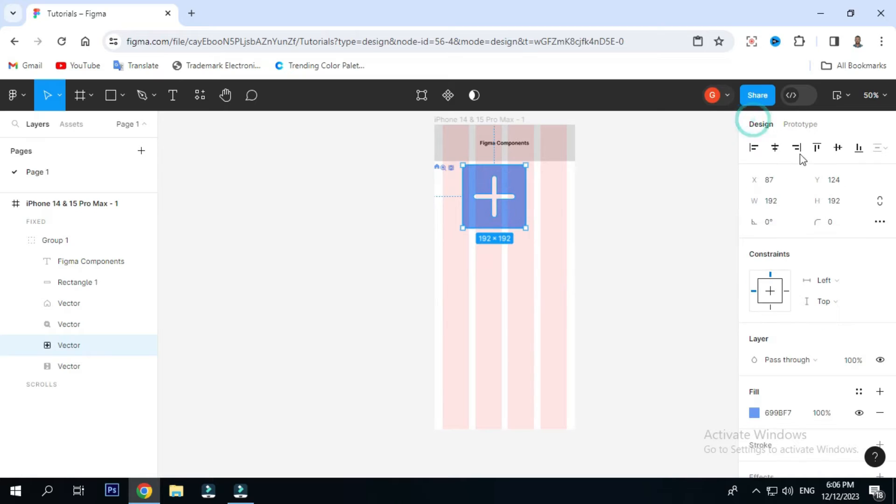
{"action": "left_click", "coordinate": [881, 203]}
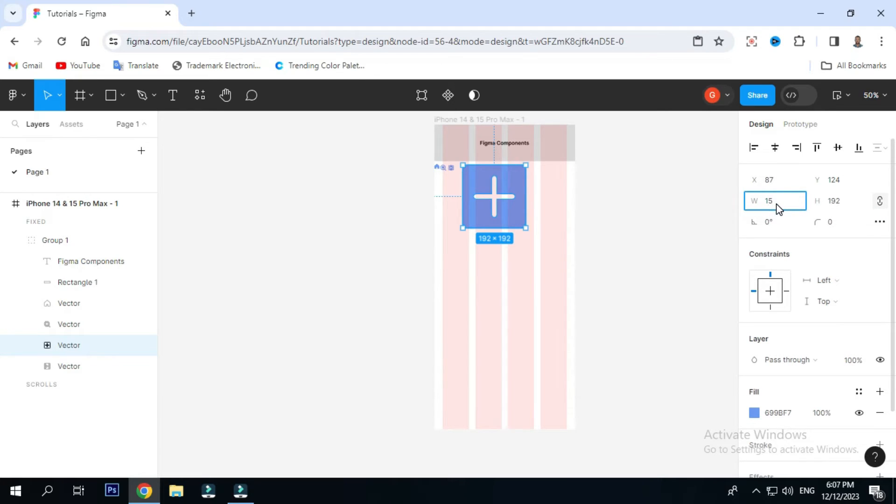
{"action": "key", "text": "Return"}
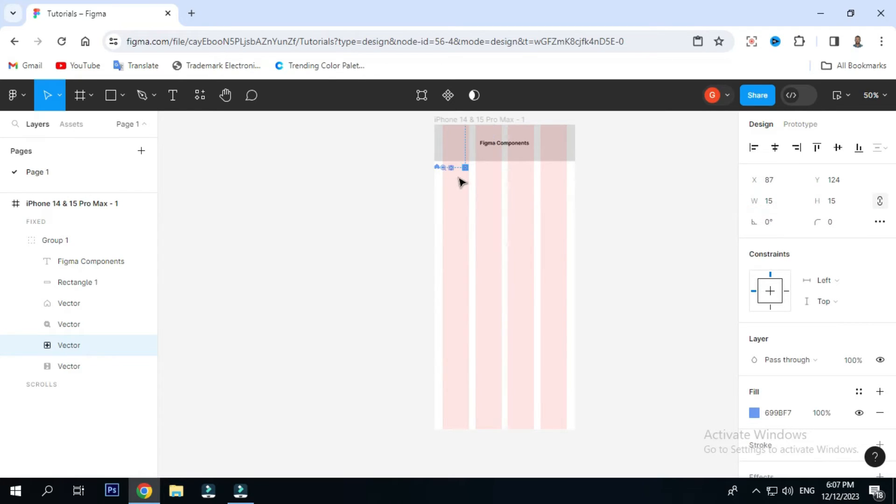
Lock the video icon's proportions and set its width to 15.
{"action": "scroll", "coordinate": [458, 171], "scroll_direction": "up", "scroll_amount": 6}
{"action": "left_click_drag", "start_coordinate": [559, 188], "coordinate": [601, 200]}
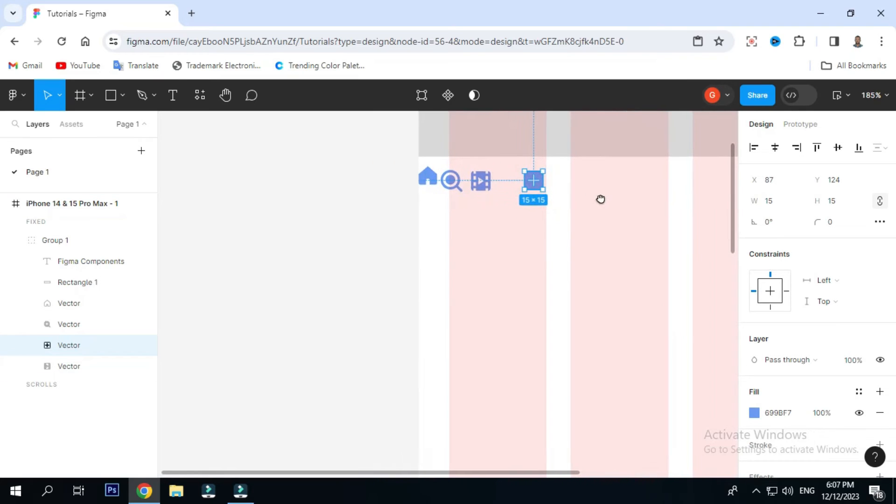
{"action": "left_click", "coordinate": [472, 187]}
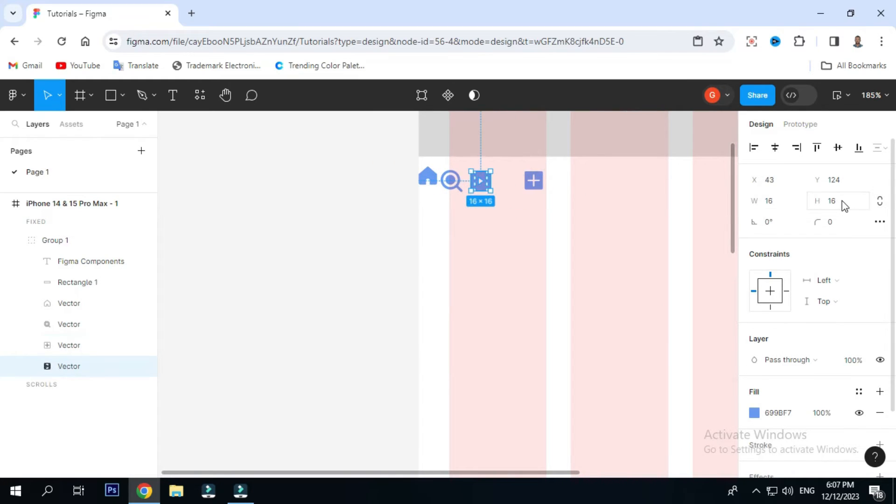
{"action": "left_click", "coordinate": [881, 204]}
{"action": "left_click", "coordinate": [782, 205]}
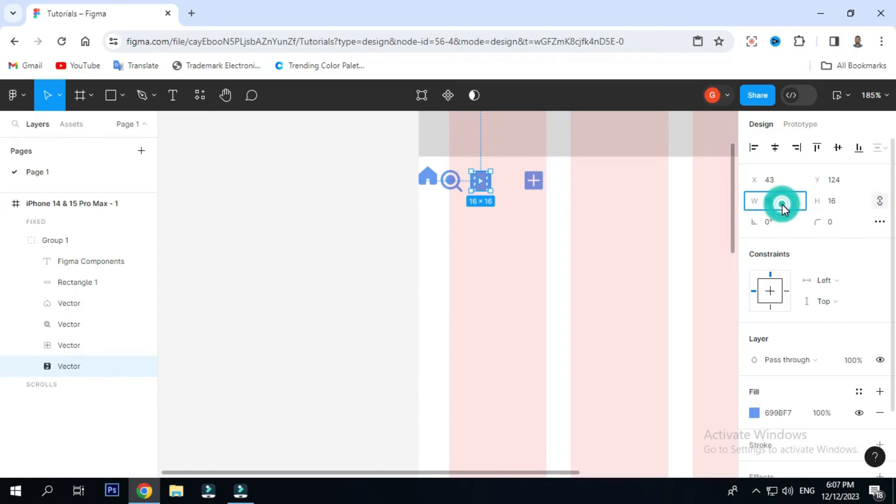
{"action": "key", "text": "Return"}
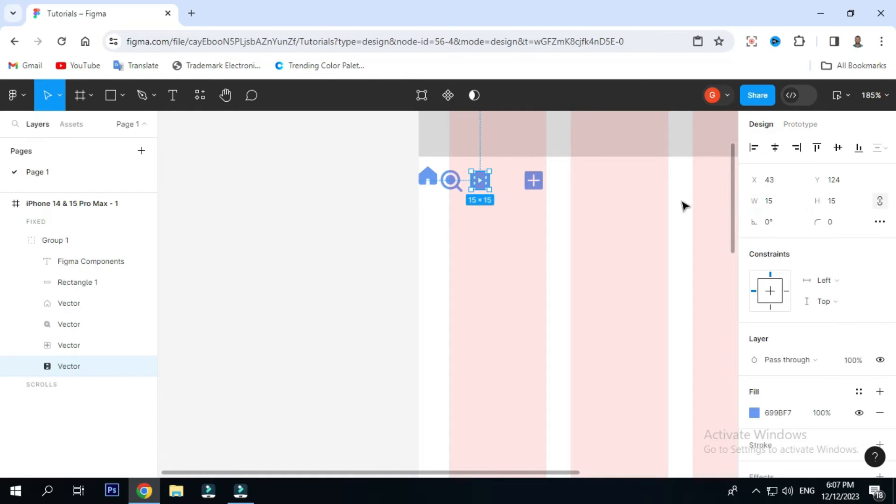
Lock the search icon's proportions, set its width to 15, and check the home icon's size.
{"action": "left_click", "coordinate": [455, 183]}
{"action": "left_click", "coordinate": [881, 203]}
{"action": "left_click", "coordinate": [781, 202]}
{"action": "type", "text": "15"}
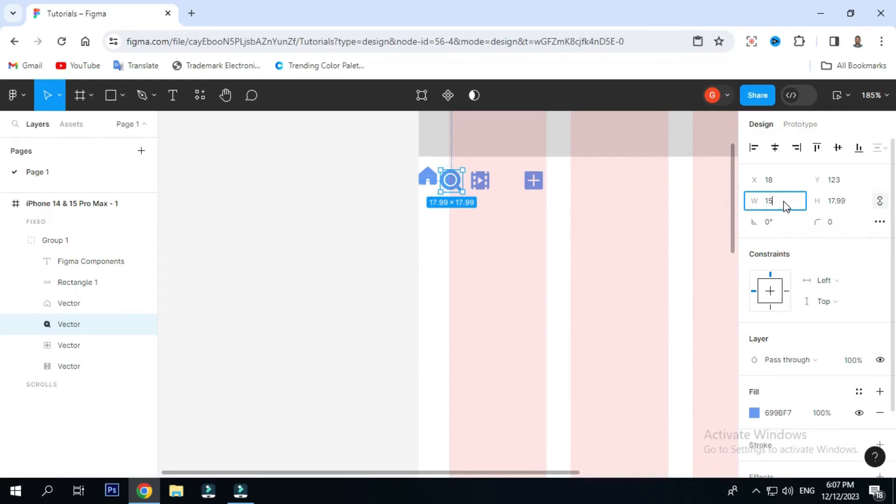
{"action": "key", "text": "Return"}
{"action": "left_click", "coordinate": [426, 177]}
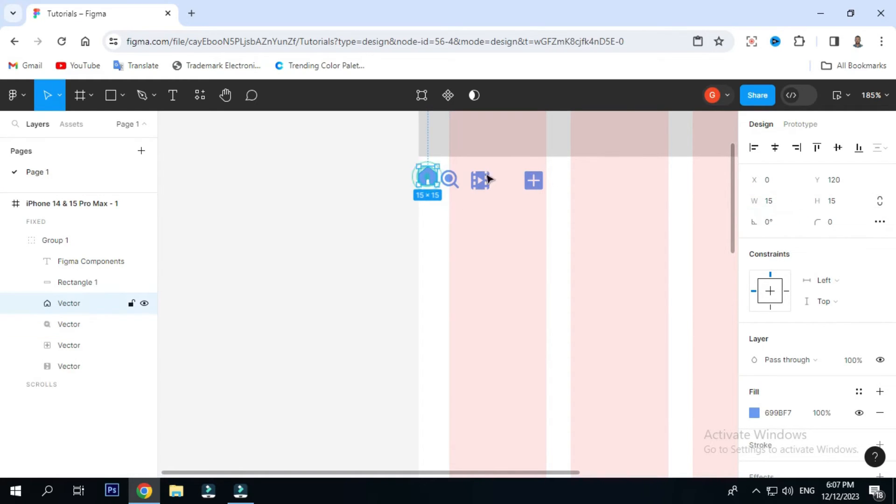
{"action": "left_click", "coordinate": [494, 205]}
{"action": "left_click", "coordinate": [453, 183]}
{"action": "left_click", "coordinate": [496, 267]}
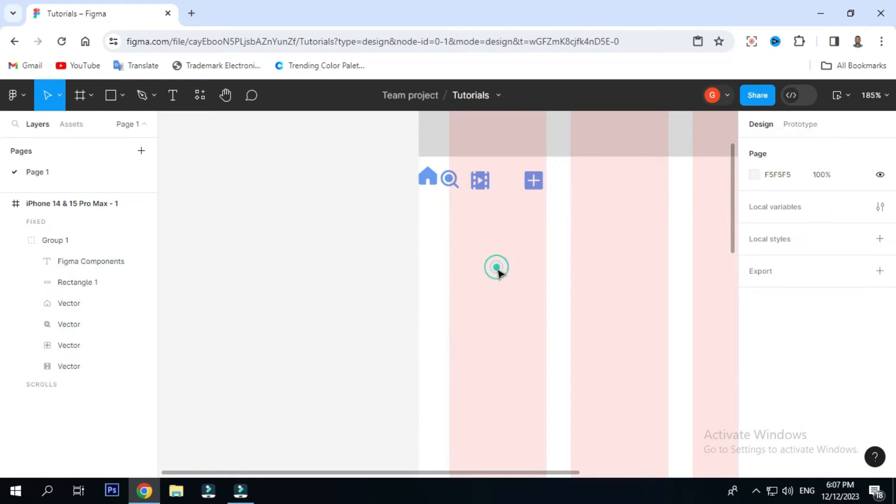
Combine the home, search, plus and video icon vectors into one horizontal auto layout frame.
{"action": "left_click", "coordinate": [75, 306]}
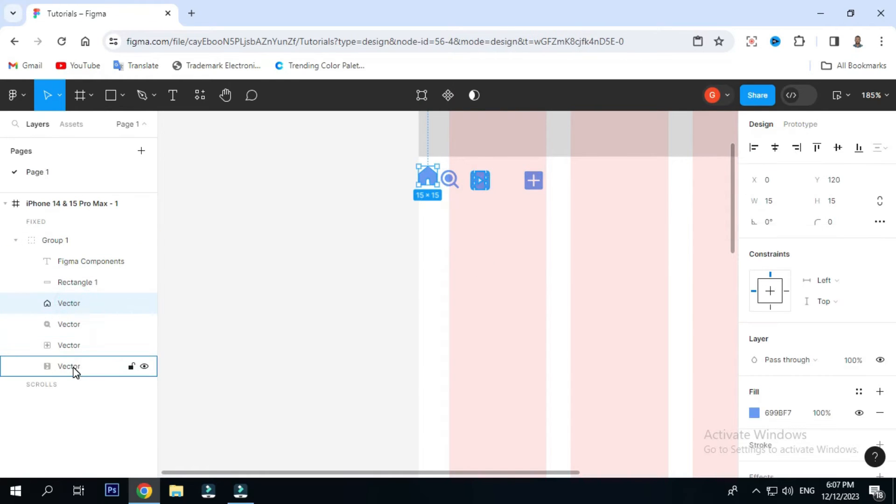
{"action": "left_click", "coordinate": [74, 367], "text": "shift"}
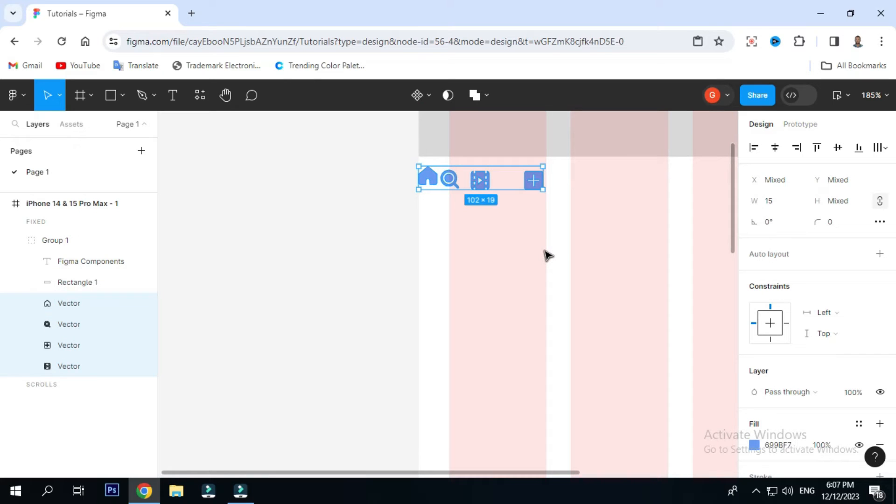
{"action": "key", "text": "shift+a"}
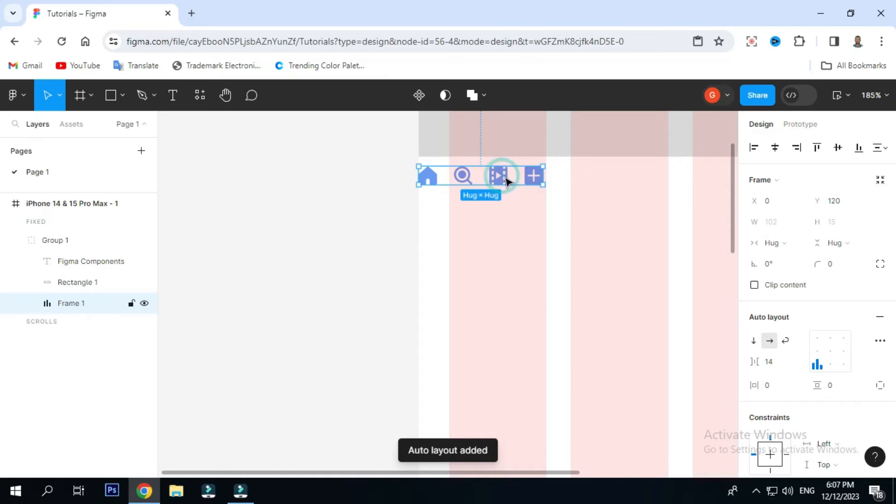
Move the auto layout icon row out of the header group onto the empty canvas beside the phone screen.
{"action": "scroll", "coordinate": [509, 186], "scroll_direction": "up", "scroll_amount": 2}
{"action": "left_click_drag", "start_coordinate": [508, 229], "coordinate": [282, 239]}
{"action": "left_click_drag", "start_coordinate": [350, 256], "coordinate": [475, 286]}
{"action": "scroll", "coordinate": [425, 275], "scroll_direction": "down", "scroll_amount": 5}
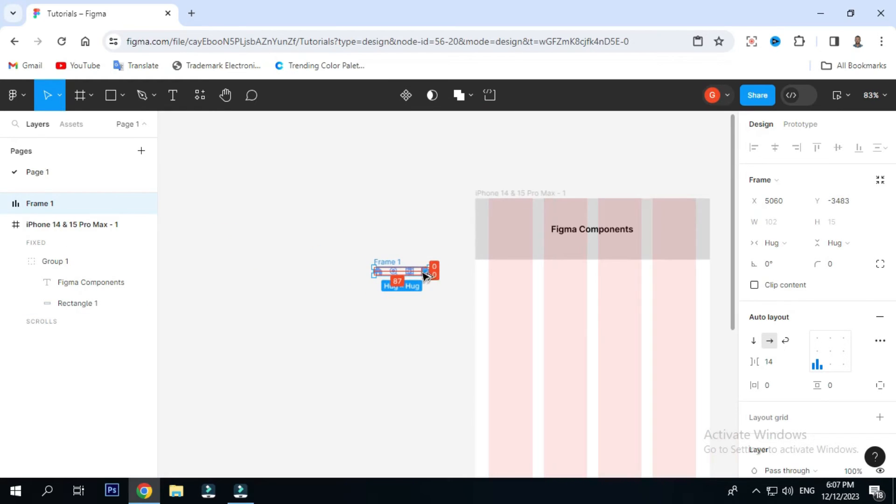
{"action": "left_click_drag", "start_coordinate": [424, 275], "coordinate": [350, 225]}
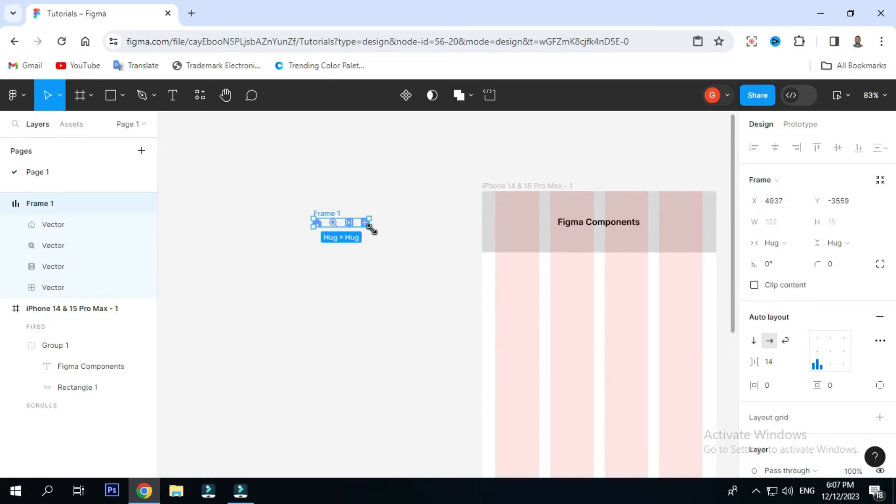
{"action": "scroll", "coordinate": [372, 228], "scroll_direction": "up", "scroll_amount": 5}
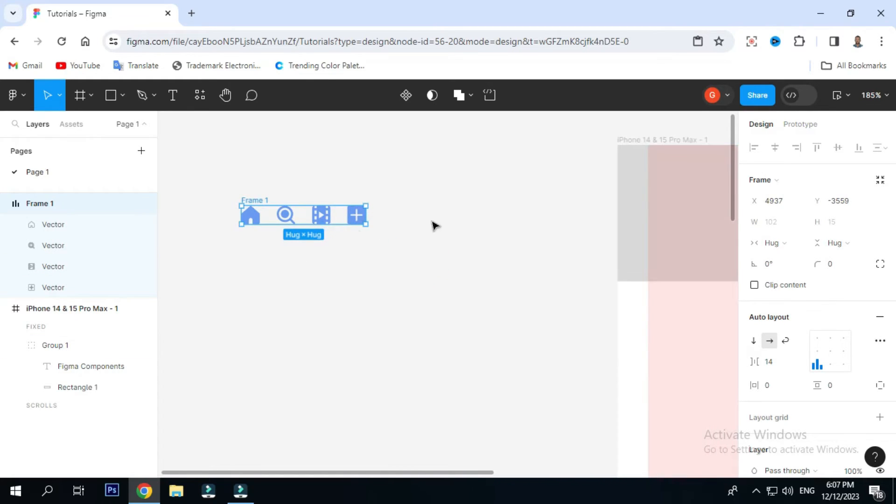
{"action": "scroll", "coordinate": [390, 263], "scroll_direction": "down", "scroll_amount": 10}
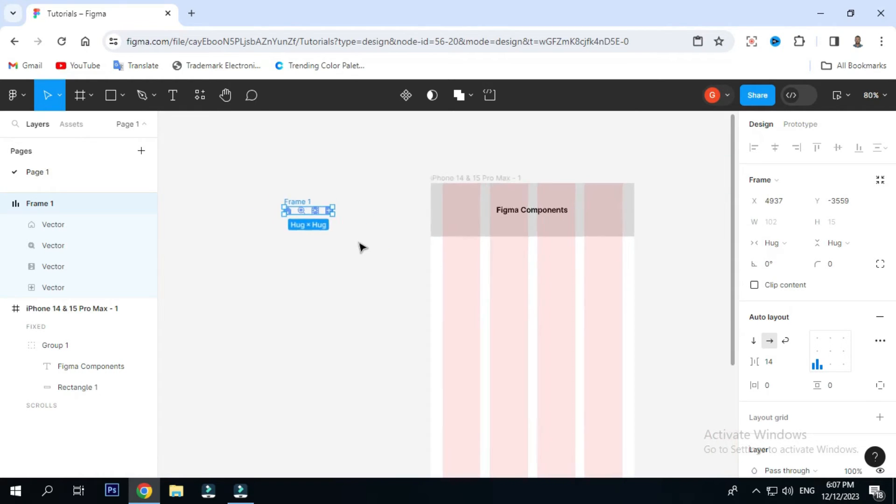
Place the icon row near the bottom of the phone screen and set the spacing between icons to 64.
{"action": "left_click_drag", "start_coordinate": [334, 229], "coordinate": [453, 429]}
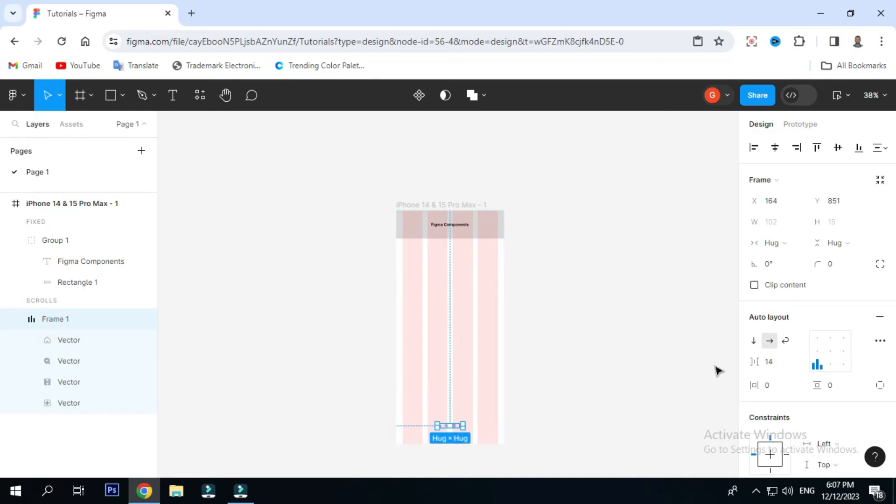
{"action": "left_click_drag", "start_coordinate": [756, 361], "coordinate": [839, 368]}
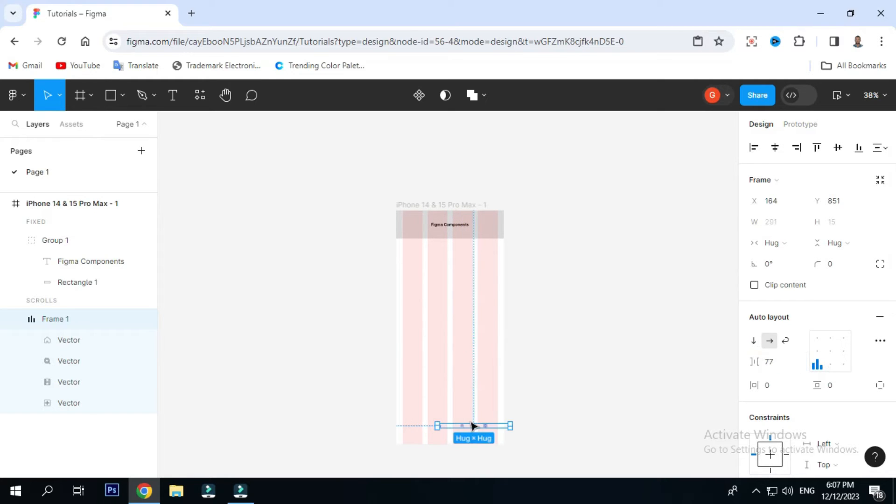
{"action": "left_click_drag", "start_coordinate": [479, 428], "coordinate": [452, 284]}
{"action": "scroll", "coordinate": [456, 433], "scroll_direction": "up", "scroll_amount": 10}
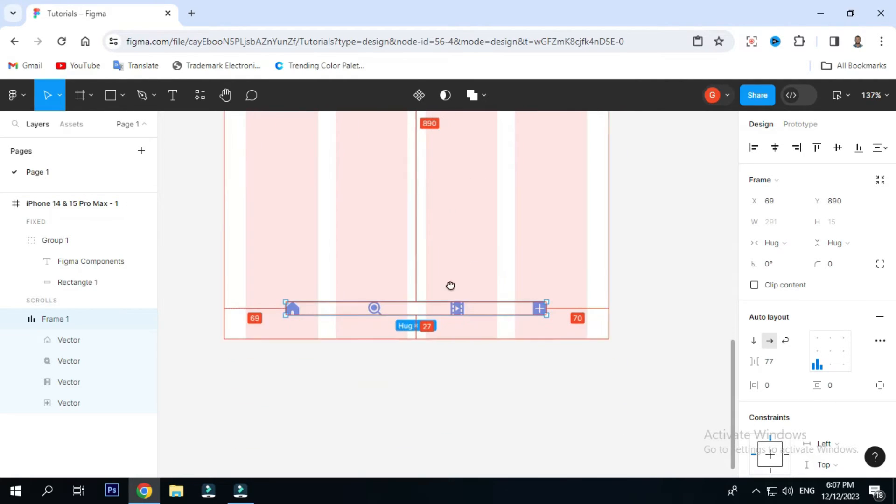
{"action": "scroll", "coordinate": [448, 306], "scroll_direction": "up", "scroll_amount": 3}
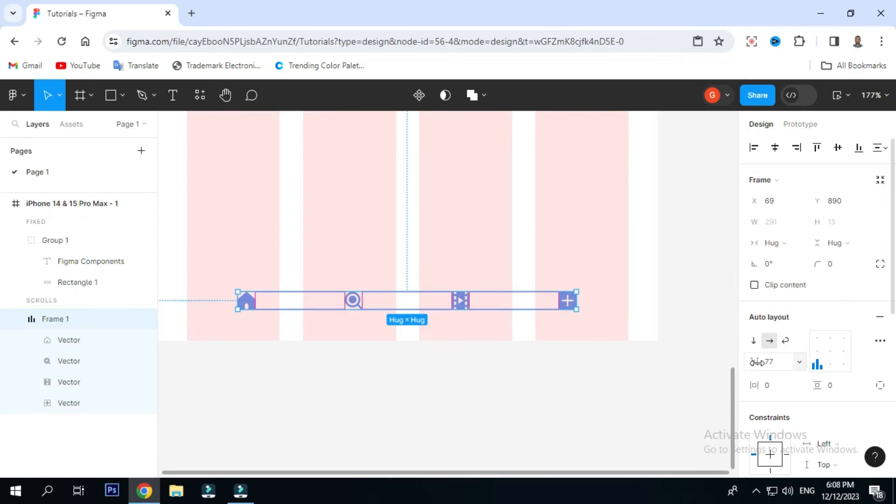
{"action": "left_click_drag", "start_coordinate": [756, 361], "coordinate": [741, 363]}
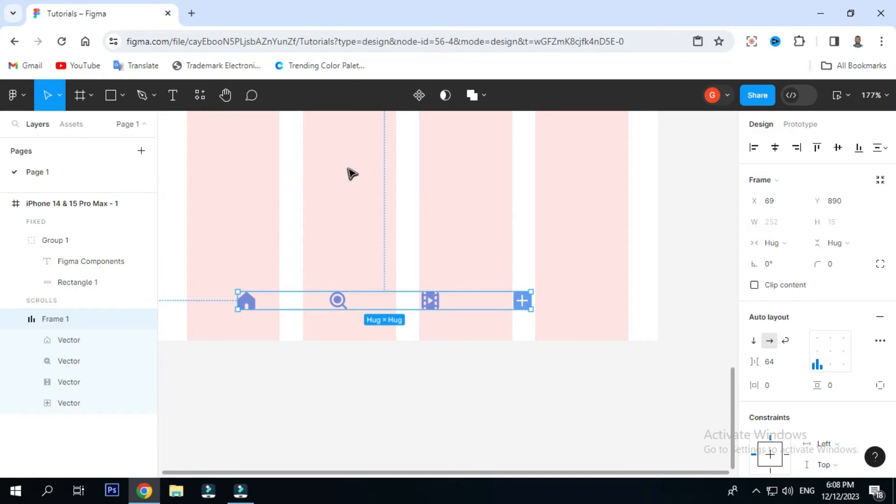
Enlarge the icon row proportionally with the Scale tool to about 674 wide and 40 high, and return to the Move tool.
{"action": "key", "text": "k"}
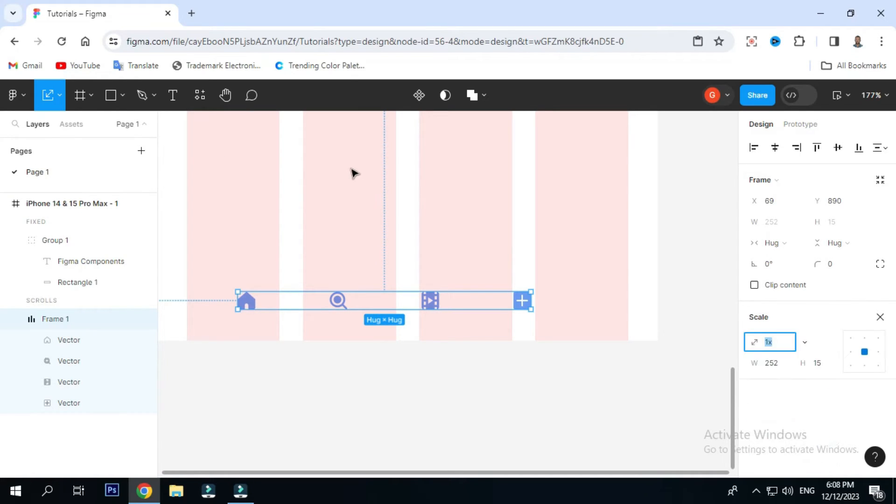
{"action": "left_click", "coordinate": [60, 100]}
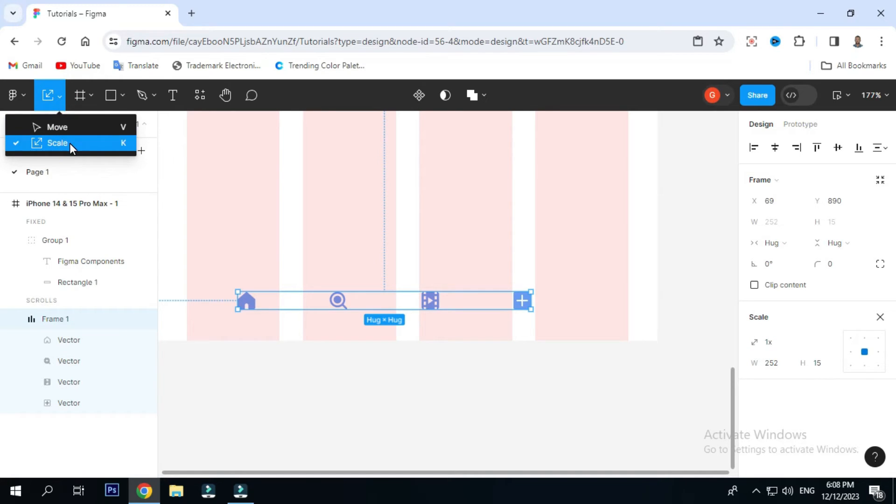
{"action": "left_click", "coordinate": [69, 143]}
{"action": "left_click_drag", "start_coordinate": [527, 297], "coordinate": [708, 287]}
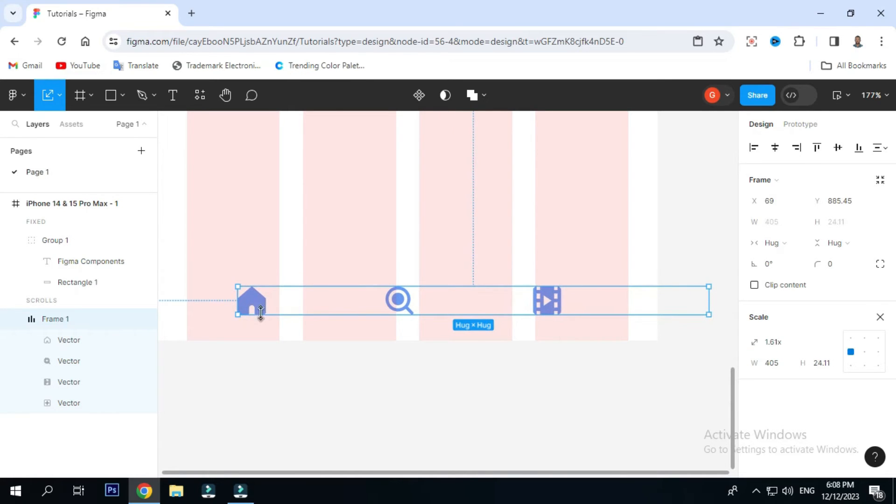
{"action": "mouse_move", "coordinate": [238, 303]}
{"action": "left_mouse_down"}
{"action": "mouse_move", "coordinate": [142, 312]}
{"action": "mouse_move", "coordinate": [259, 302]}
{"action": "mouse_move", "coordinate": [247, 304]}
{"action": "left_mouse_up"}
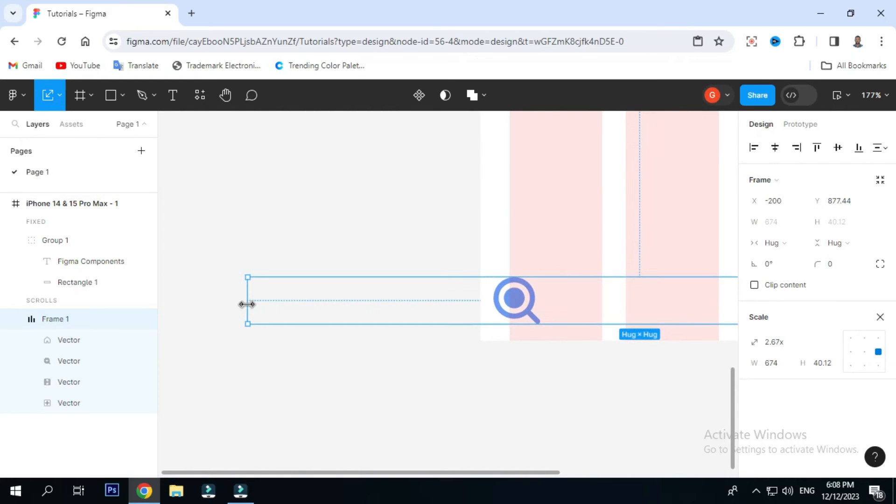
{"action": "scroll", "coordinate": [556, 349], "scroll_direction": "down", "scroll_amount": 2}
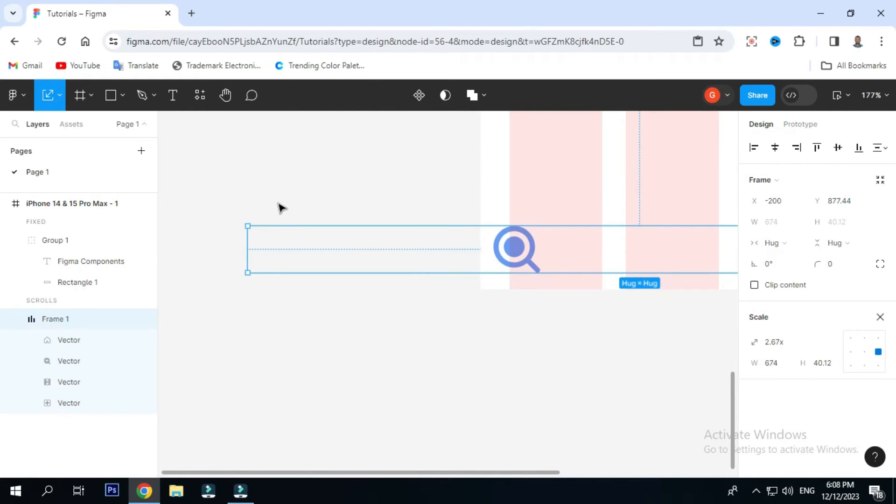
{"action": "key", "text": "v"}
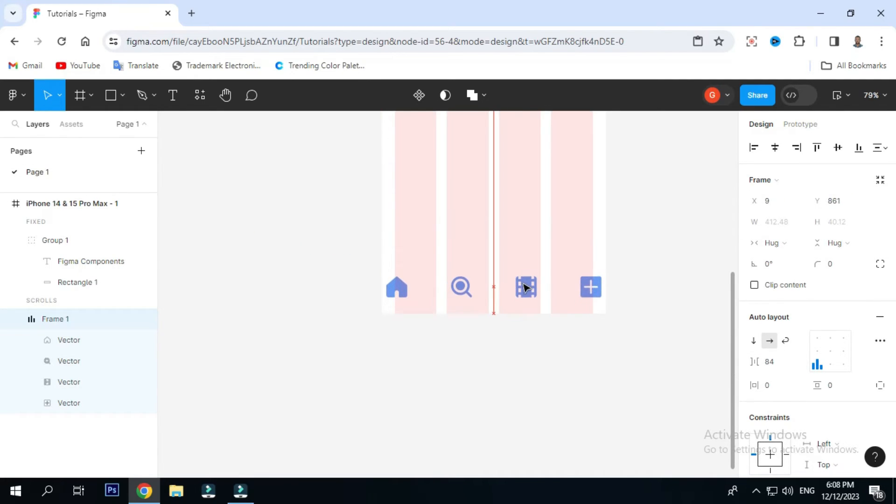
Set the icon spacing to 73 and position the row at X 25, Y 845 so it fits the column grid.
{"action": "mouse_move", "coordinate": [526, 287]}
{"action": "left_mouse_down"}
{"action": "mouse_move", "coordinate": [524, 278]}
{"action": "mouse_move", "coordinate": [523, 291]}
{"action": "left_mouse_up"}
{"action": "left_click_drag", "start_coordinate": [749, 362], "coordinate": [745, 362]}
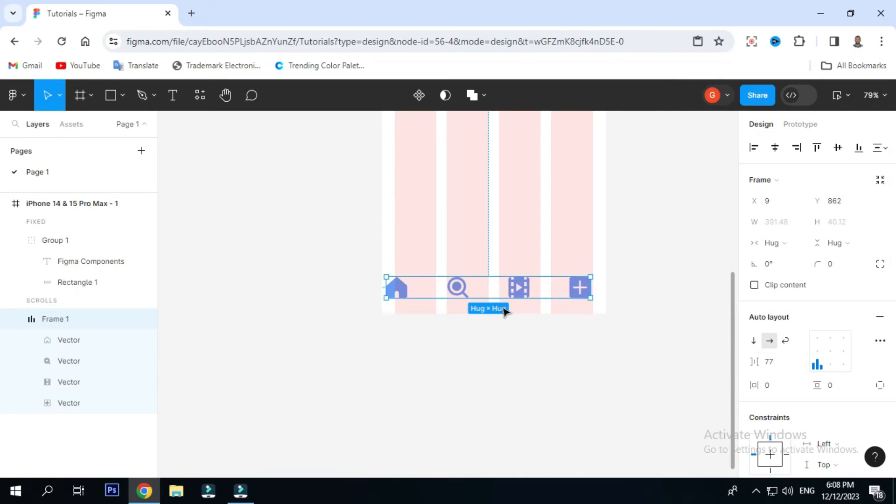
{"action": "left_click_drag", "start_coordinate": [498, 284], "coordinate": [508, 257]}
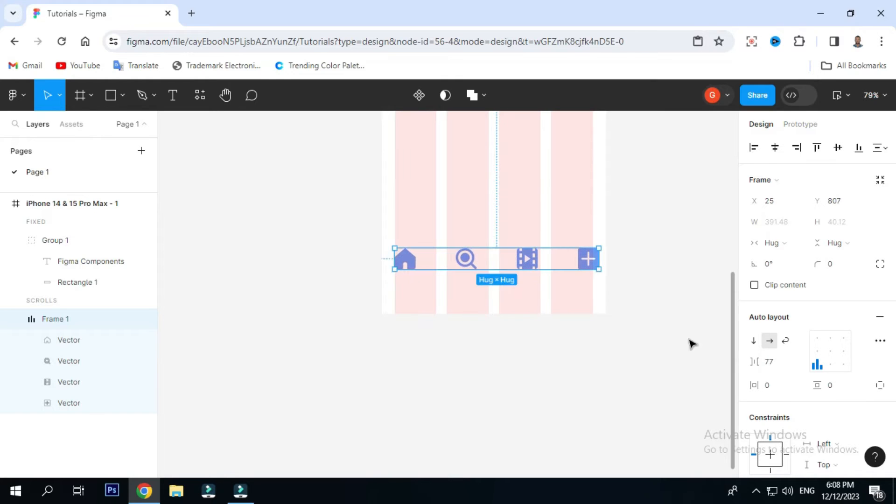
{"action": "left_click_drag", "start_coordinate": [751, 360], "coordinate": [747, 361]}
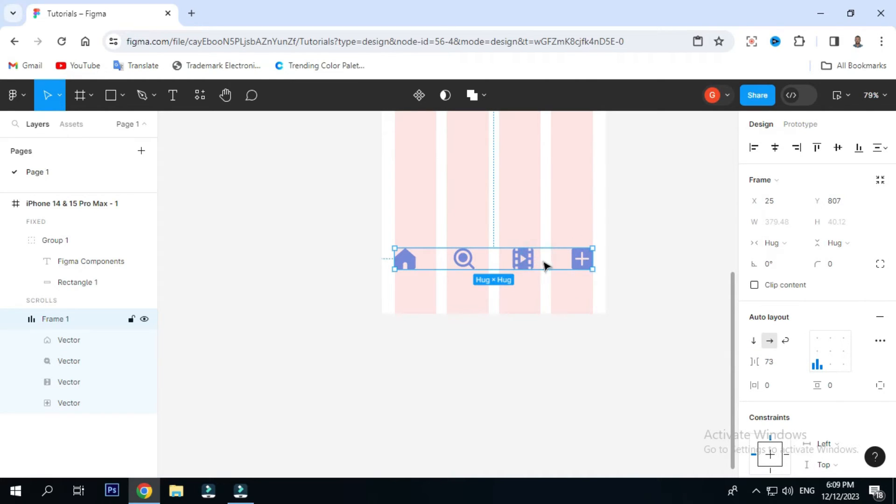
{"action": "left_click_drag", "start_coordinate": [524, 264], "coordinate": [524, 283]}
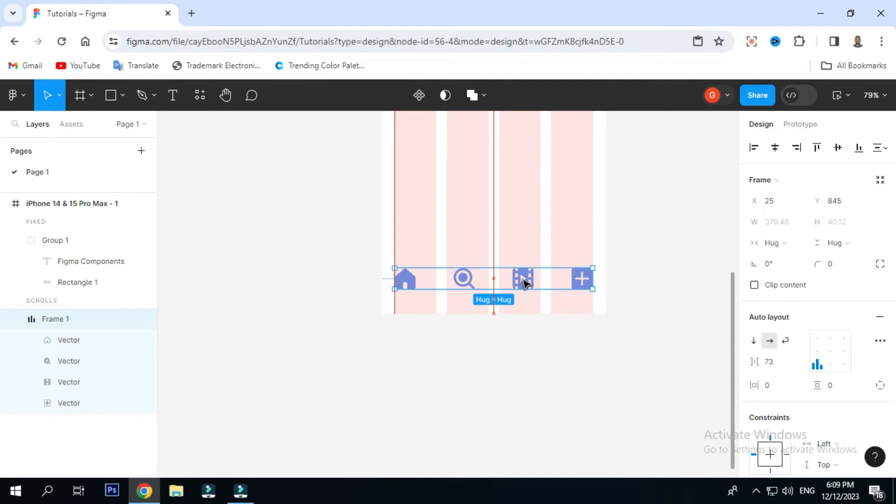
Move the enlarged icon row off the phone screen to the empty canvas at about X 4241, Y -3475.
{"action": "scroll", "coordinate": [539, 289], "scroll_direction": "down", "scroll_amount": 6}
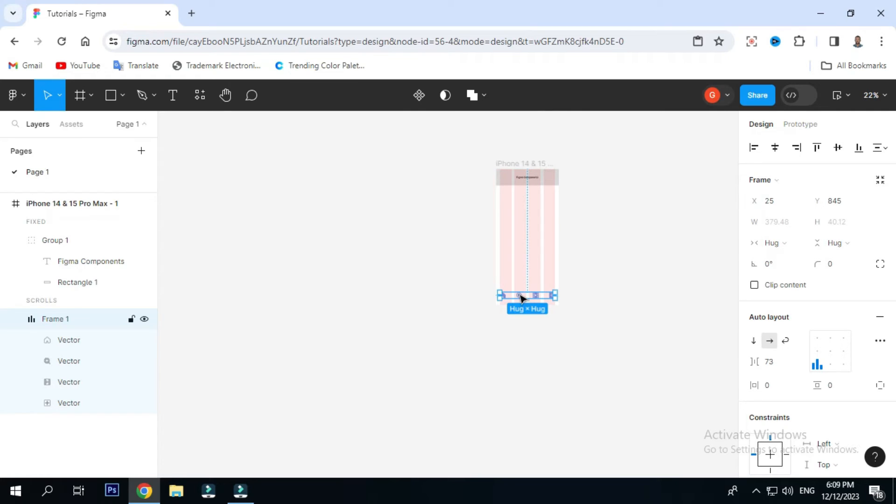
{"action": "left_click_drag", "start_coordinate": [519, 298], "coordinate": [369, 194]}
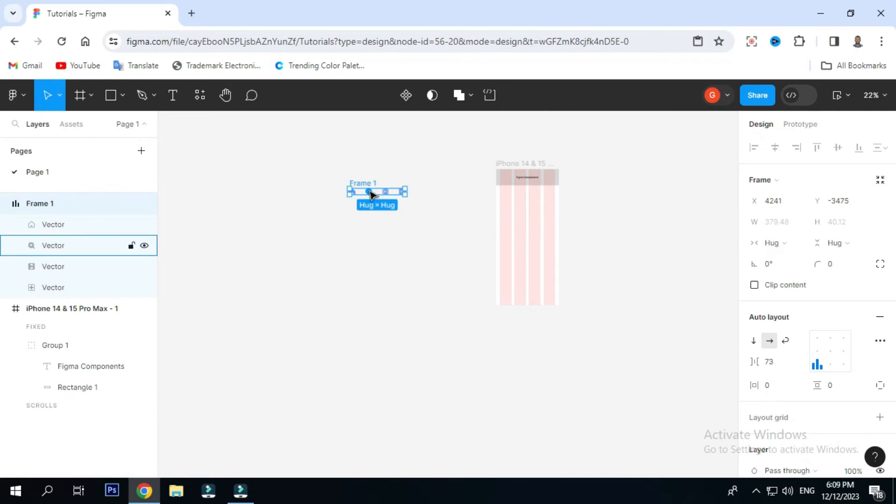
{"action": "scroll", "coordinate": [424, 230], "scroll_direction": "up", "scroll_amount": 3}
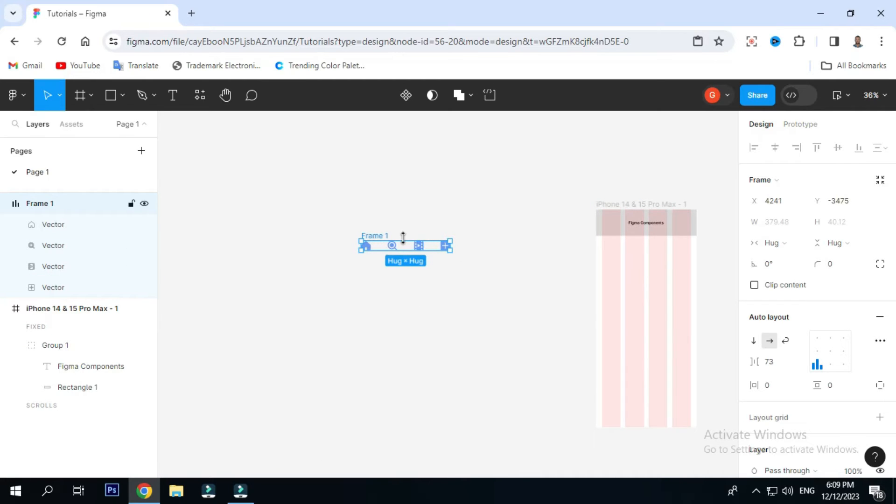
{"action": "scroll", "coordinate": [377, 239], "scroll_direction": "up", "scroll_amount": 5, "text": "ctrl"}
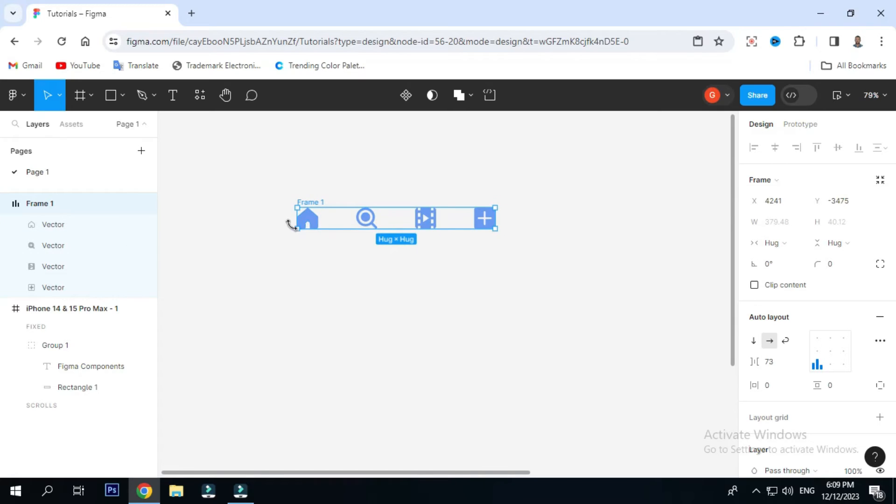
Turn the four-icon auto layout row Frame 1 into a component.
{"action": "left_click", "coordinate": [313, 224]}
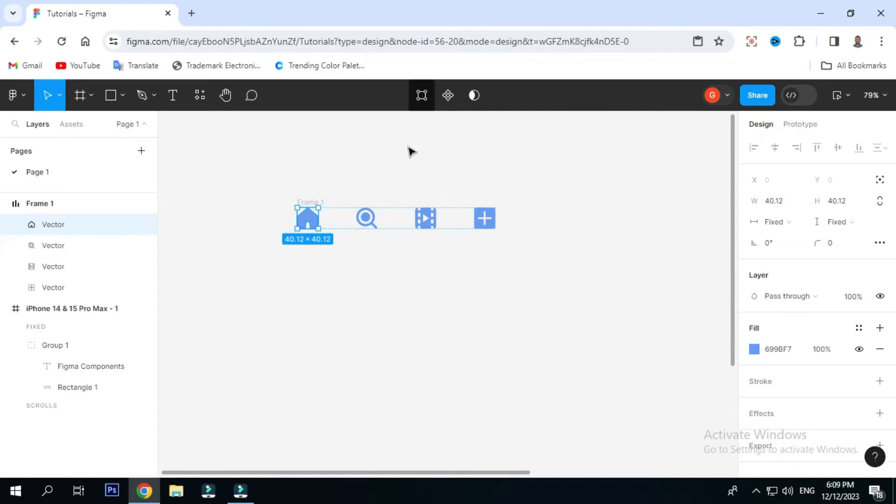
{"action": "left_click", "coordinate": [360, 299]}
{"action": "left_click", "coordinate": [51, 205]}
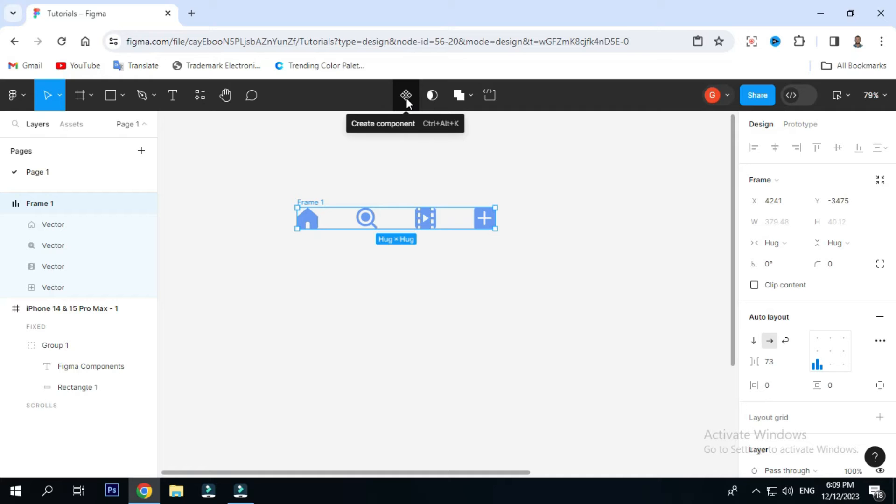
{"action": "left_click", "coordinate": [406, 97]}
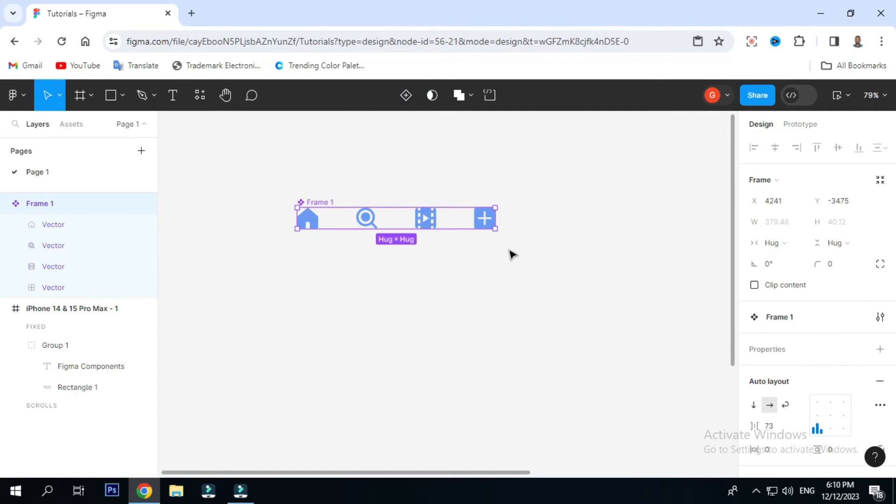
{"action": "scroll", "coordinate": [563, 284], "scroll_direction": "down", "scroll_amount": 5}
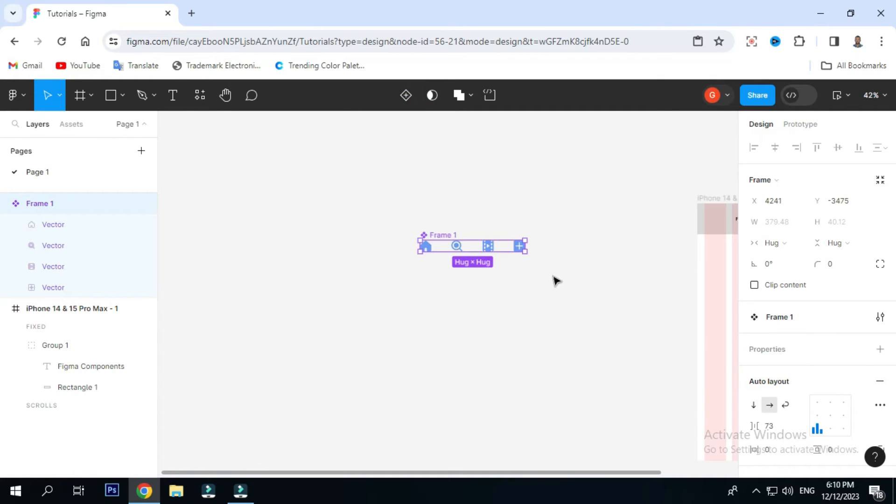
Check the local components list for the icon row component.
{"action": "left_click", "coordinate": [200, 94]}
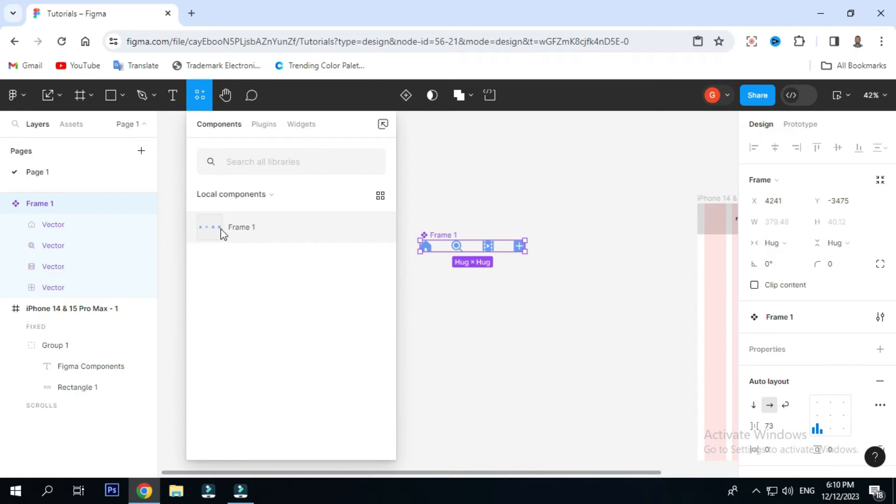
{"action": "scroll", "coordinate": [505, 325], "scroll_direction": "down", "scroll_amount": 5}
{"action": "left_click_drag", "start_coordinate": [500, 323], "coordinate": [345, 256]}
{"action": "left_click_drag", "start_coordinate": [508, 236], "coordinate": [418, 228]}
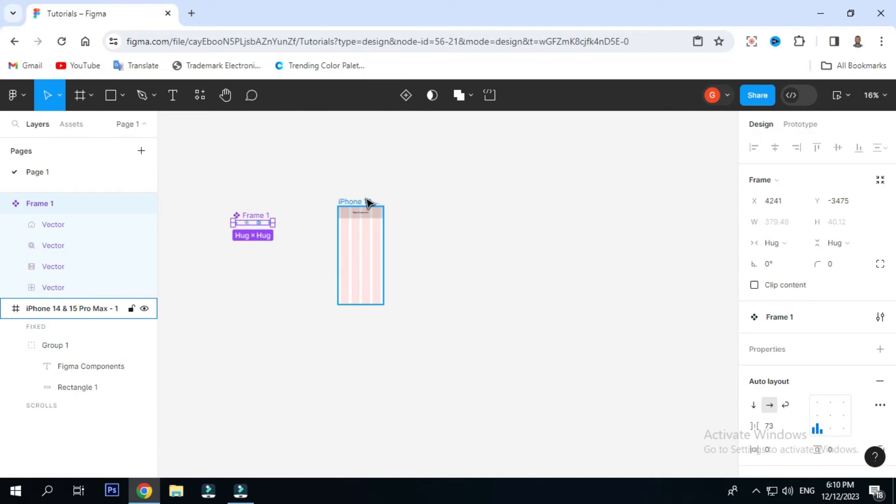
{"action": "left_click", "coordinate": [93, 95]}
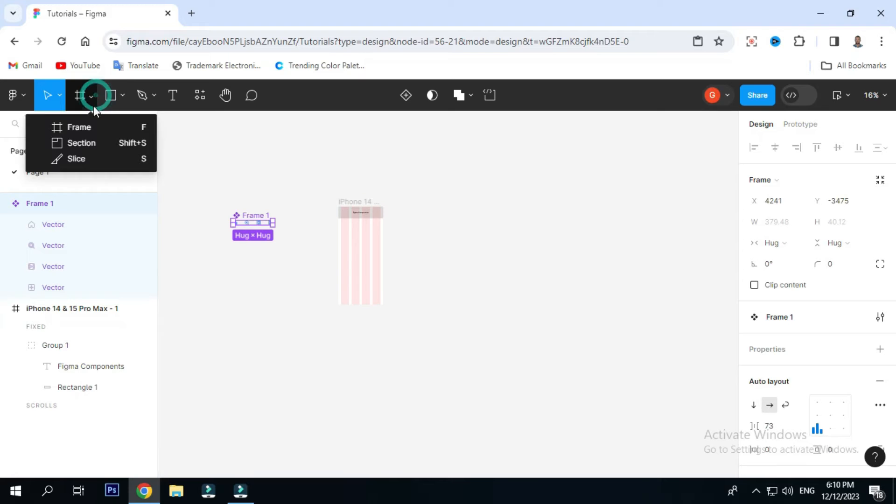
{"action": "left_click", "coordinate": [80, 128]}
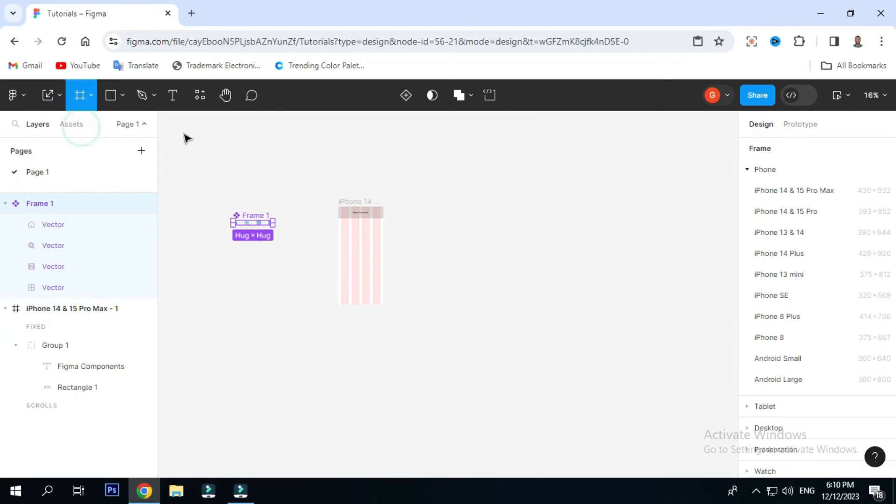
{"action": "left_click", "coordinate": [806, 195]}
{"action": "left_click_drag", "start_coordinate": [449, 270], "coordinate": [426, 234]}
{"action": "key", "text": "Delete"}
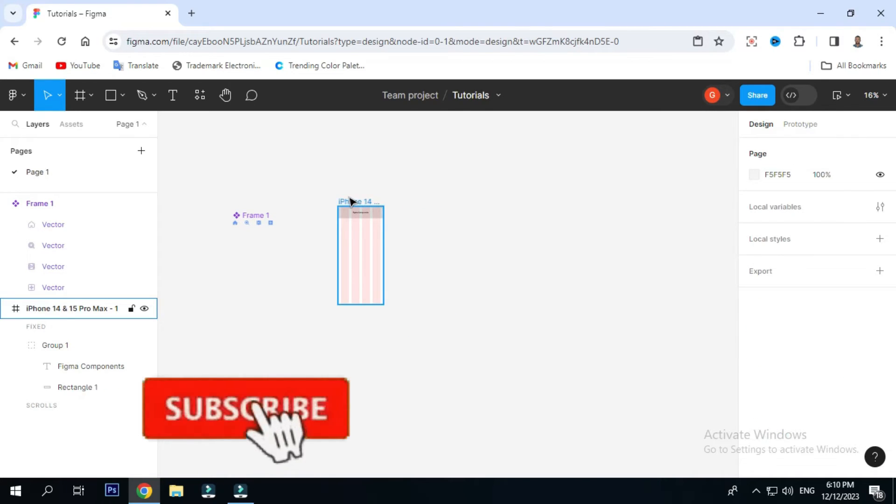
Copy the iPhone 14 & 15 Pro Max frame and paste three duplicates beside it on the canvas.
{"action": "left_click", "coordinate": [351, 201]}
{"action": "right_click", "coordinate": [352, 199]}
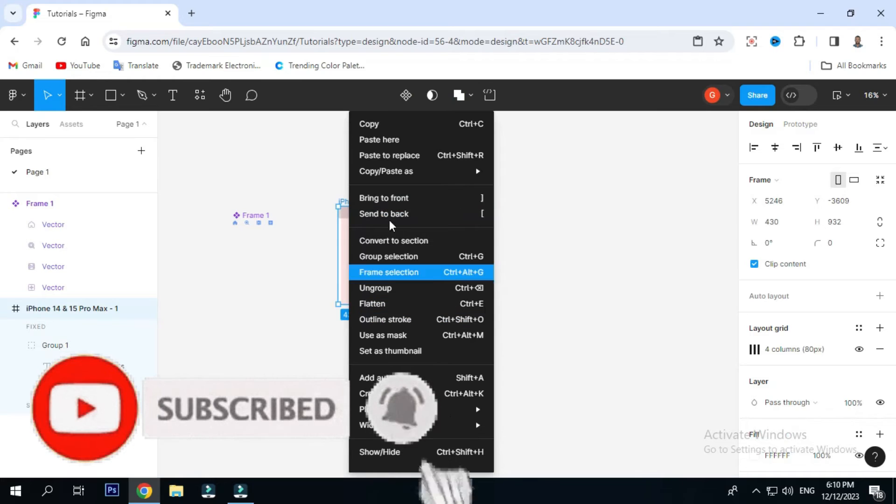
{"action": "left_click", "coordinate": [382, 124]}
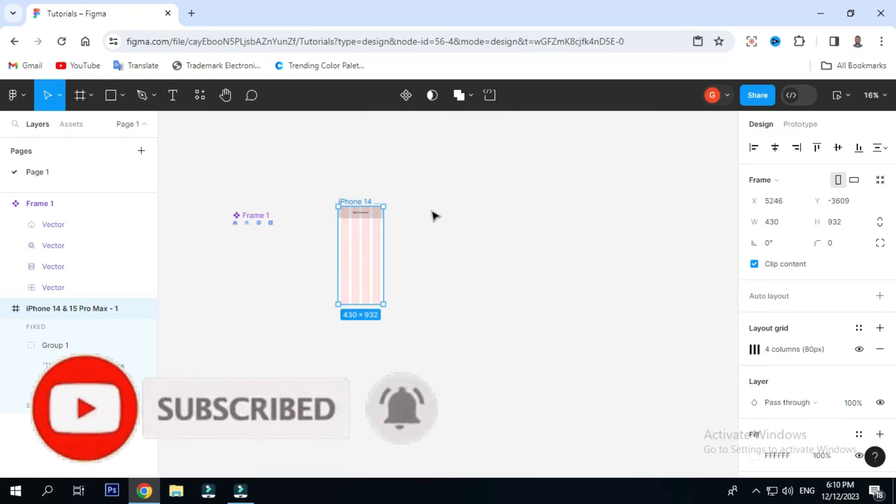
{"action": "right_click", "coordinate": [434, 216]}
{"action": "left_click", "coordinate": [477, 223]}
{"action": "right_click", "coordinate": [510, 219]}
{"action": "left_click", "coordinate": [532, 226]}
{"action": "right_click", "coordinate": [585, 217]}
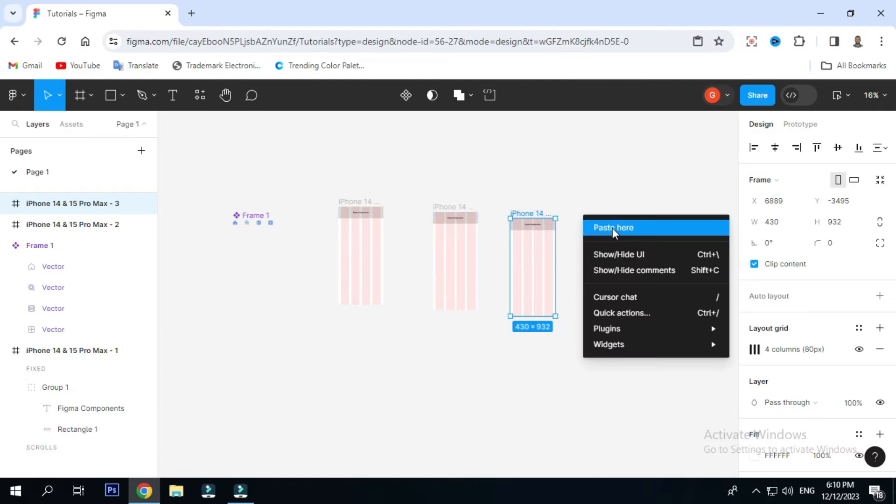
{"action": "left_click", "coordinate": [613, 228]}
Line up the three pasted phone frames beside the original at Y -3609, with X about 5781, 6316 and 6808.
{"action": "left_click_drag", "start_coordinate": [526, 227], "coordinate": [525, 206]}
{"action": "left_click_drag", "start_coordinate": [457, 210], "coordinate": [419, 202]}
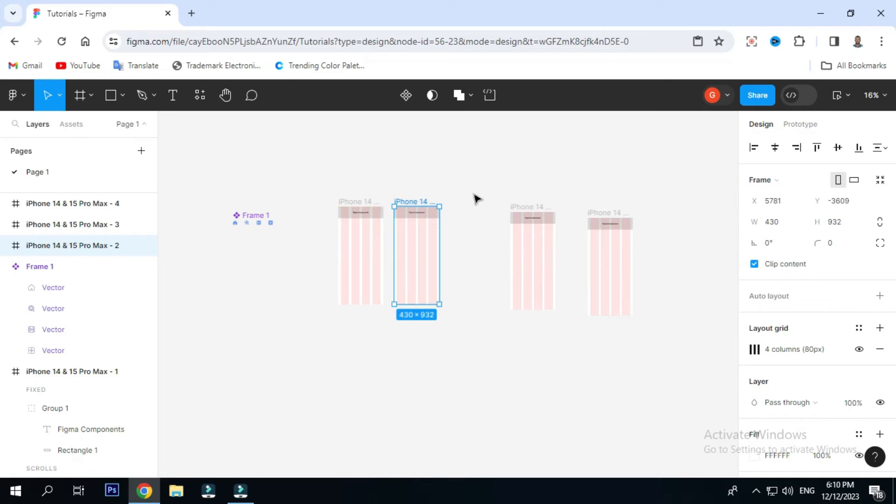
{"action": "left_click", "coordinate": [527, 208]}
{"action": "left_click_drag", "start_coordinate": [534, 211], "coordinate": [476, 207]}
{"action": "left_click_drag", "start_coordinate": [609, 215], "coordinate": [524, 202]}
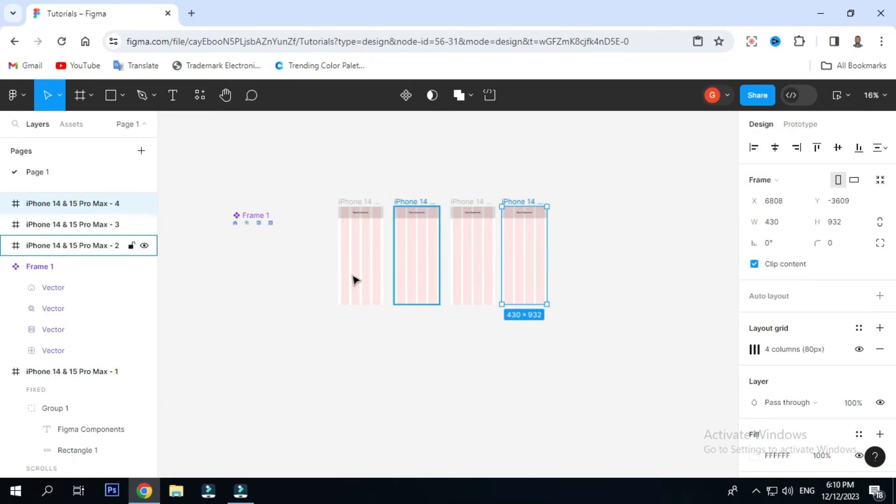
{"action": "scroll", "coordinate": [236, 222], "scroll_direction": "up", "scroll_amount": 3}
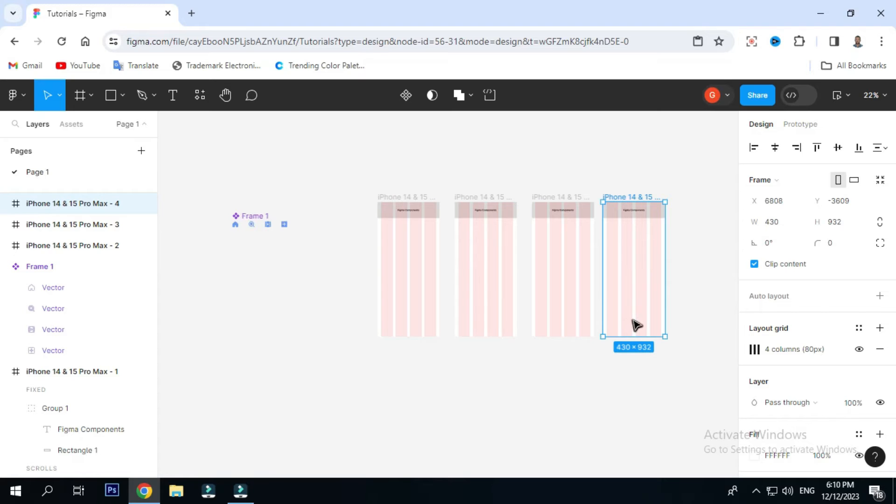
Insert an instance of the Frame 1 component near the bottom of the first phone screen, at about X 25, Y 862.
{"action": "left_click", "coordinate": [249, 216]}
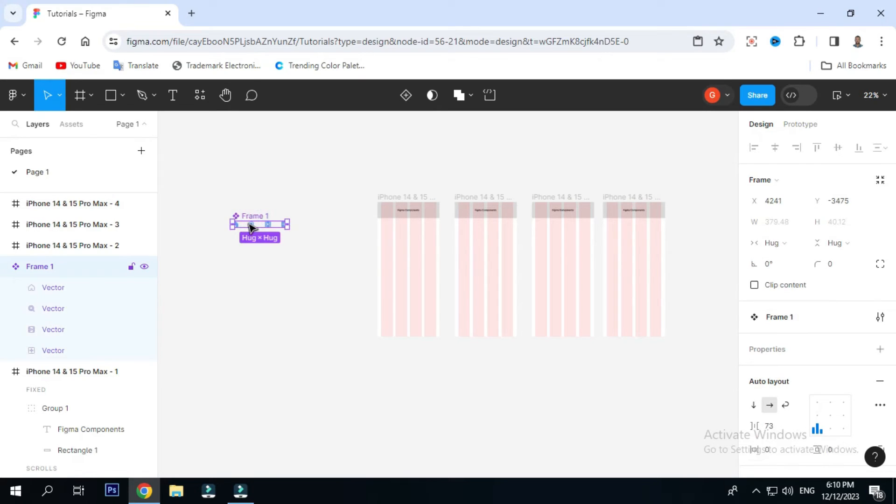
{"action": "scroll", "coordinate": [320, 275], "scroll_direction": "up", "scroll_amount": 3}
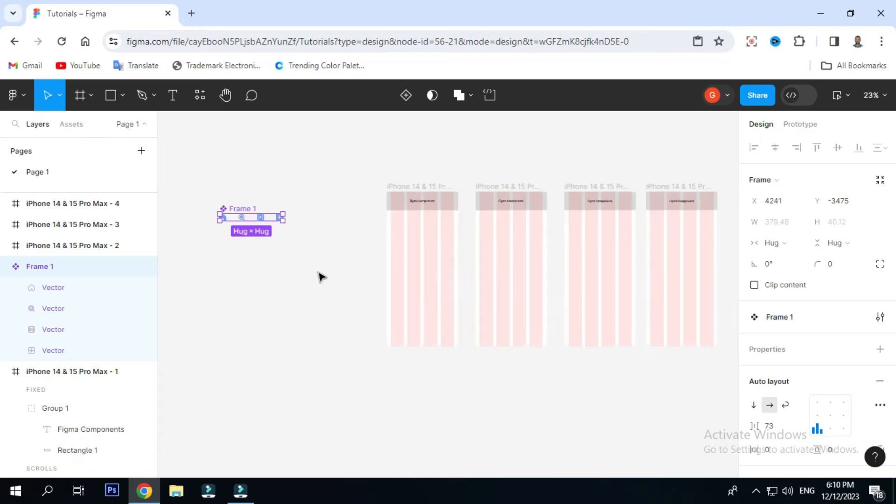
{"action": "scroll", "coordinate": [368, 286], "scroll_direction": "down", "scroll_amount": 3}
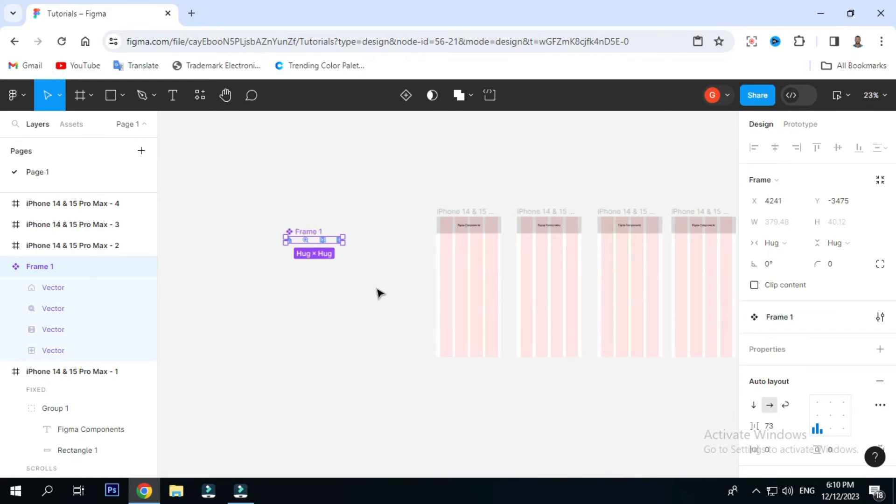
{"action": "left_click_drag", "start_coordinate": [360, 287], "coordinate": [321, 280]}
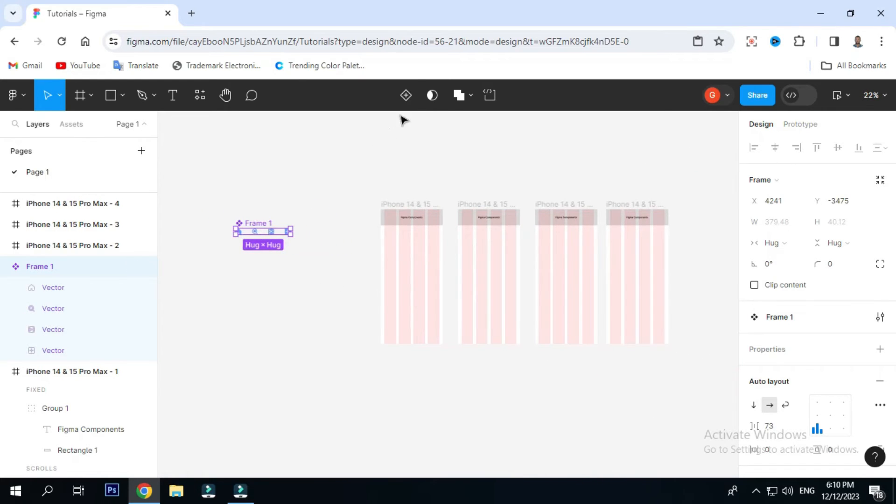
{"action": "left_click", "coordinate": [200, 96]}
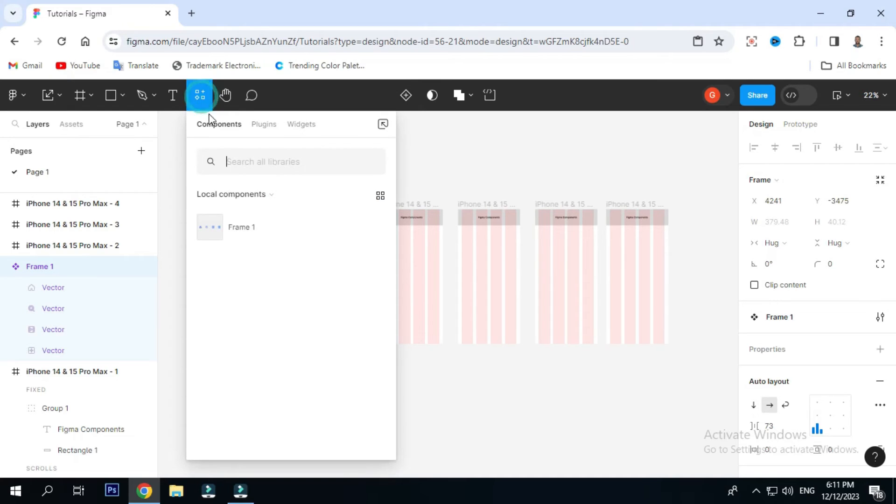
{"action": "left_click_drag", "start_coordinate": [242, 230], "coordinate": [410, 340]}
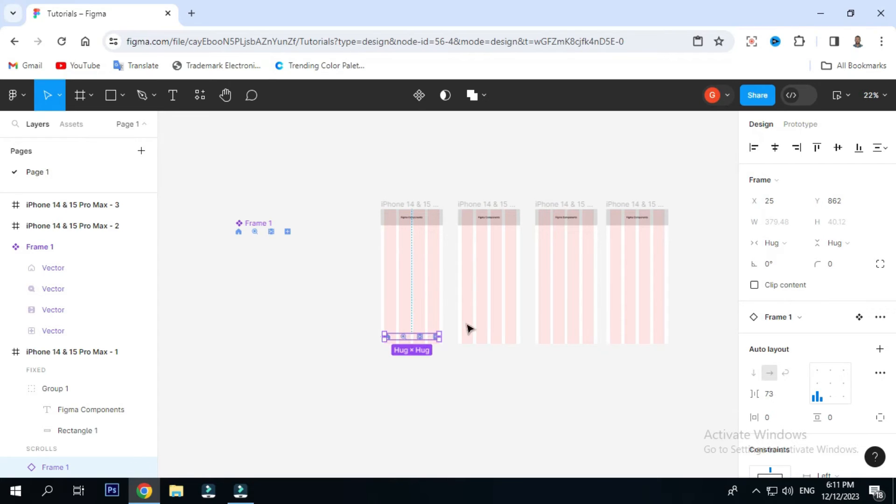
Copy the icon row instance into the second phone screen and position it near the bottom at about X 26, Y 851.
{"action": "right_click", "coordinate": [423, 339]}
{"action": "left_click", "coordinate": [438, 124]}
{"action": "right_click", "coordinate": [492, 330]}
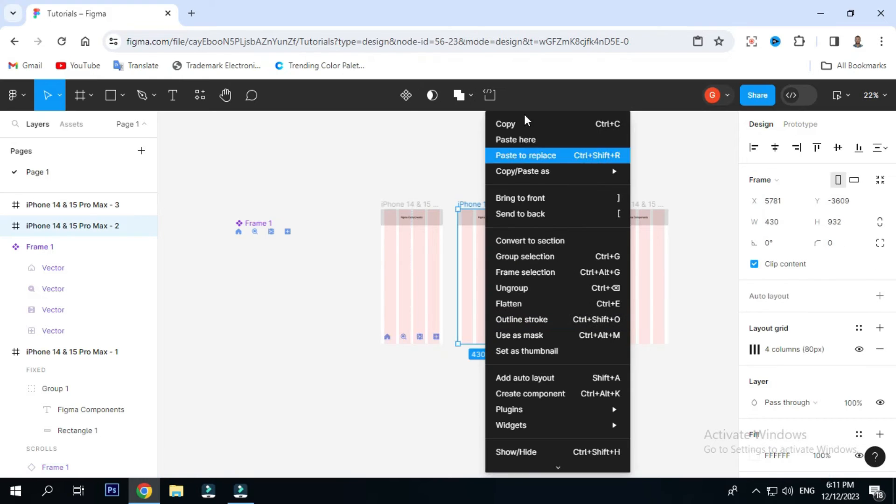
{"action": "left_click", "coordinate": [529, 140]}
{"action": "left_click_drag", "start_coordinate": [505, 332], "coordinate": [479, 338]}
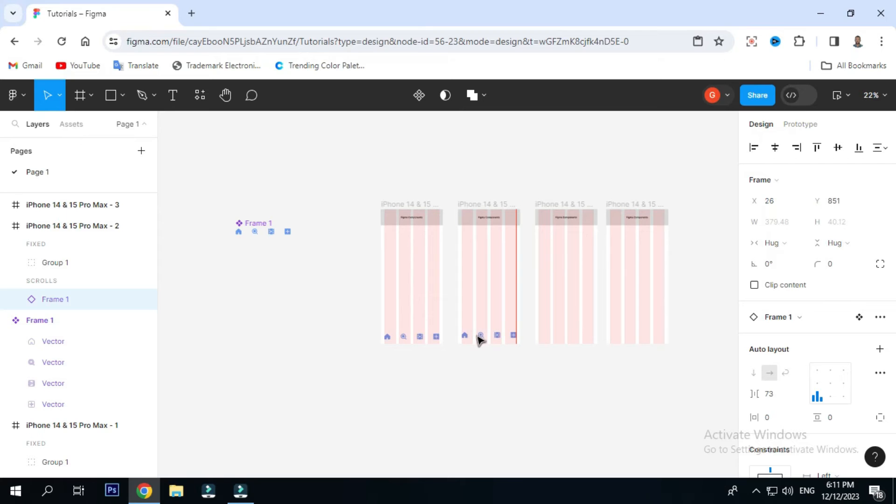
Paste the icon row instance into the third phone screen and align it near the bottom of the column grid.
{"action": "left_click", "coordinate": [562, 318]}
{"action": "right_click", "coordinate": [560, 317]}
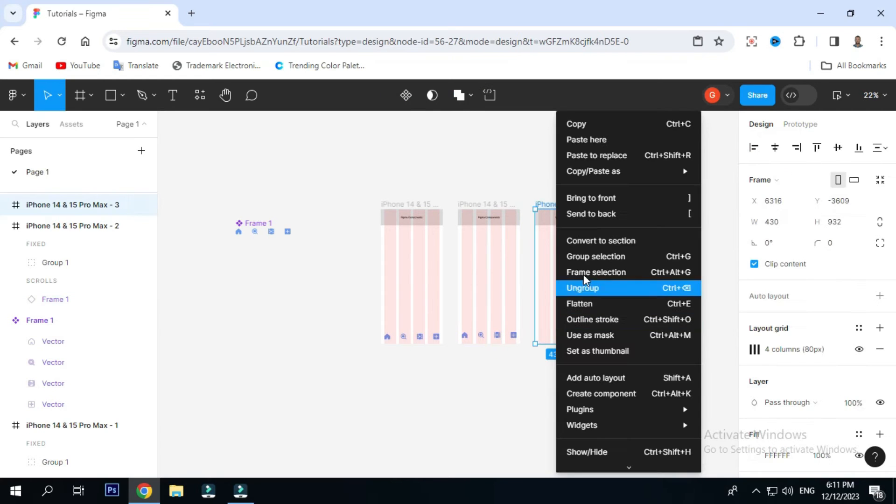
{"action": "left_click", "coordinate": [584, 139]}
{"action": "left_click_drag", "start_coordinate": [588, 320], "coordinate": [567, 337]}
Paste the icon row instance into the fourth phone screen, position it near the bottom, and clear the selection.
{"action": "left_click", "coordinate": [636, 310]}
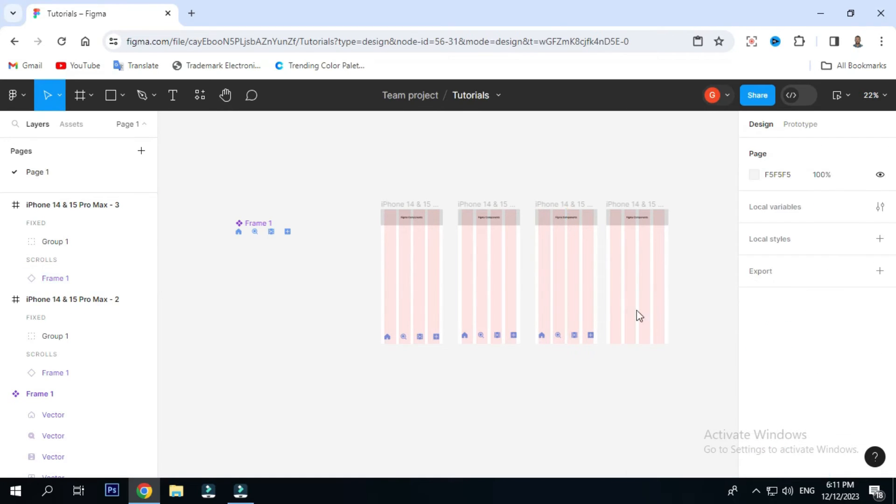
{"action": "right_click", "coordinate": [636, 310]}
{"action": "mouse_move", "coordinate": [662, 175]}
{"action": "left_click", "coordinate": [668, 140]}
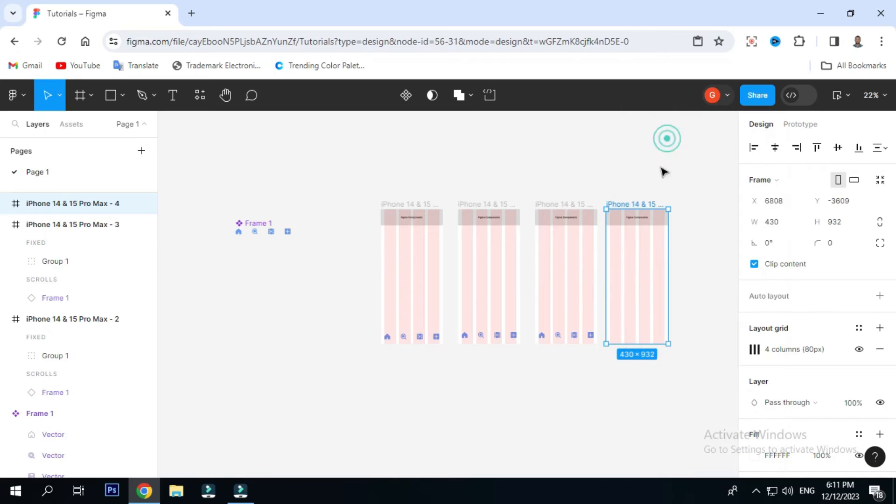
{"action": "left_click_drag", "start_coordinate": [656, 315], "coordinate": [631, 337]}
{"action": "left_click", "coordinate": [544, 390]}
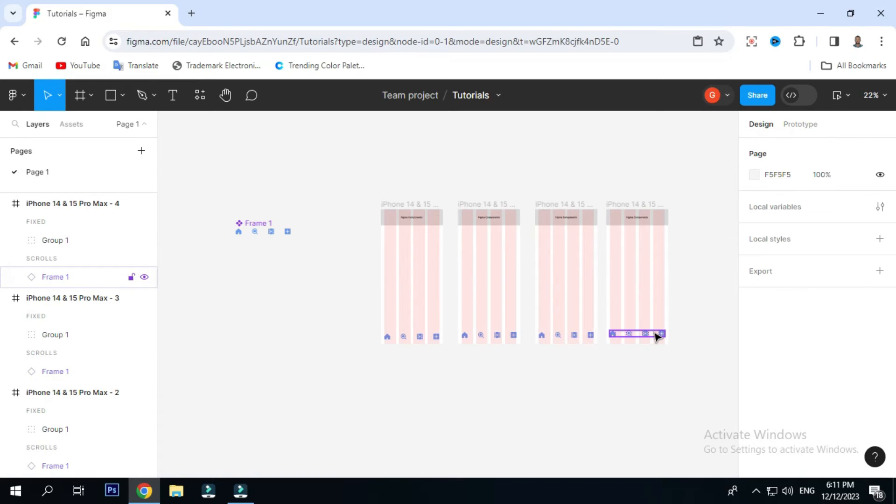
Change the home icon's fill in the main Frame 1 component to a red of about BE462C.
{"action": "left_click", "coordinate": [260, 229]}
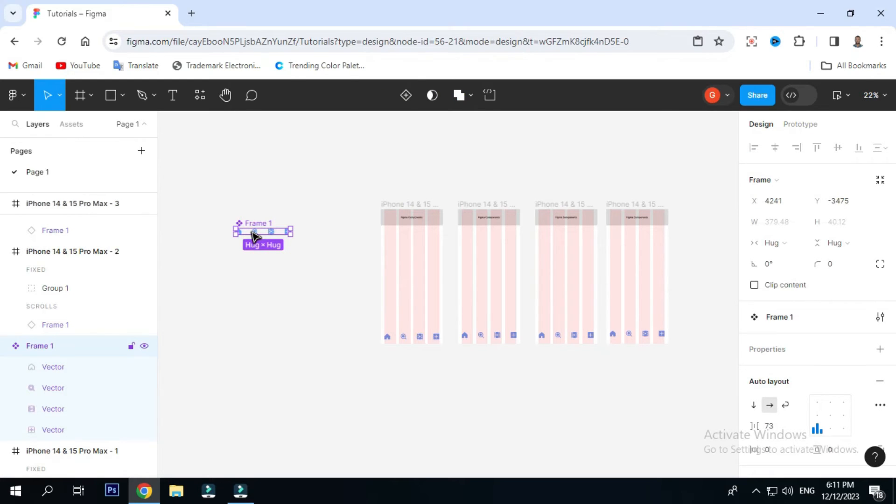
{"action": "scroll", "coordinate": [253, 235], "scroll_direction": "up", "scroll_amount": 10, "text": "ctrl"}
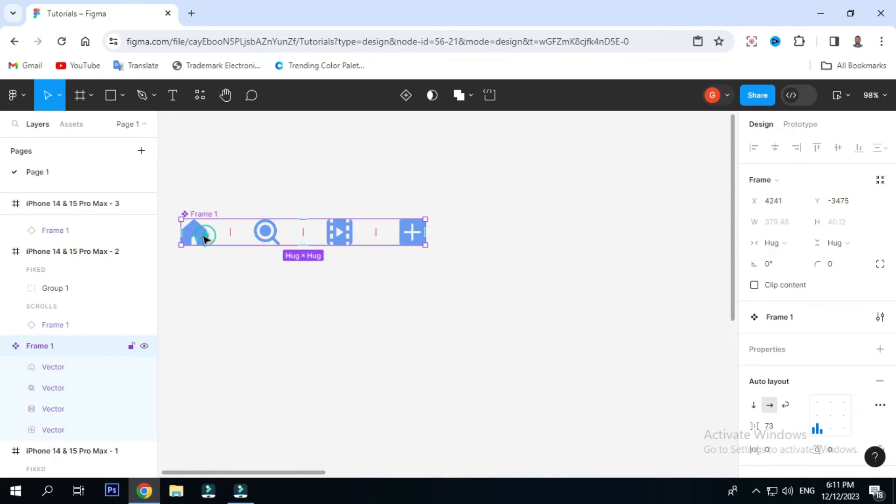
{"action": "left_click", "coordinate": [199, 234]}
{"action": "left_click", "coordinate": [754, 402]}
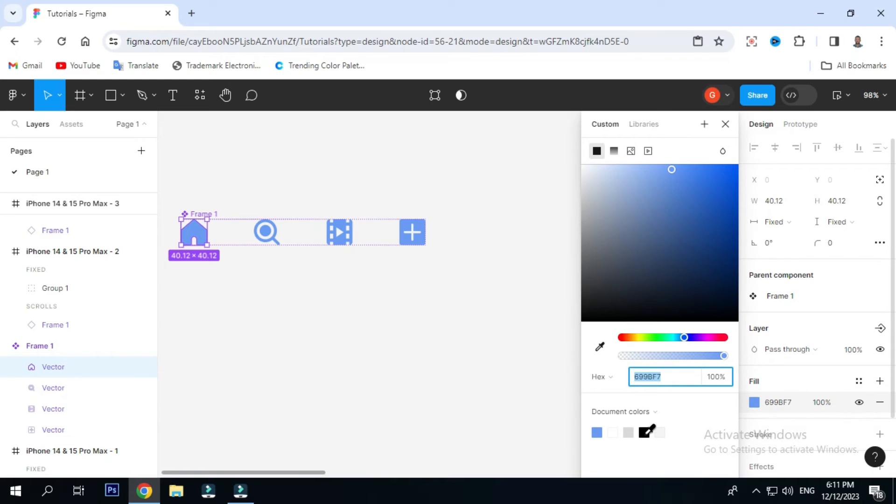
{"action": "left_click", "coordinate": [654, 259]}
{"action": "left_click", "coordinate": [624, 337]}
{"action": "left_click_drag", "start_coordinate": [654, 257], "coordinate": [690, 212]}
{"action": "left_click_drag", "start_coordinate": [701, 242], "coordinate": [702, 204]}
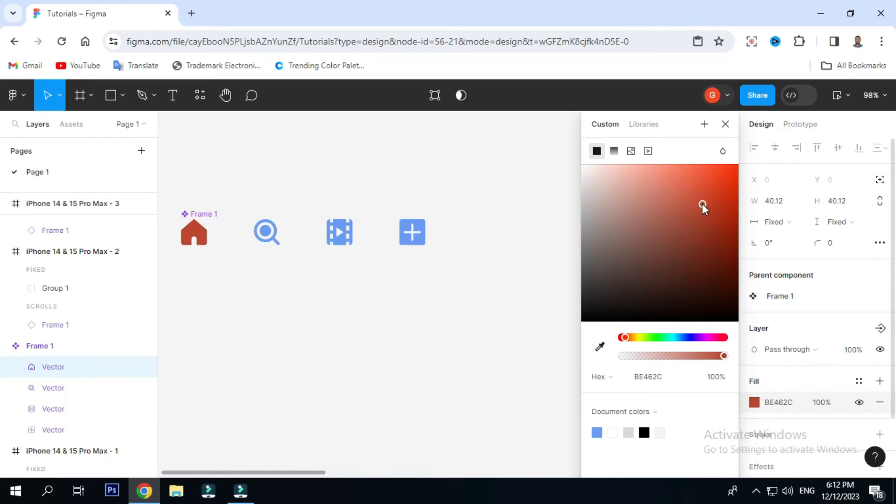
{"action": "left_click", "coordinate": [548, 285]}
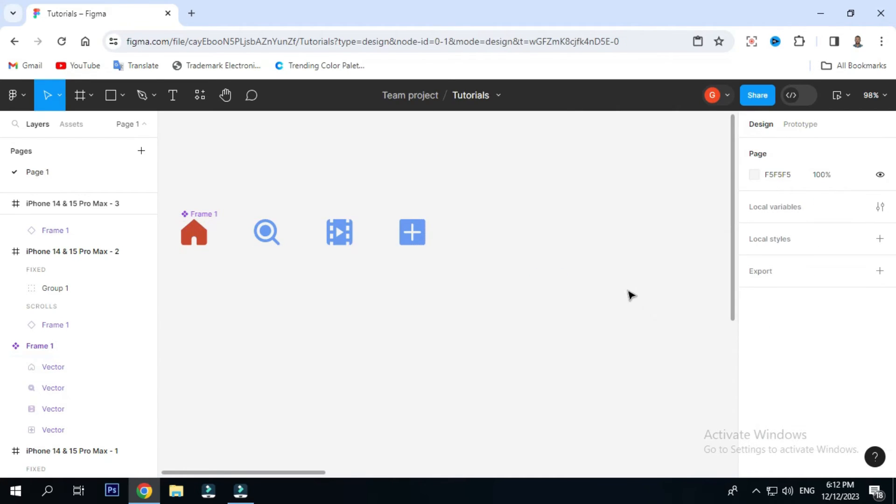
Examine the home icon's color in the icon rows on all four phone screens.
{"action": "scroll", "coordinate": [548, 290], "scroll_direction": "down", "scroll_amount": 6}
{"action": "left_click_drag", "start_coordinate": [544, 274], "coordinate": [474, 244]}
{"action": "scroll", "coordinate": [473, 244], "scroll_direction": "right", "scroll_amount": 10}
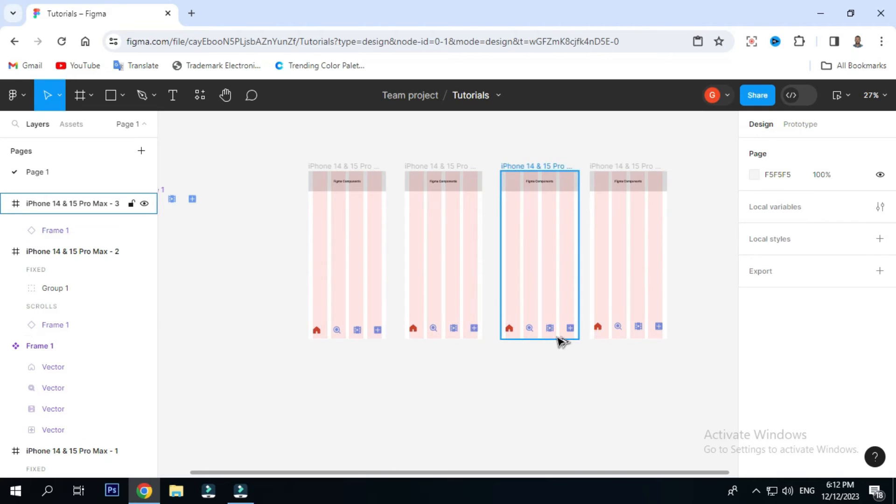
{"action": "scroll", "coordinate": [584, 346], "scroll_direction": "down", "scroll_amount": 5}
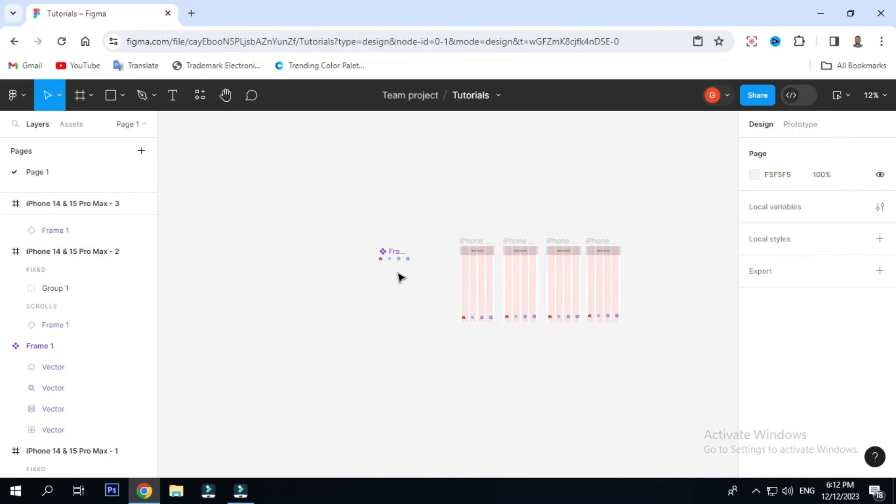
{"action": "scroll", "coordinate": [390, 260], "scroll_direction": "up", "scroll_amount": 4}
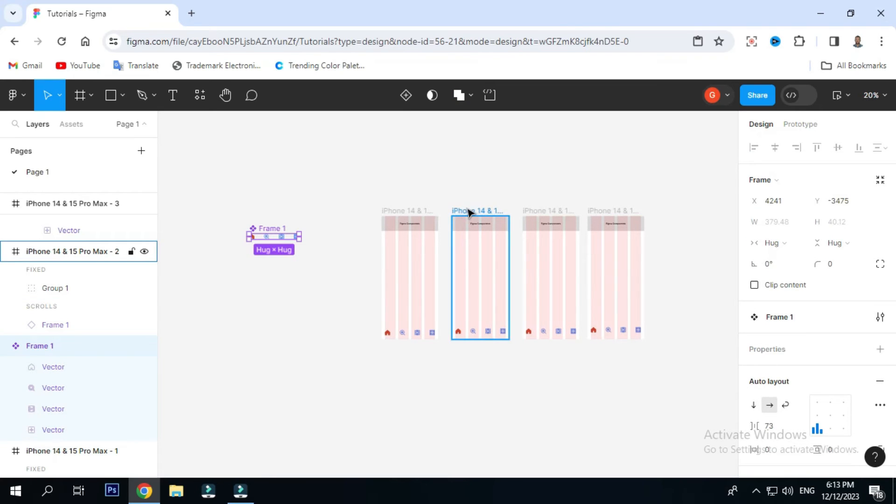
{"action": "left_click", "coordinate": [469, 213]}
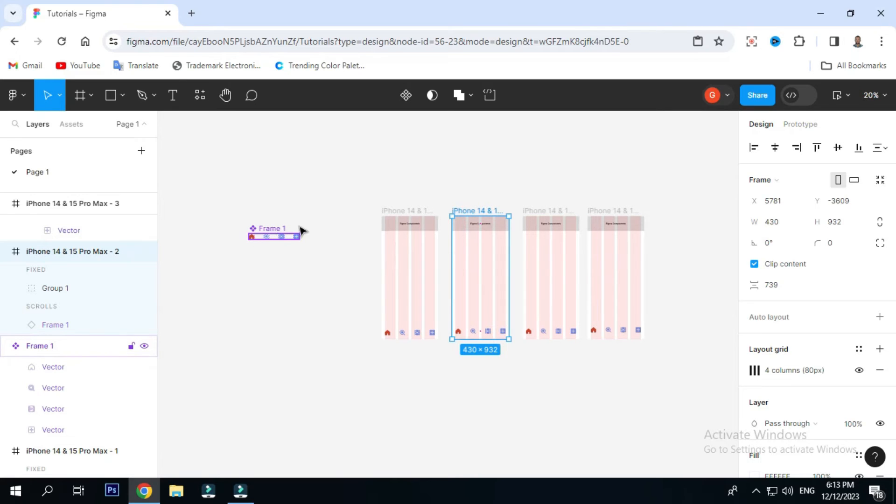
{"action": "left_click", "coordinate": [544, 209]}
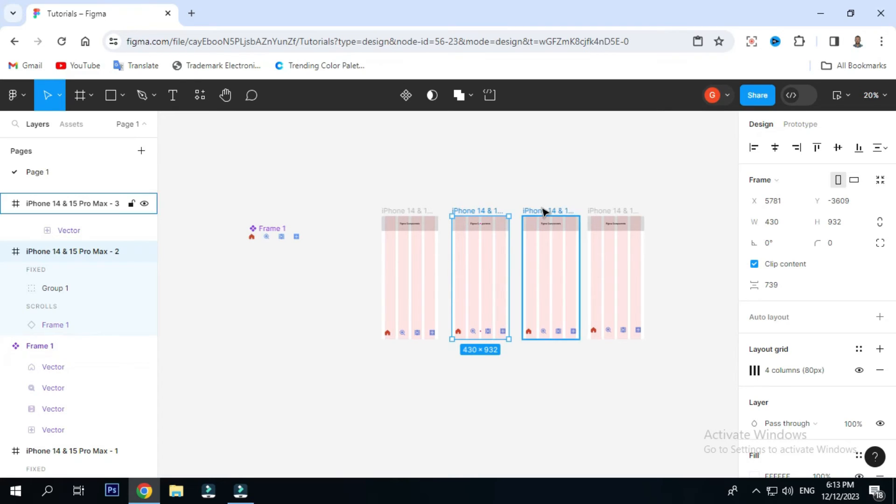
{"action": "left_click", "coordinate": [593, 211]}
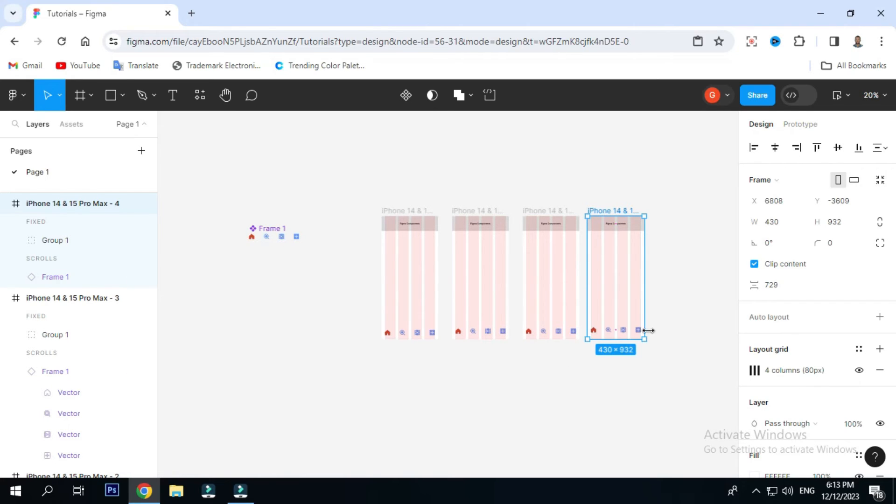
{"action": "left_click", "coordinate": [662, 337]}
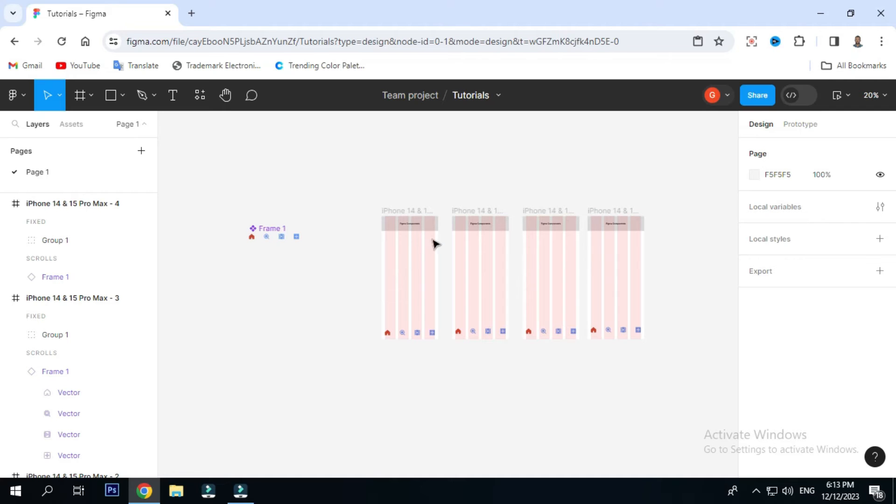
{"action": "left_click_drag", "start_coordinate": [334, 286], "coordinate": [314, 300]}
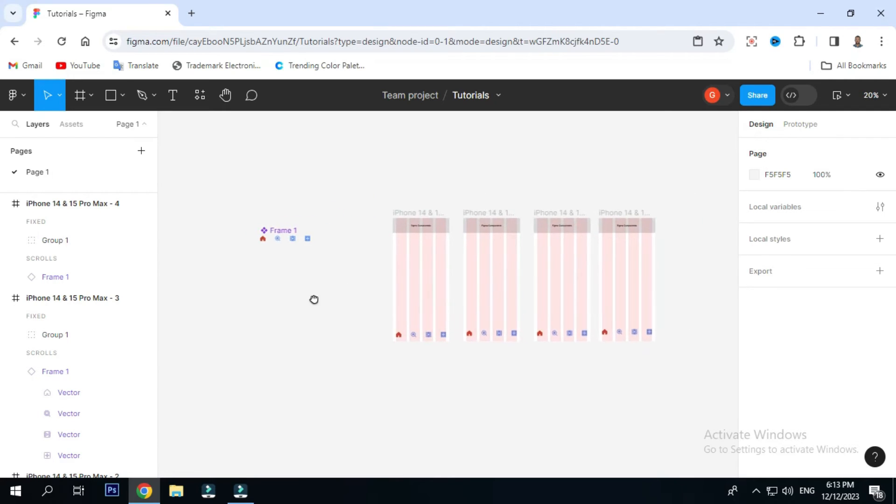
Add a second variant to the main Frame 1 component and name its Property 1 value Search.
{"action": "left_click", "coordinate": [265, 234]}
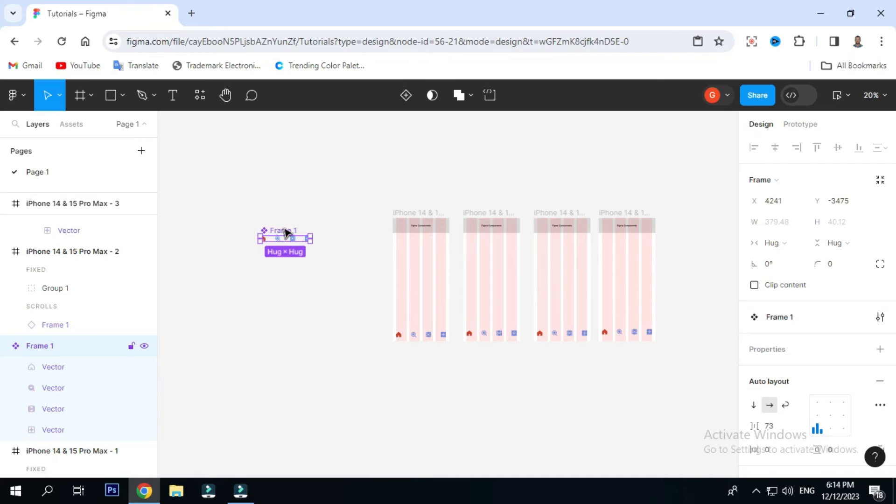
{"action": "left_click", "coordinate": [404, 94]}
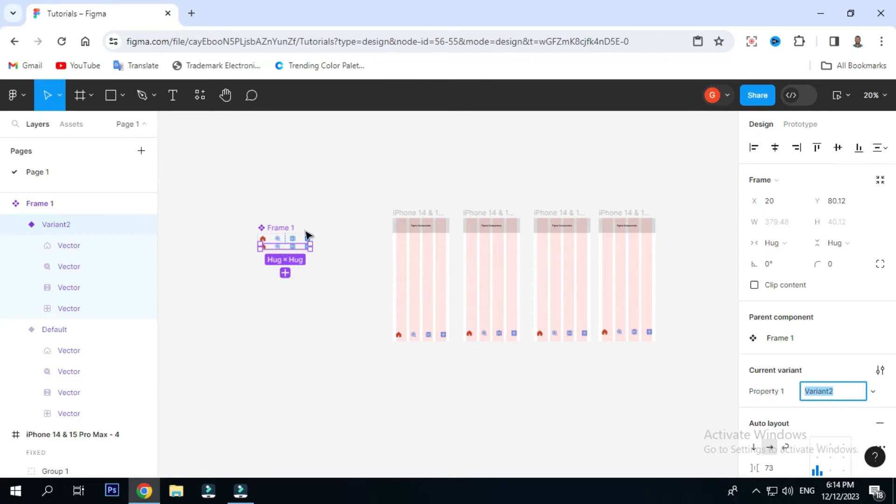
{"action": "left_click", "coordinate": [840, 391]}
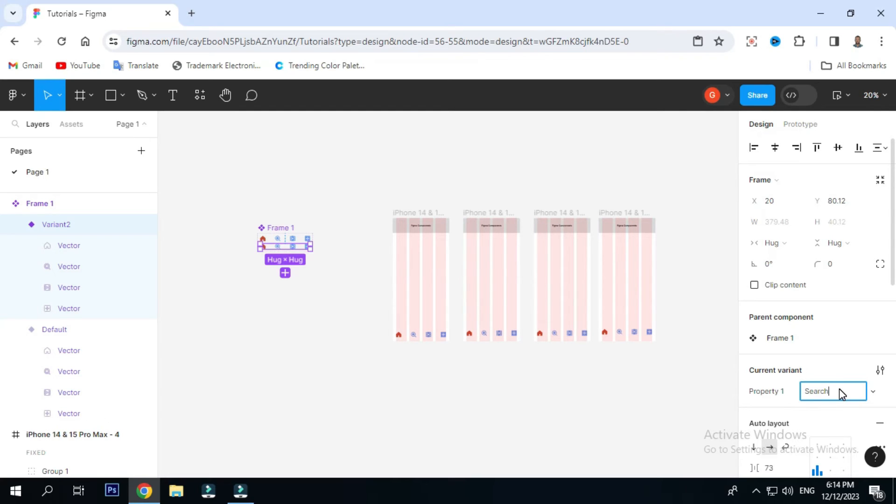
{"action": "key", "text": "Return"}
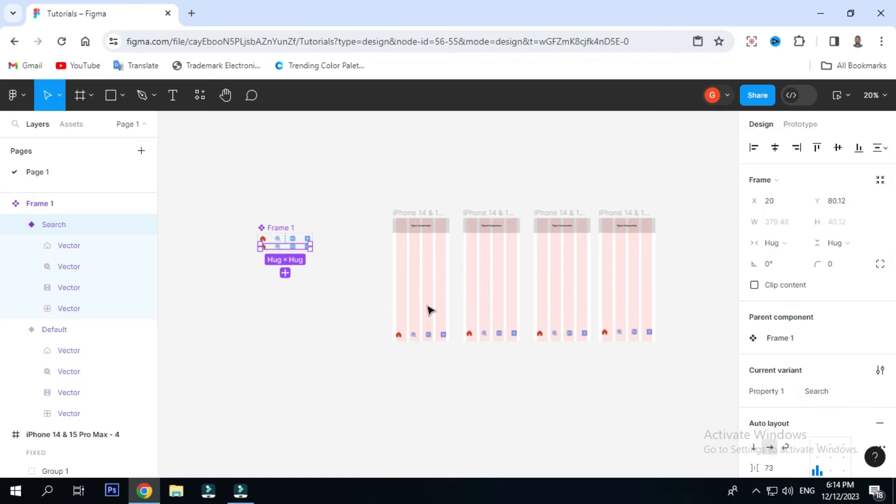
Rename the Default variant in the first row of the Frame 1 component set as Home.
{"action": "left_click", "coordinate": [286, 239]}
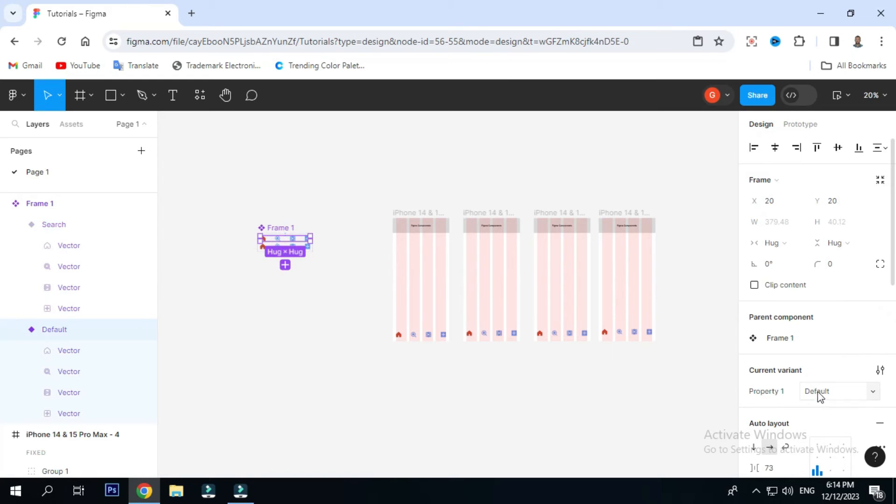
{"action": "left_click", "coordinate": [830, 394]}
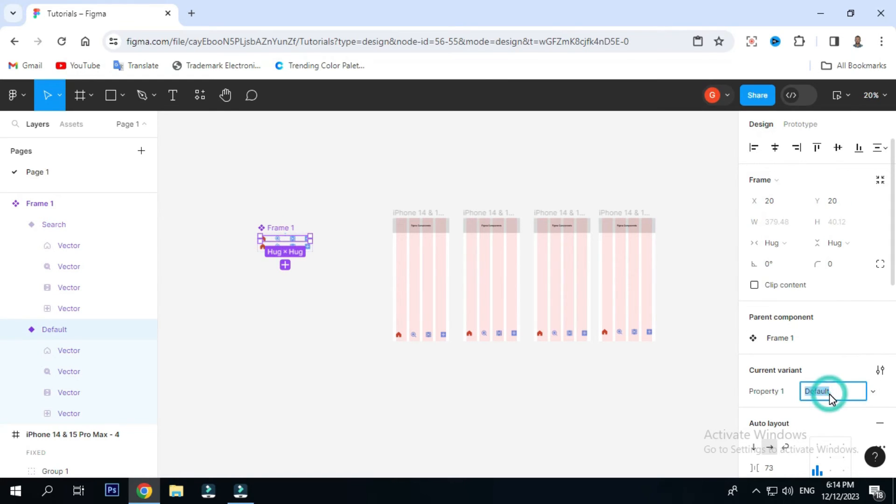
{"action": "type", "text": "Home"}
{"action": "key", "text": "Return"}
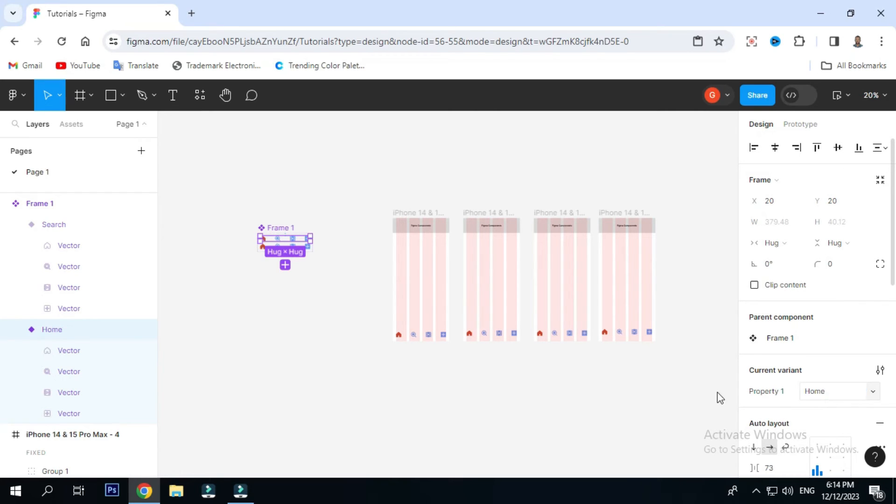
Add a third variant to the Frame 1 component set and name its Property 1 value Video.
{"action": "left_click", "coordinate": [269, 228]}
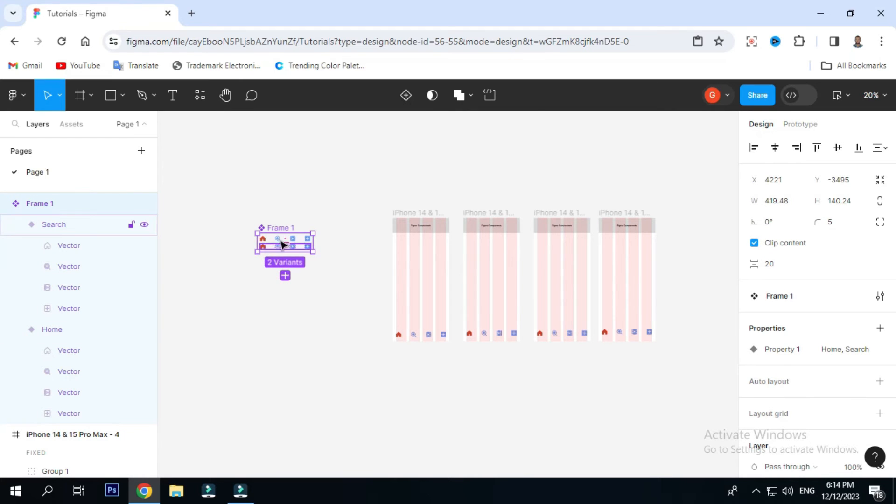
{"action": "left_click", "coordinate": [406, 95]}
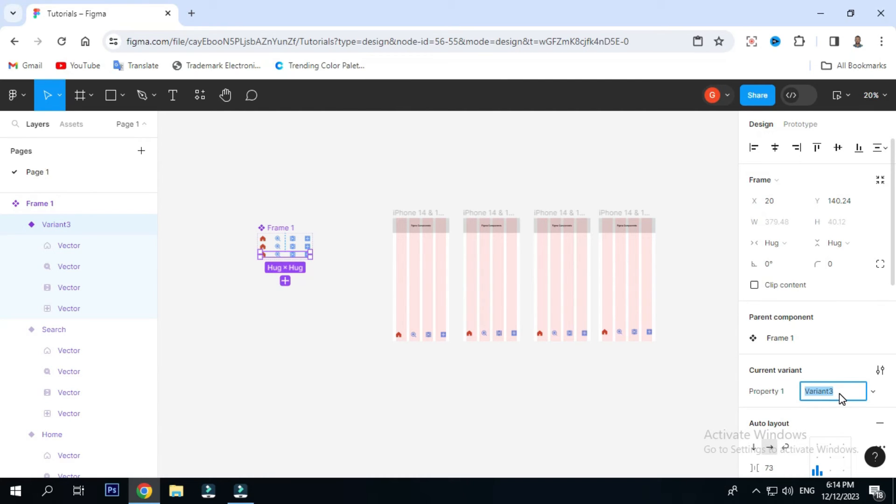
{"action": "type", "text": "Video"}
{"action": "key", "text": "Return"}
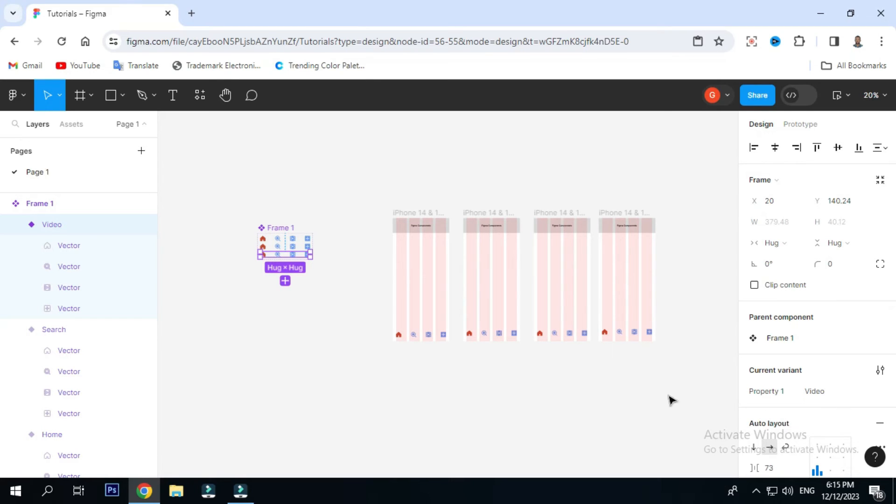
Add a fourth variant to the Frame 1 component set and name its Property 1 value plus.
{"action": "left_click", "coordinate": [280, 229]}
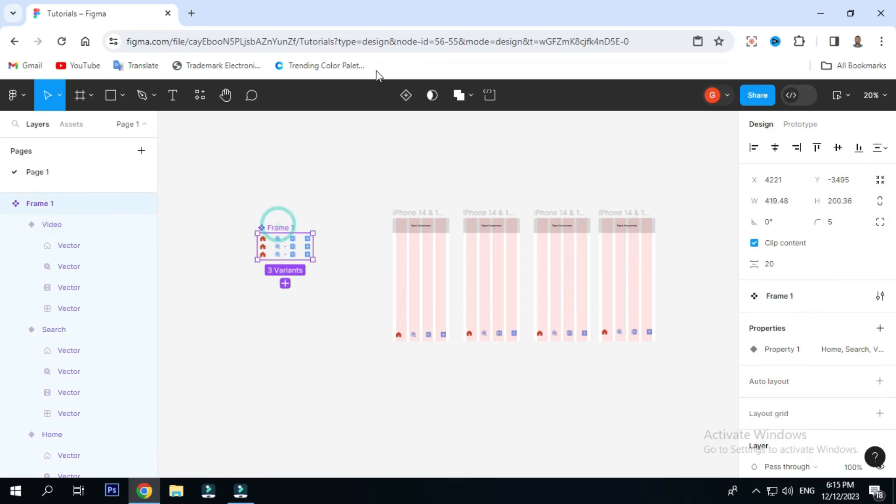
{"action": "left_click", "coordinate": [406, 95]}
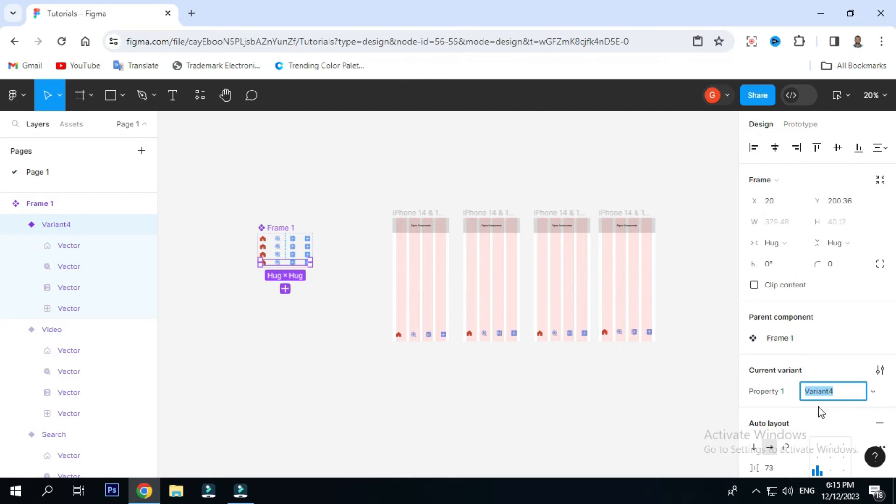
{"action": "type", "text": "plus"}
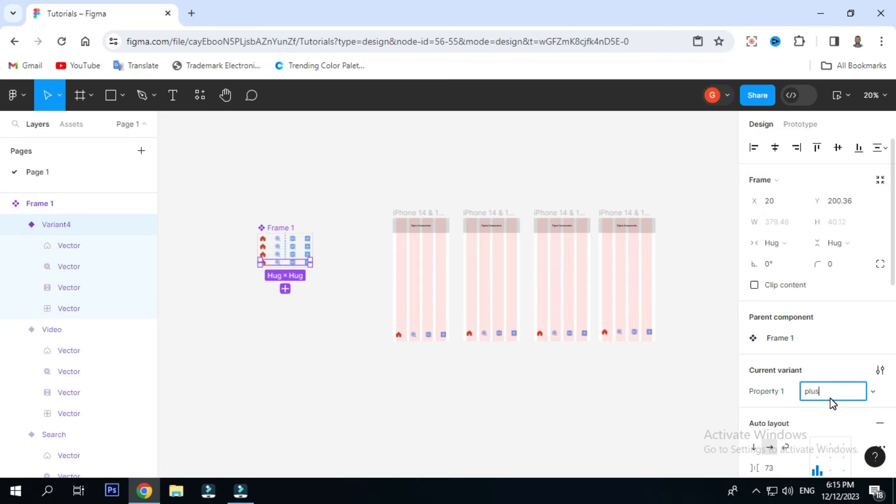
{"action": "key", "text": "Return"}
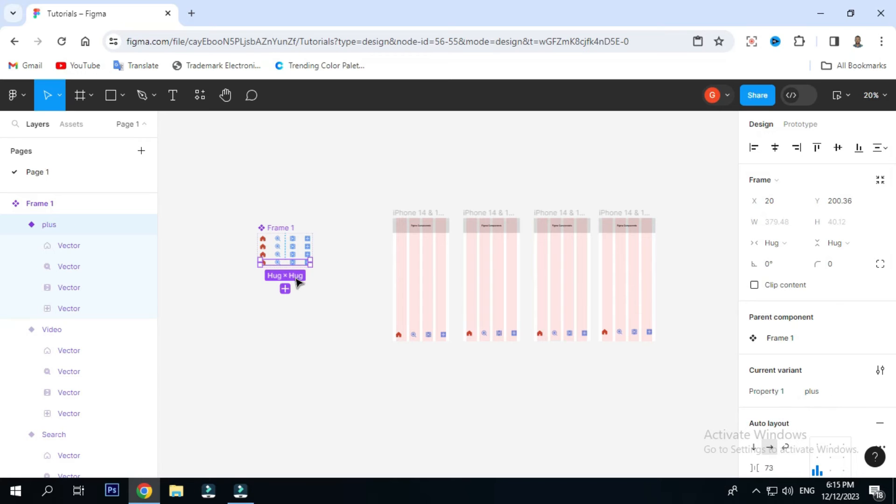
Change the home icon's fill in the Search variant to the blue document color 699BF7.
{"action": "scroll", "coordinate": [259, 248], "scroll_direction": "up", "scroll_amount": 5}
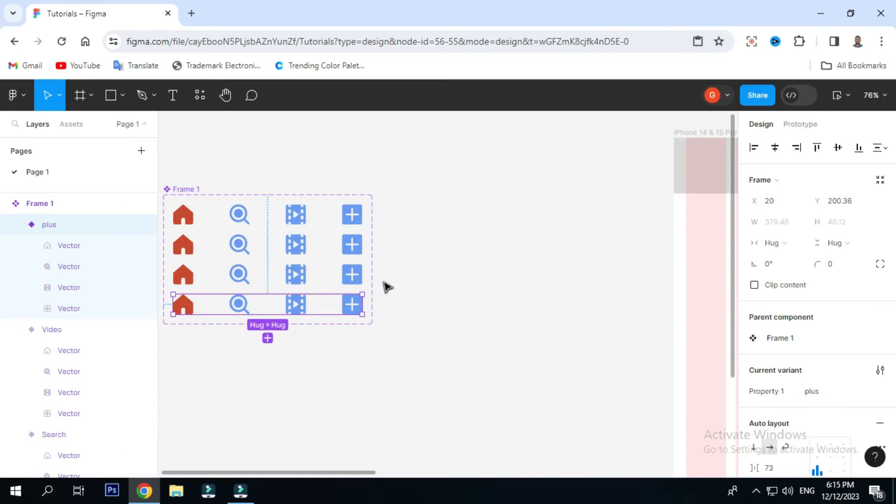
{"action": "scroll", "coordinate": [260, 266], "scroll_direction": "up", "scroll_amount": 2}
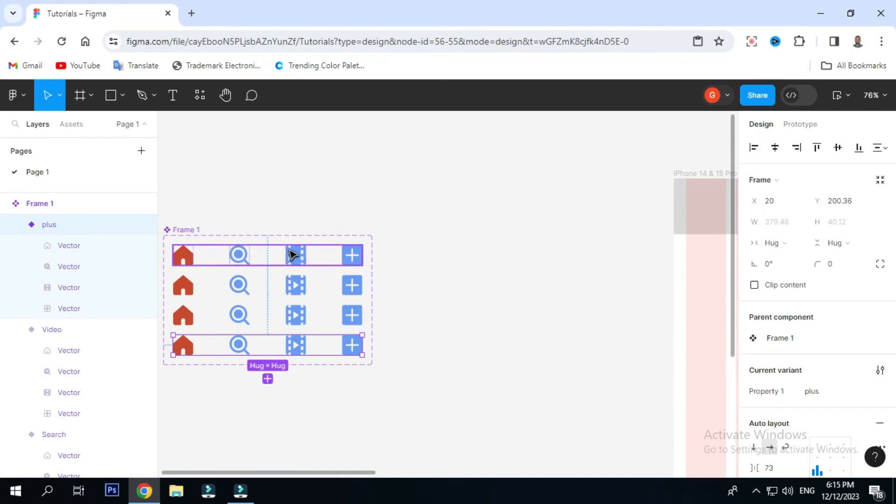
{"action": "left_click_drag", "start_coordinate": [402, 298], "coordinate": [425, 284]}
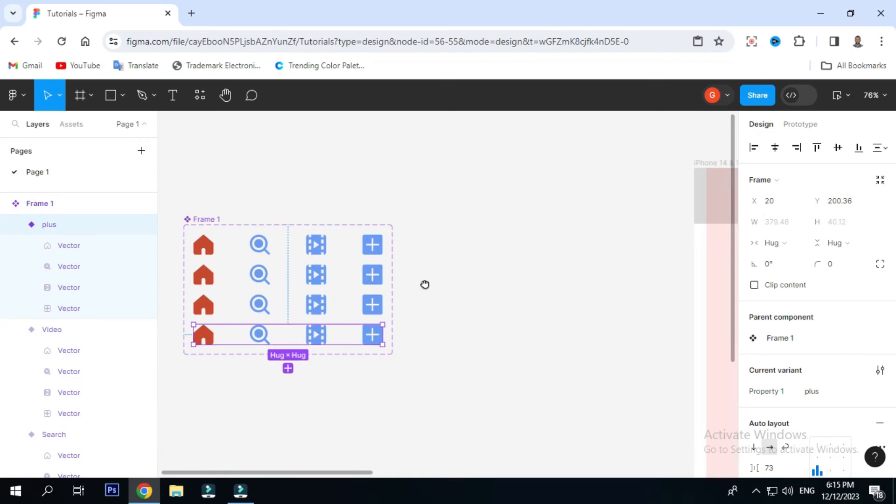
{"action": "scroll", "coordinate": [425, 284], "scroll_direction": "down", "scroll_amount": 5}
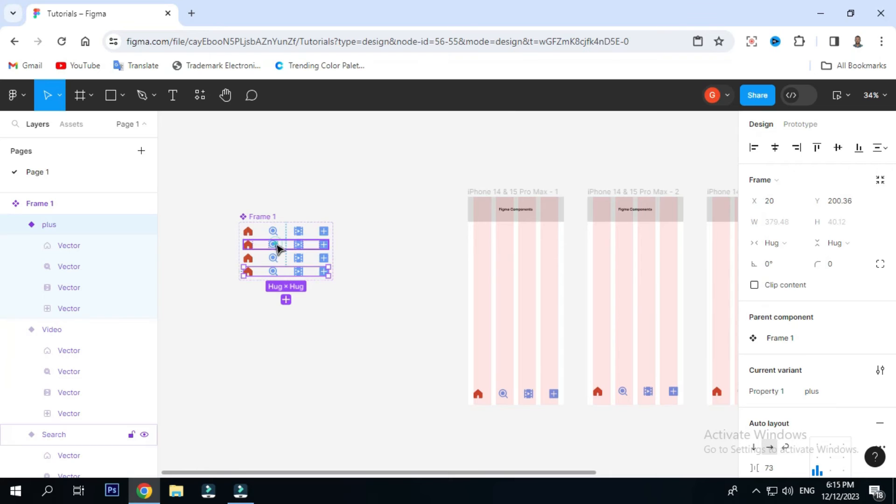
{"action": "left_click", "coordinate": [278, 248]}
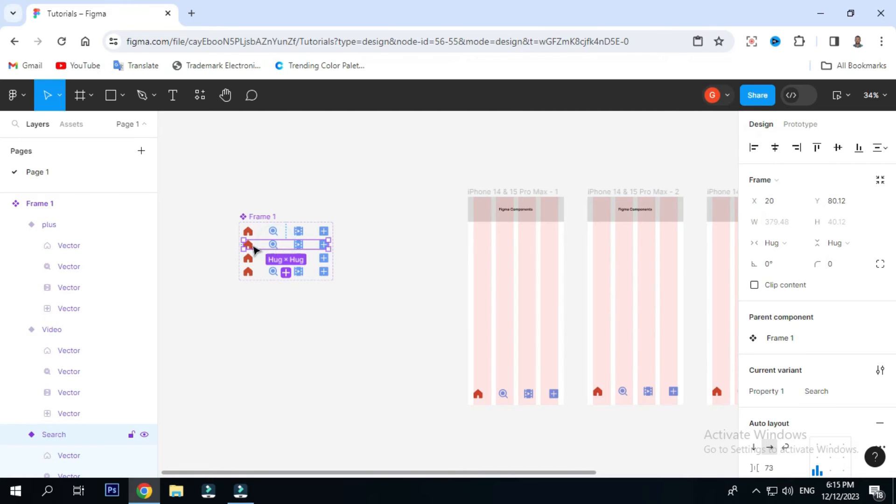
{"action": "left_click", "coordinate": [251, 245]}
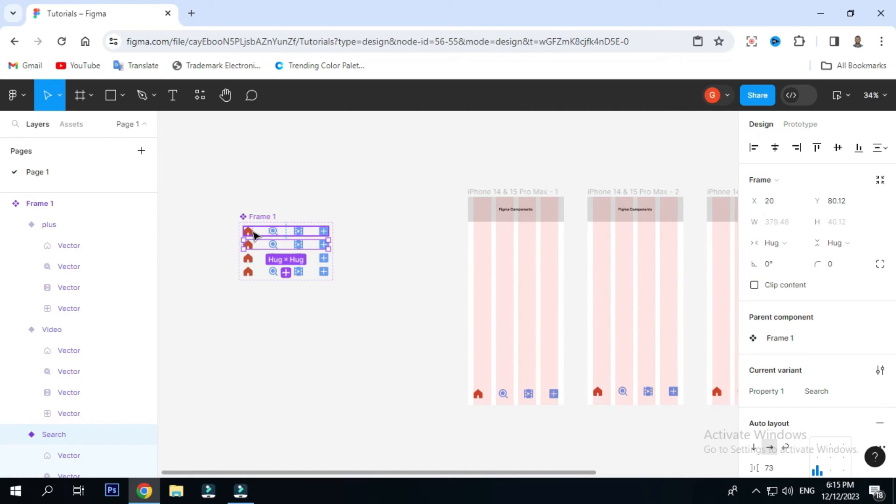
{"action": "left_click", "coordinate": [258, 232]}
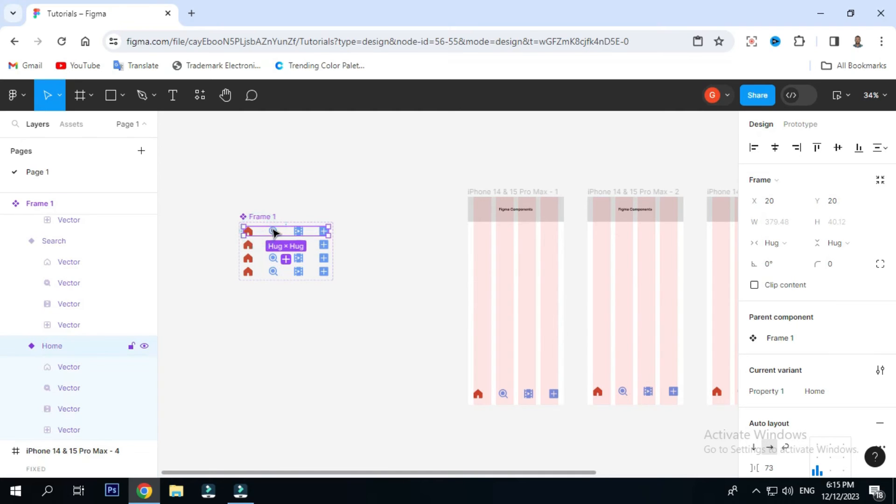
{"action": "left_click", "coordinate": [251, 246]}
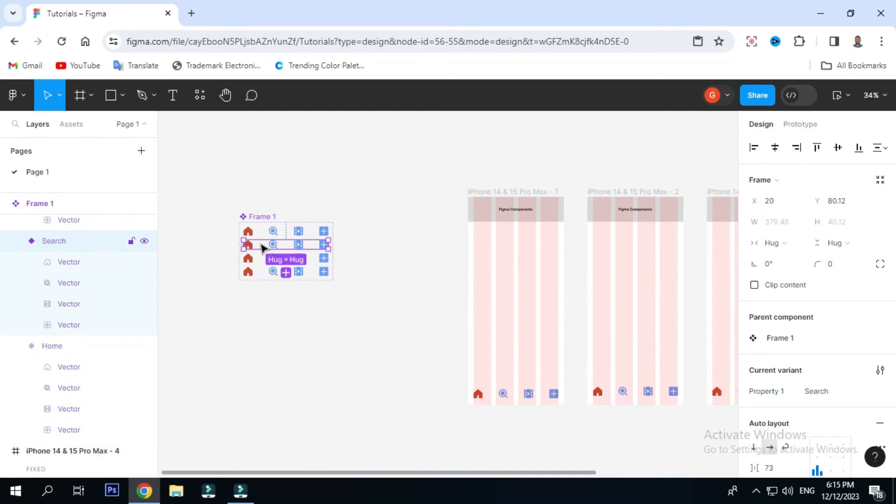
{"action": "left_click", "coordinate": [249, 244]}
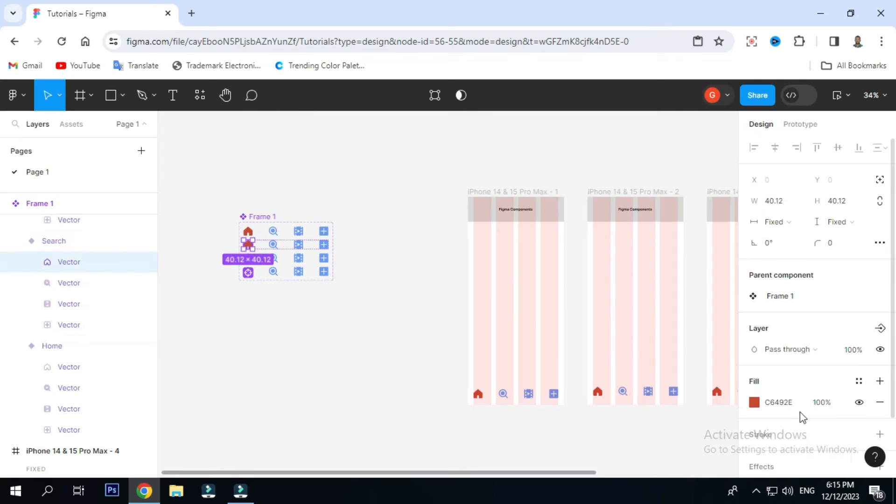
{"action": "left_click", "coordinate": [754, 402]}
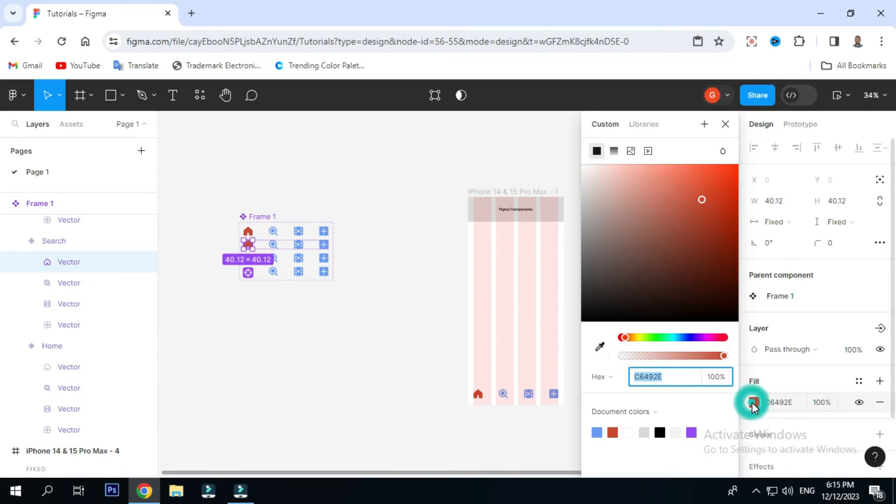
{"action": "left_click", "coordinate": [597, 432]}
Change the magnifier icon's fill in the Search variant to the red document color C6492E and clear the selection.
{"action": "left_click", "coordinate": [274, 244]}
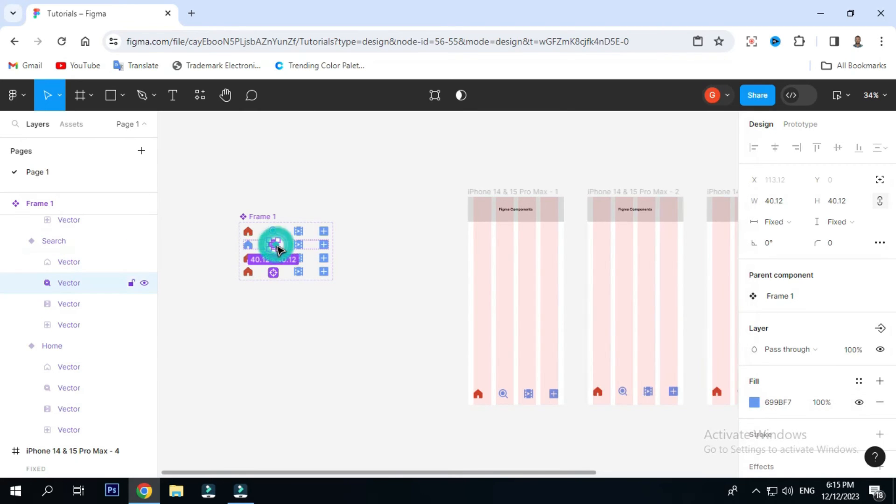
{"action": "left_click", "coordinate": [754, 403]}
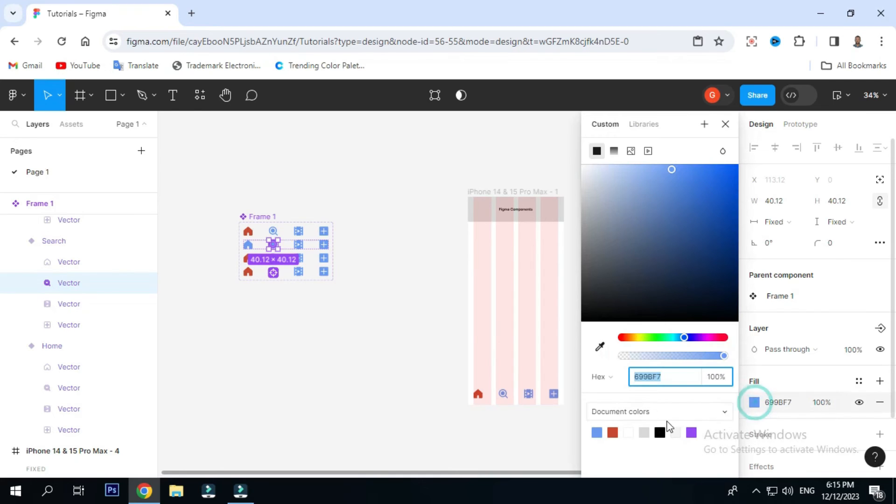
{"action": "left_click", "coordinate": [614, 432]}
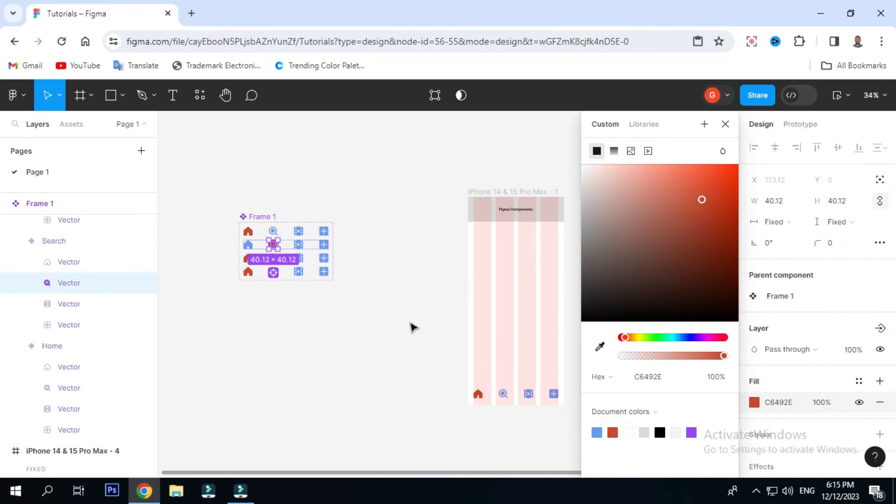
{"action": "left_click", "coordinate": [355, 321]}
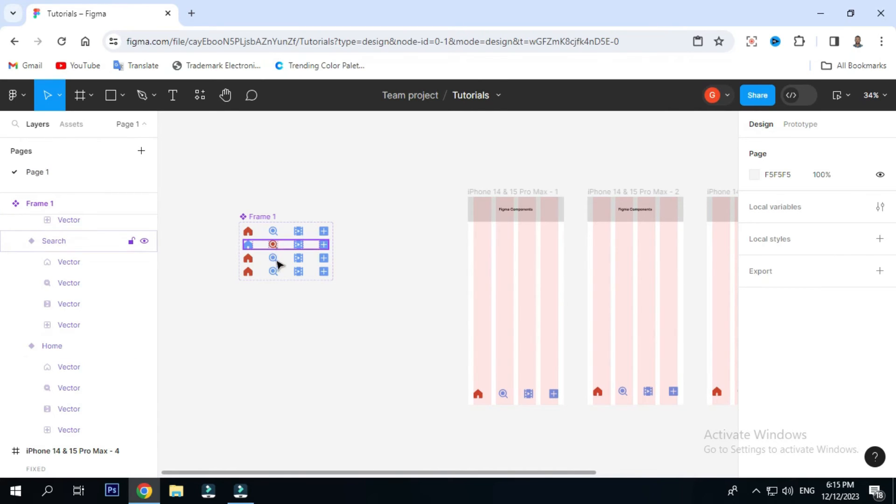
Change the home icon's fill in the Video variant to the blue document color 699BF7.
{"action": "left_click", "coordinate": [274, 263]}
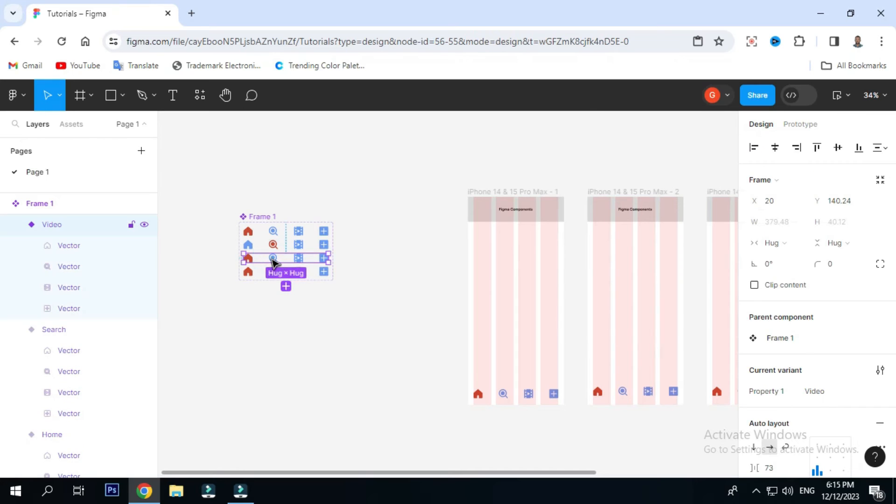
{"action": "scroll", "coordinate": [746, 390], "scroll_direction": "down", "scroll_amount": 1}
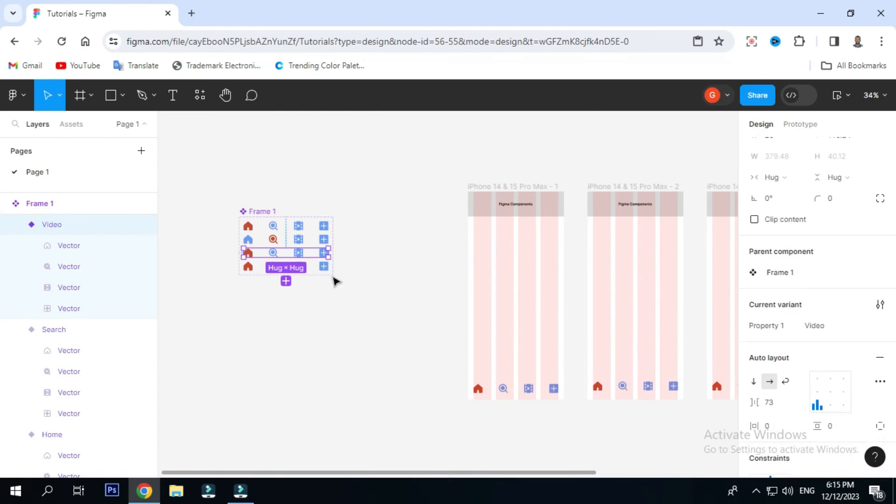
{"action": "left_click", "coordinate": [250, 253]}
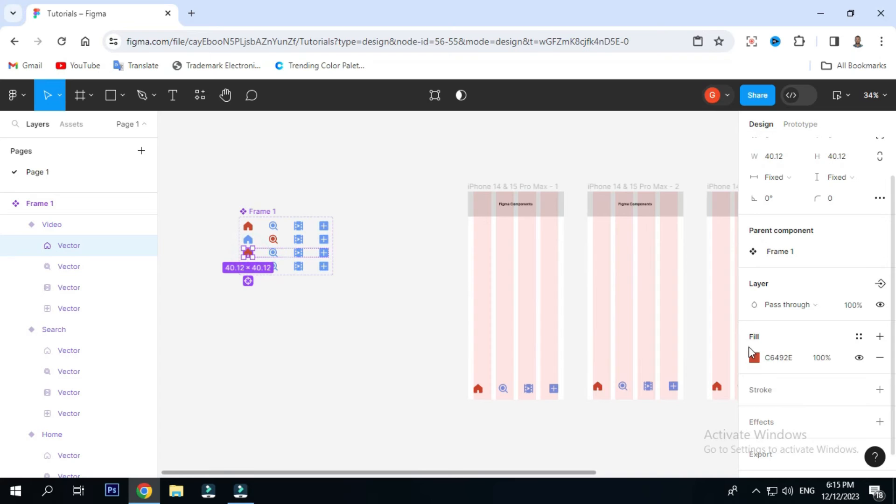
{"action": "left_click", "coordinate": [753, 357]}
{"action": "left_click", "coordinate": [597, 433]}
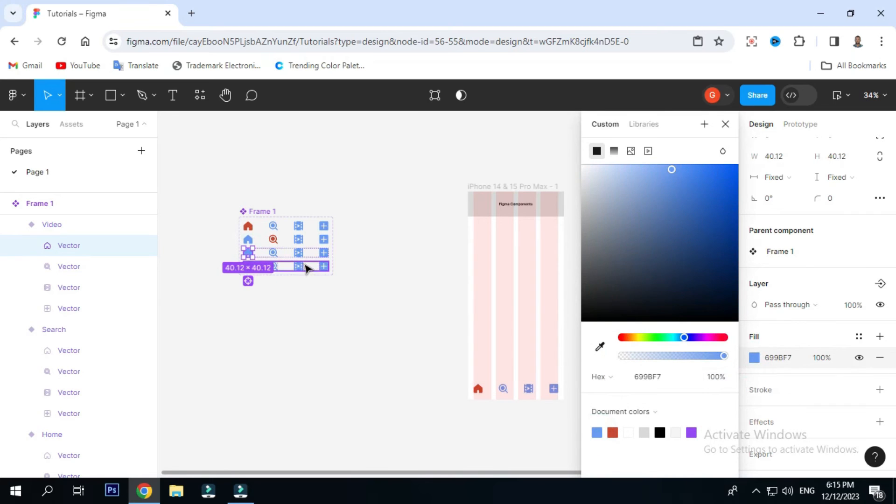
Change the video icon's fill in the Video variant to the red document color C6492E.
{"action": "left_click", "coordinate": [299, 253]}
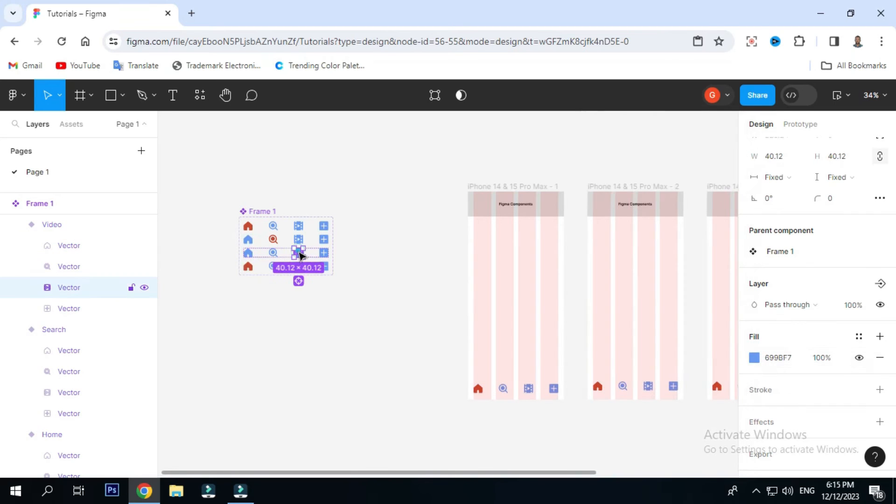
{"action": "left_click", "coordinate": [755, 357]}
{"action": "left_click", "coordinate": [613, 433]}
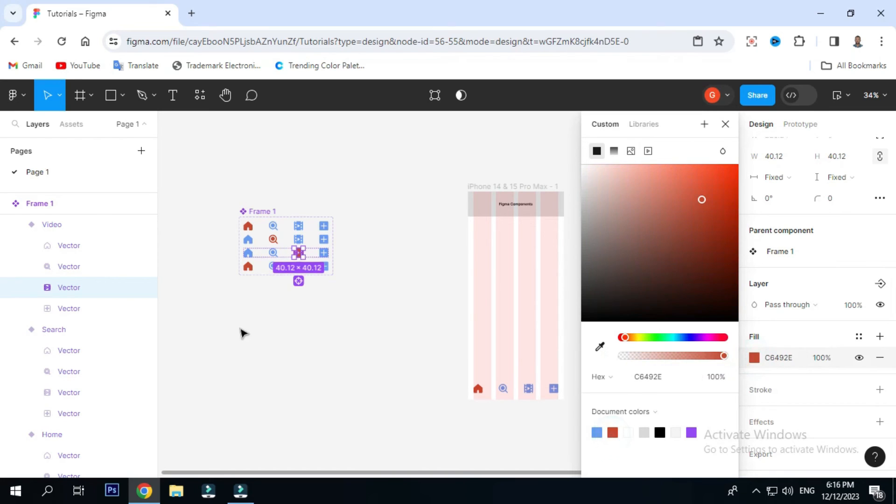
Change the home icon's fill in the plus variant to the blue document color 699BF7.
{"action": "left_click", "coordinate": [248, 266]}
{"action": "left_click", "coordinate": [248, 266]}
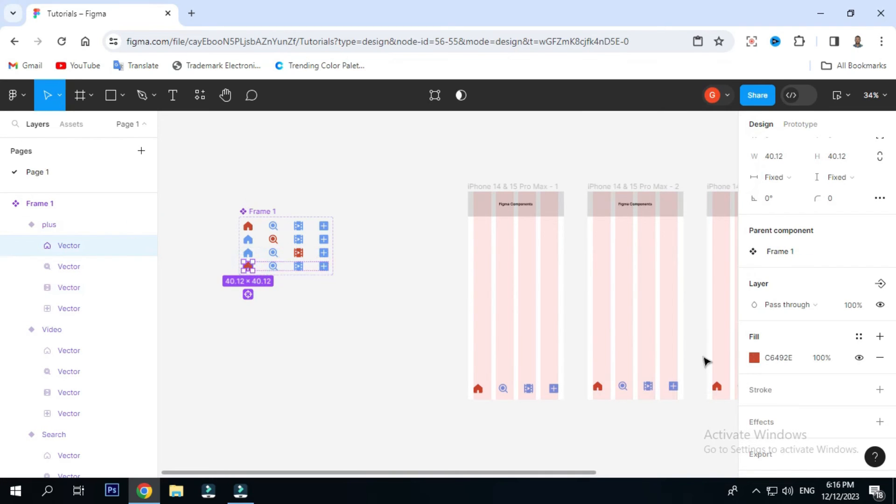
{"action": "left_click", "coordinate": [755, 358]}
{"action": "left_click", "coordinate": [597, 433]}
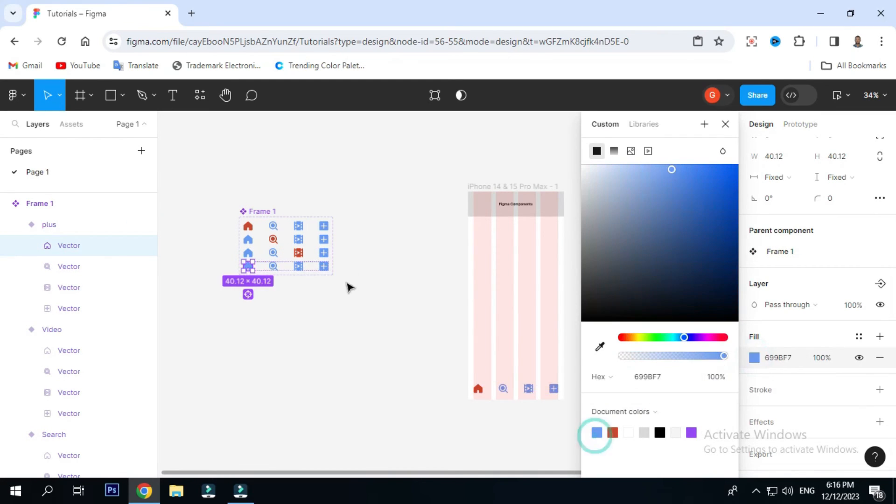
Change the plus icon's fill in the plus variant to the red document color C6492E and clear the selection.
{"action": "left_click", "coordinate": [324, 266]}
{"action": "left_click", "coordinate": [756, 359]}
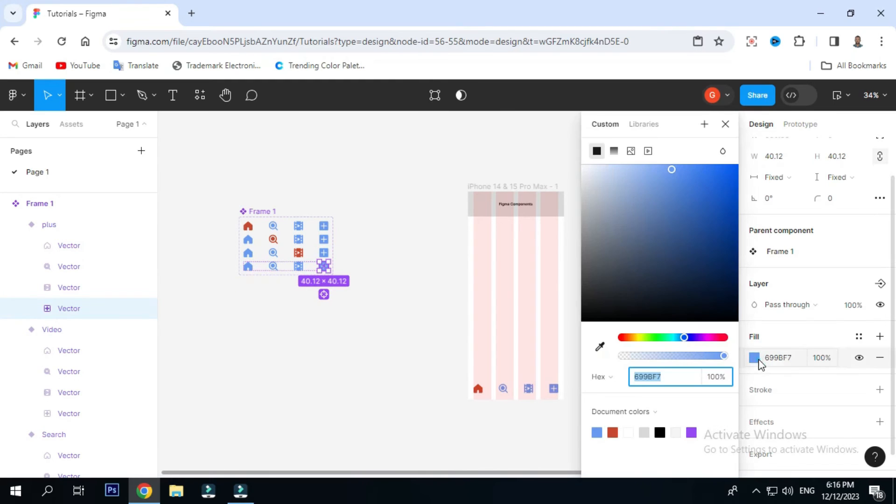
{"action": "left_click", "coordinate": [613, 432]}
{"action": "left_click", "coordinate": [260, 212]}
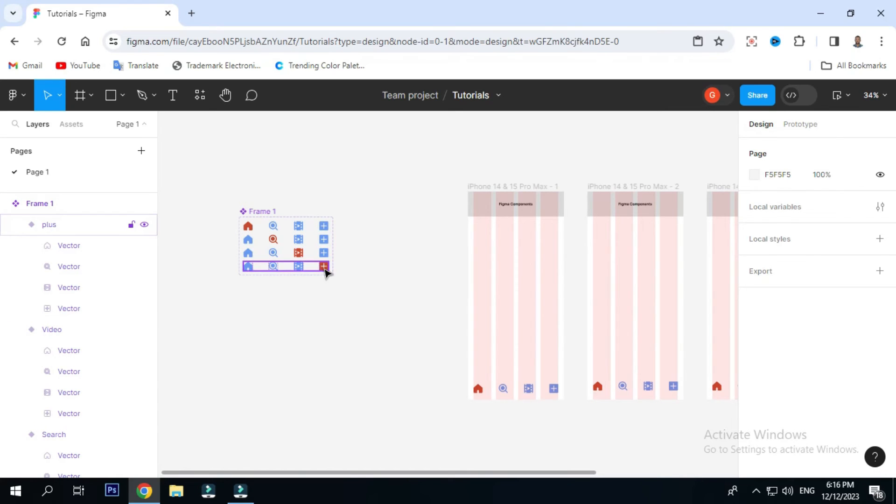
Change the background fill of the iPhone 14 & 15 Pro Max - 1 frame to a light red.
{"action": "left_click_drag", "start_coordinate": [350, 278], "coordinate": [310, 261]}
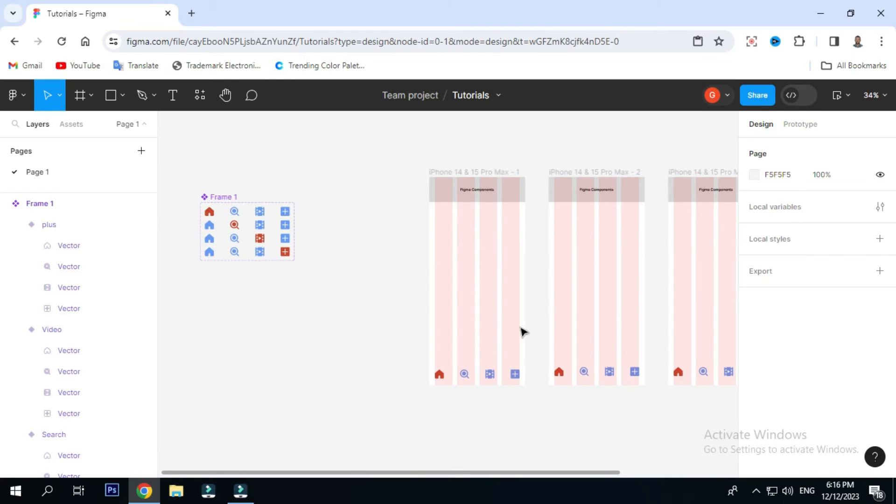
{"action": "left_click", "coordinate": [215, 200]}
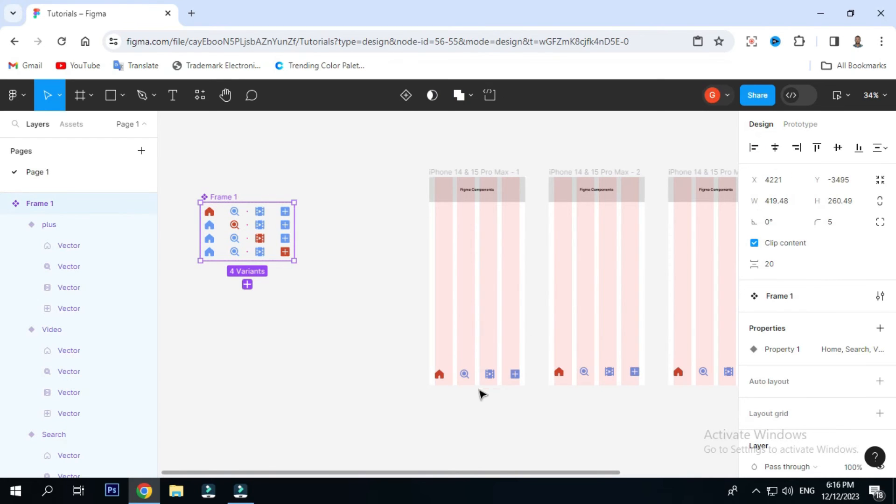
{"action": "key", "text": "alt"}
{"action": "scroll", "coordinate": [683, 373], "scroll_direction": "down", "scroll_amount": 3}
{"action": "left_click_drag", "start_coordinate": [682, 372], "coordinate": [517, 353]}
{"action": "left_click", "coordinate": [466, 286]}
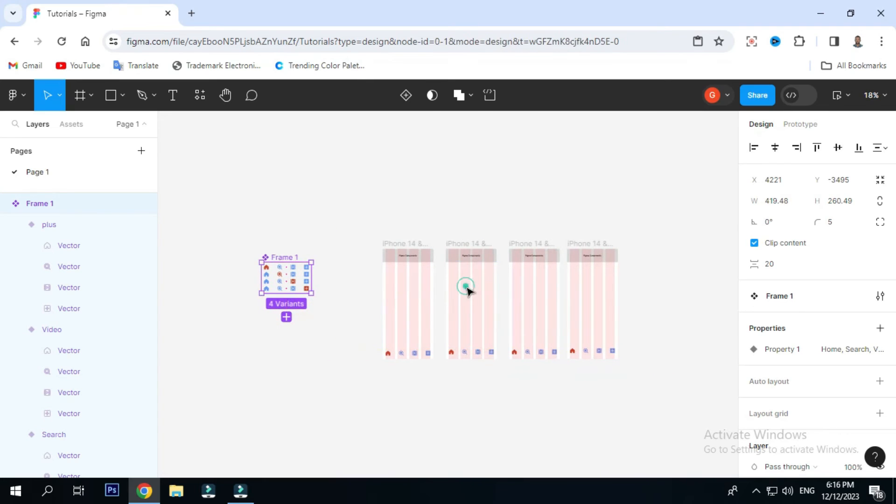
{"action": "left_click", "coordinate": [411, 246]}
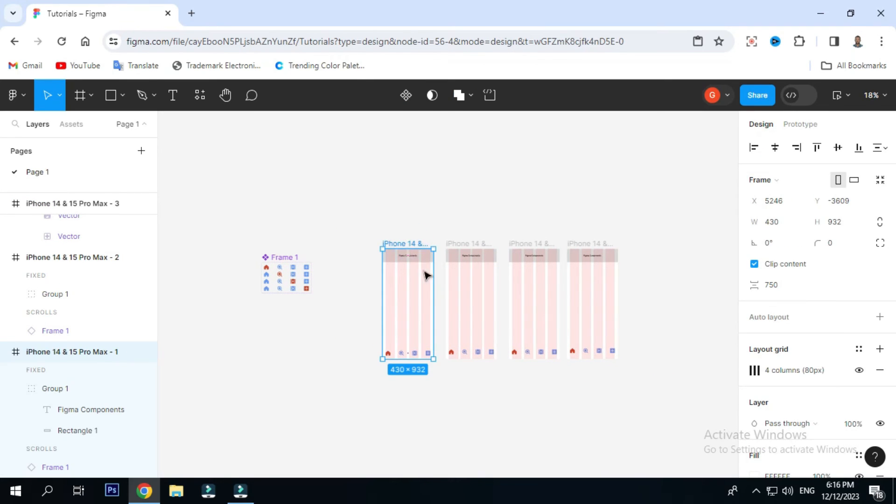
{"action": "left_click", "coordinate": [417, 300]}
{"action": "left_click", "coordinate": [413, 244]}
{"action": "scroll", "coordinate": [860, 395], "scroll_direction": "down", "scroll_amount": 5}
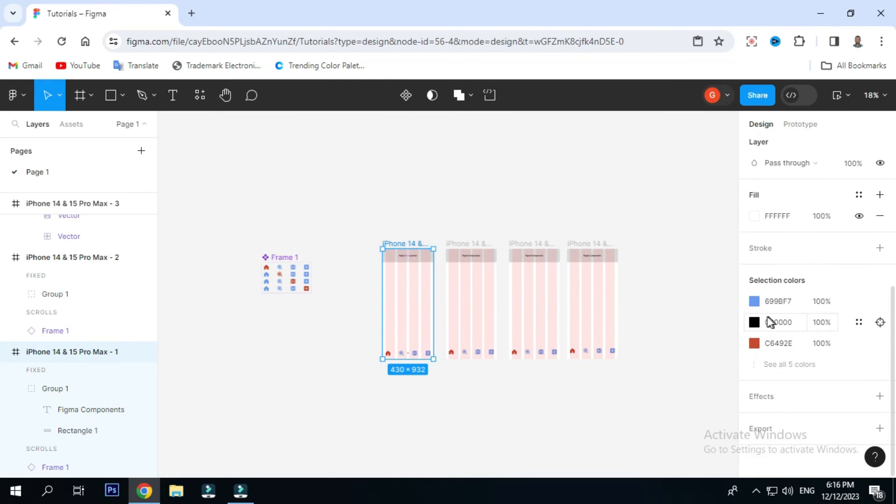
{"action": "scroll", "coordinate": [813, 256], "scroll_direction": "up", "scroll_amount": 3}
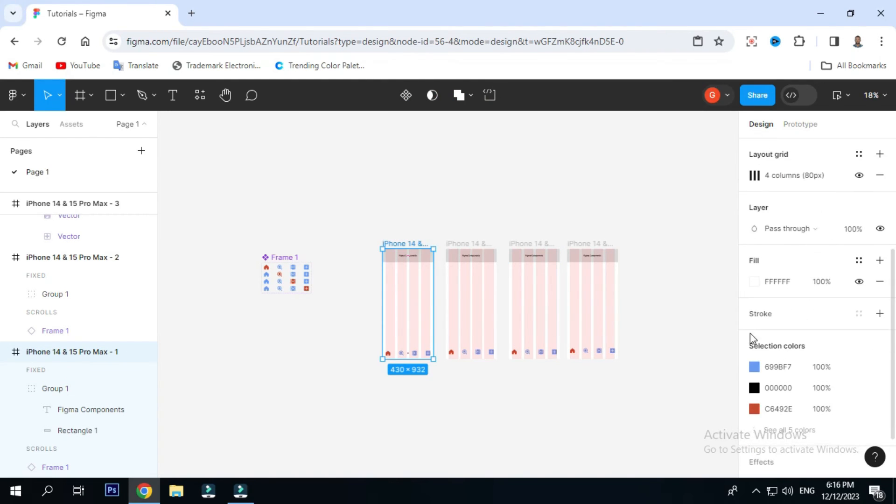
{"action": "left_click", "coordinate": [754, 280]}
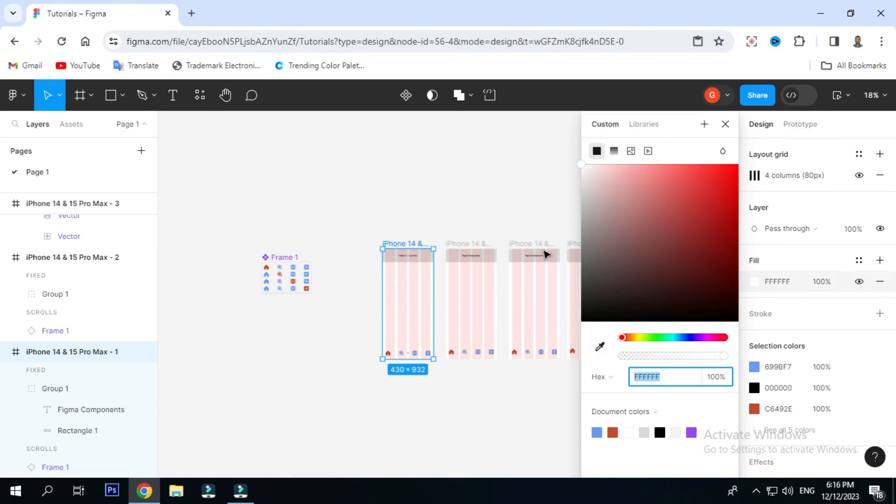
{"action": "left_click", "coordinate": [648, 255]}
{"action": "left_click_drag", "start_coordinate": [648, 256], "coordinate": [622, 176]}
Change the background fill of the iPhone 14 & 15 Pro Max - 2 frame to the mint green 97E1D4.
{"action": "left_click", "coordinate": [469, 243]}
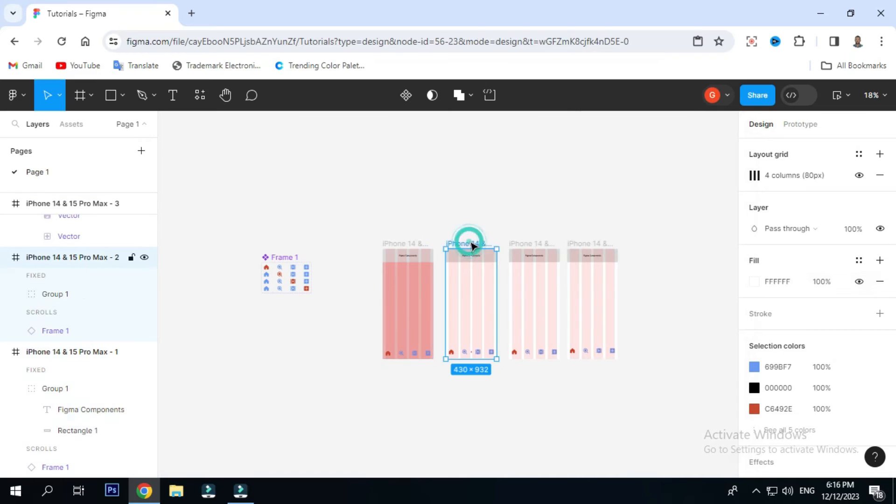
{"action": "left_click", "coordinate": [754, 281]}
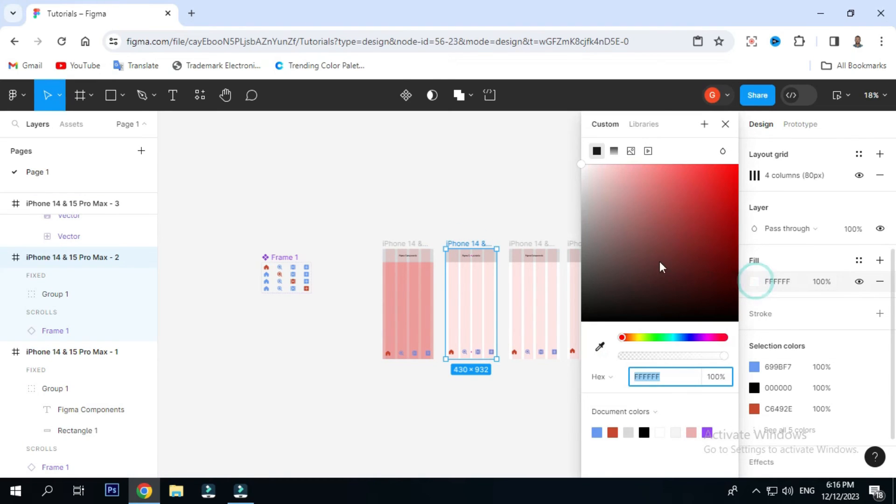
{"action": "left_click_drag", "start_coordinate": [646, 337], "coordinate": [670, 337]}
{"action": "left_click", "coordinate": [613, 213]}
{"action": "left_click_drag", "start_coordinate": [620, 215], "coordinate": [633, 184]}
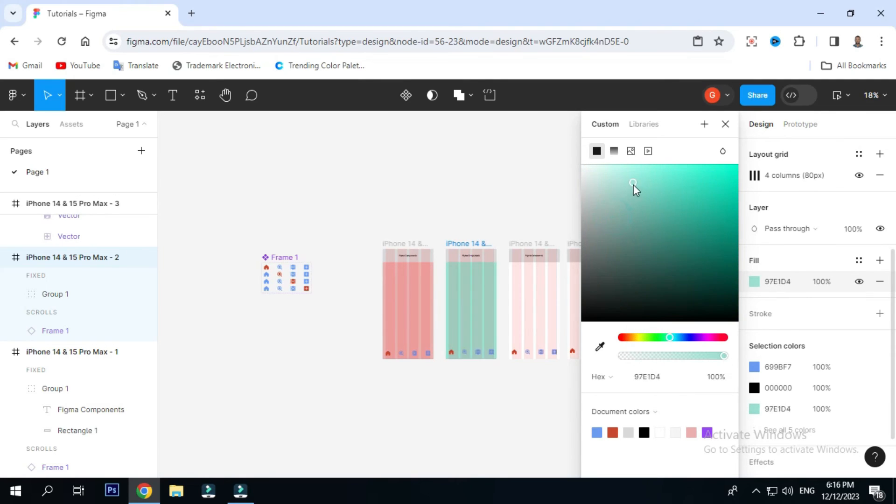
Change the background fill of the iPhone 14 & 15 Pro Max - 3 frame to a light periwinkle blue and clear the selection.
{"action": "left_click", "coordinate": [534, 243]}
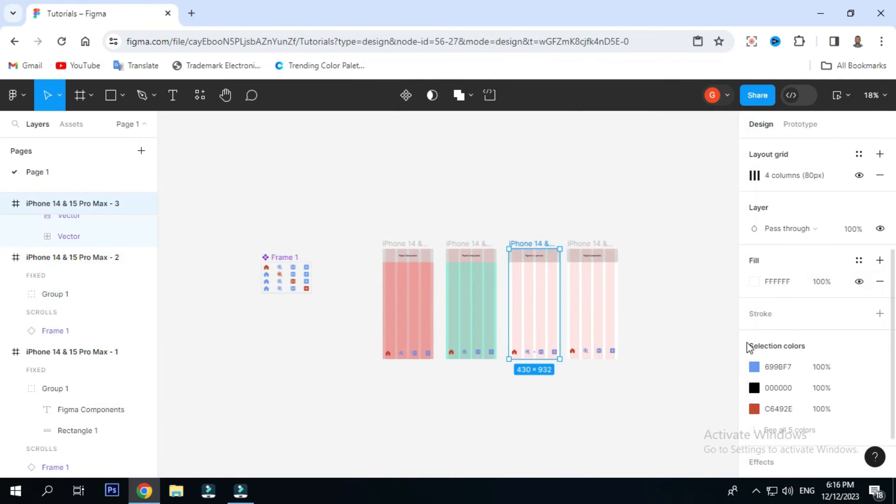
{"action": "left_click", "coordinate": [755, 281]}
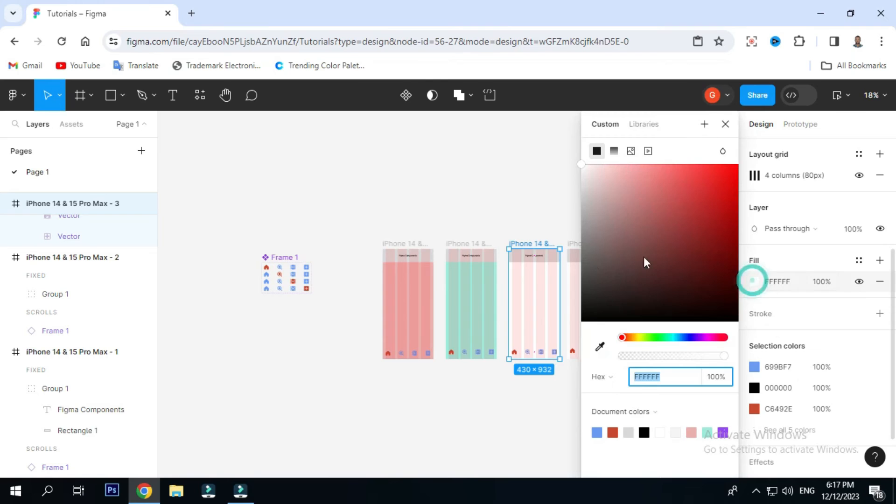
{"action": "left_click", "coordinate": [622, 183]}
{"action": "mouse_move", "coordinate": [673, 337]}
{"action": "left_mouse_down"}
{"action": "mouse_move", "coordinate": [697, 338]}
{"action": "mouse_move", "coordinate": [687, 338]}
{"action": "left_mouse_up"}
{"action": "left_click_drag", "start_coordinate": [633, 182], "coordinate": [620, 178]}
{"action": "left_click", "coordinate": [571, 244]}
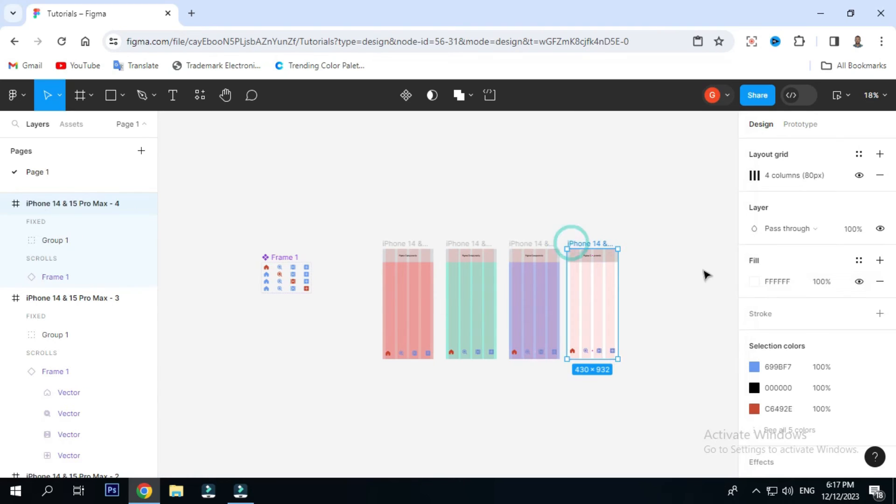
{"action": "left_click", "coordinate": [650, 314]}
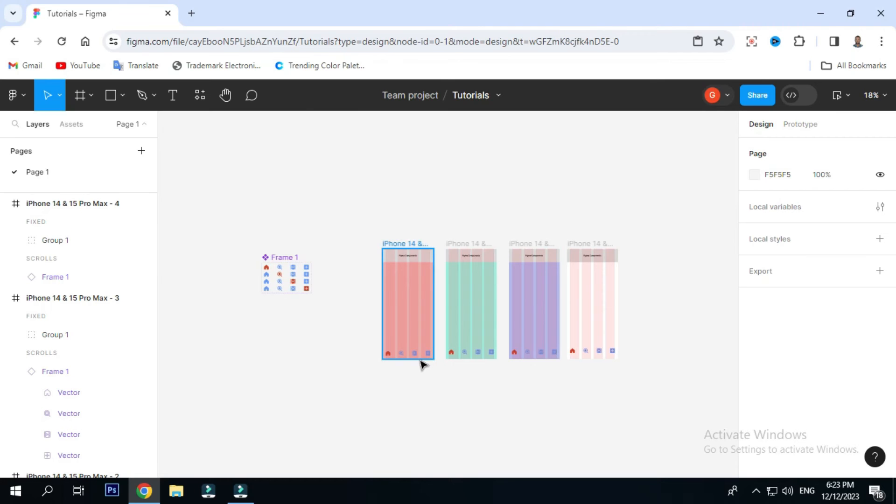
Set Property 1 of the navigation icon instance in iPhone 14 & 15 Pro Max - 1 to Home.
{"action": "scroll", "coordinate": [421, 360], "scroll_direction": "up", "scroll_amount": 5}
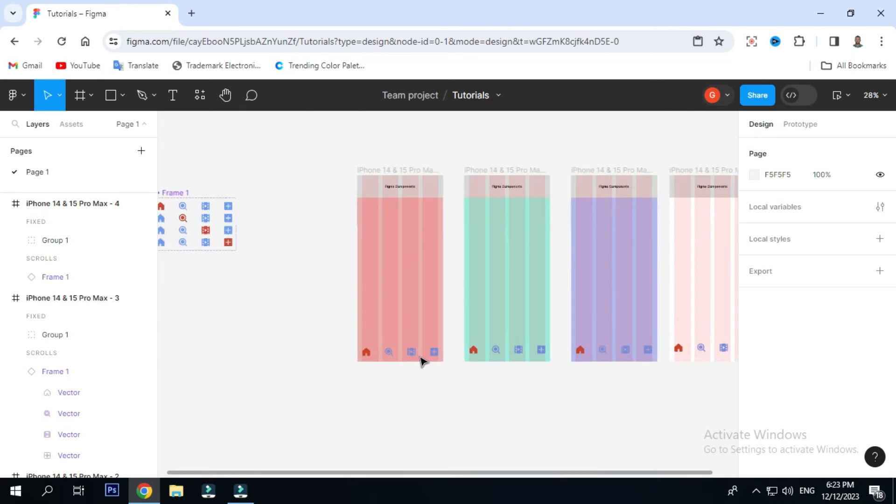
{"action": "scroll", "coordinate": [421, 361], "scroll_direction": "down", "scroll_amount": 2}
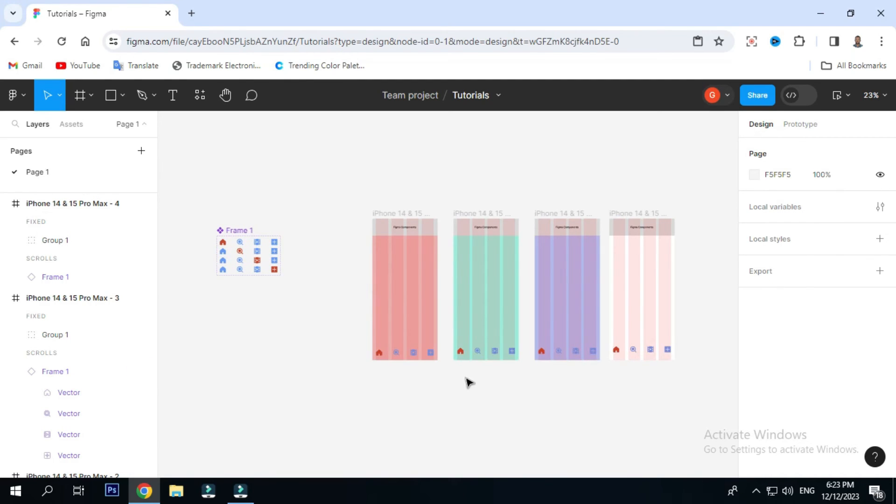
{"action": "scroll", "coordinate": [469, 383], "scroll_direction": "up", "scroll_amount": 5}
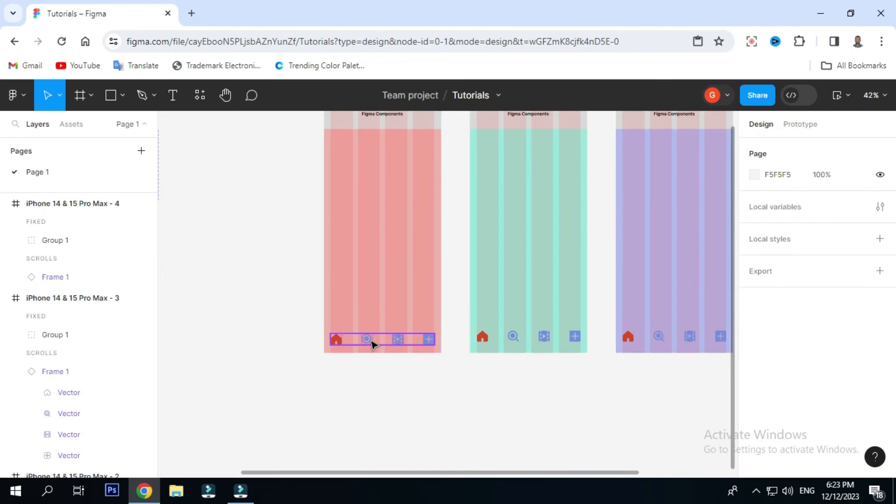
{"action": "left_click", "coordinate": [372, 343]}
{"action": "scroll", "coordinate": [373, 344], "scroll_direction": "up", "scroll_amount": 1}
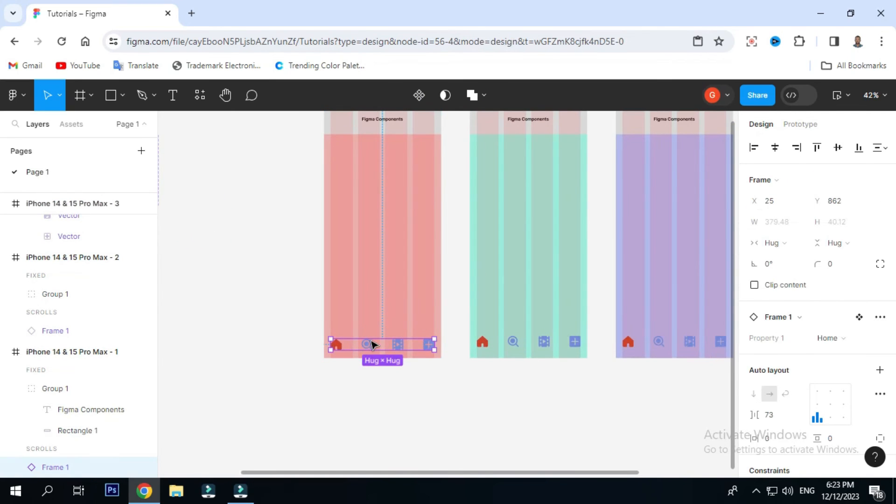
{"action": "left_click", "coordinate": [852, 337]}
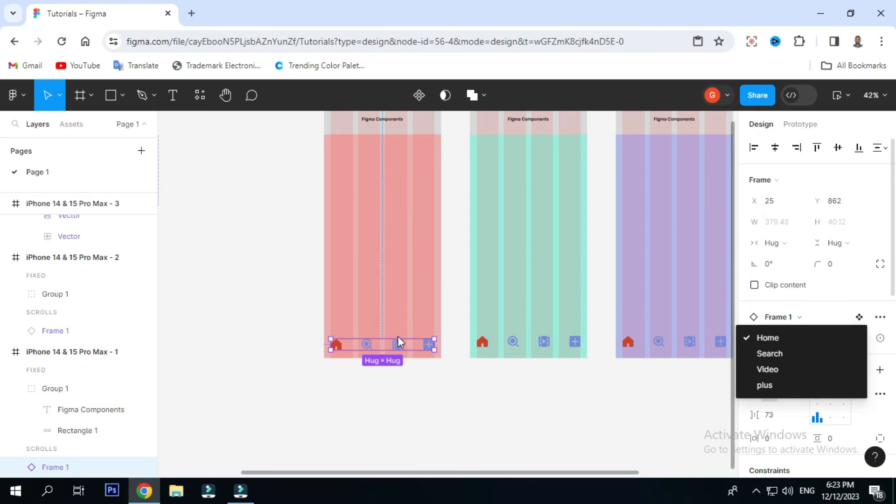
{"action": "left_click", "coordinate": [796, 337]}
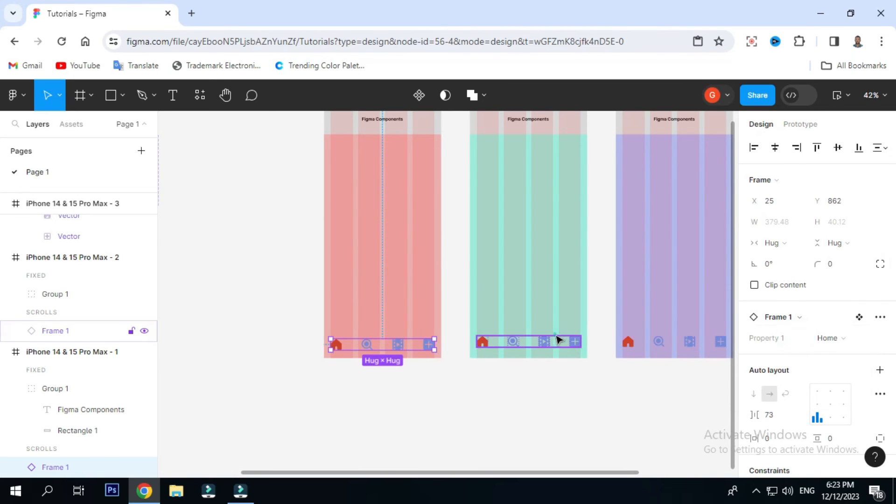
Set Property 1 of the navigation icon instance in iPhone 14 & 15 Pro Max - 2 to Search.
{"action": "left_click", "coordinate": [560, 340]}
{"action": "left_click", "coordinate": [847, 338]}
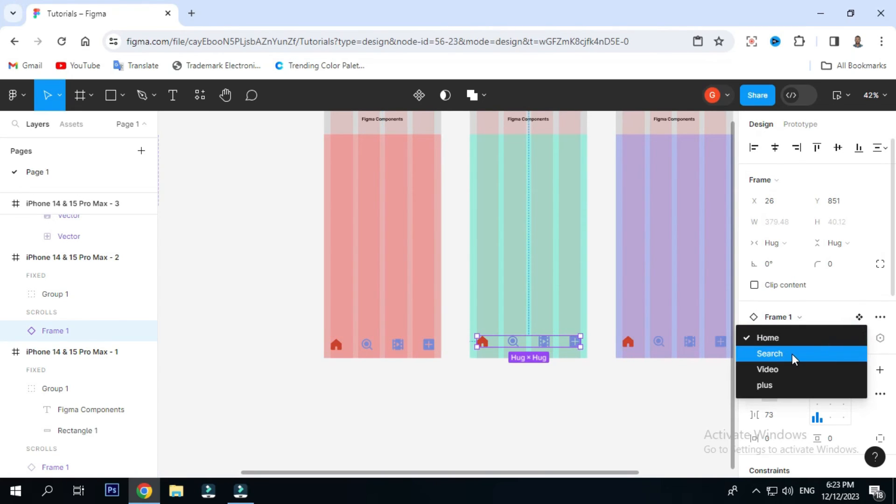
{"action": "left_click", "coordinate": [791, 353]}
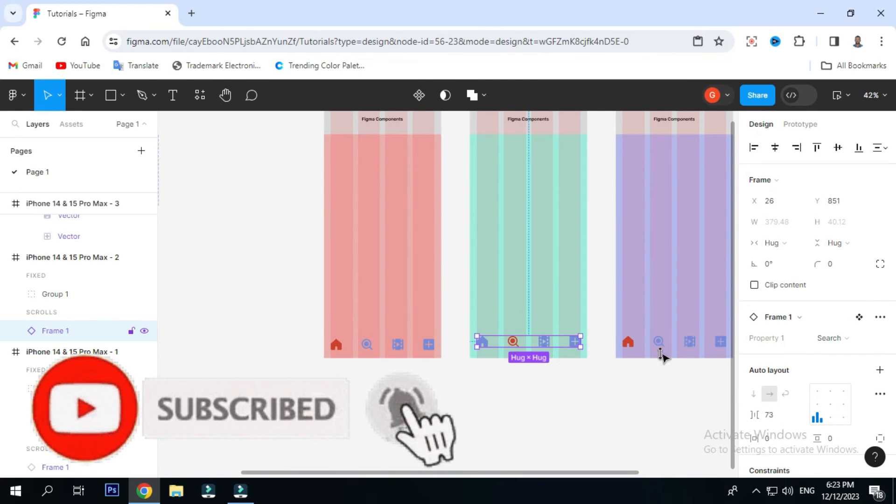
Set Property 1 of the navigation icon instance in iPhone 14 & 15 Pro Max - 3 to Video.
{"action": "left_click", "coordinate": [676, 346]}
{"action": "left_click", "coordinate": [840, 338]}
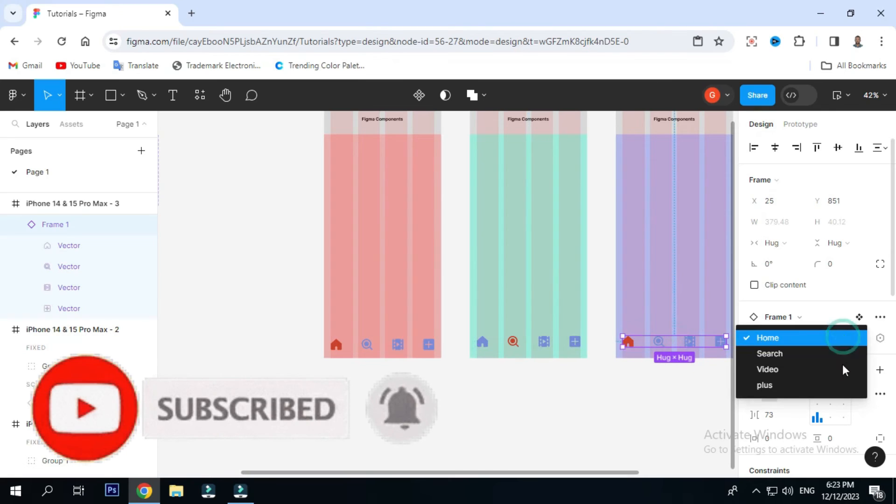
{"action": "left_click", "coordinate": [798, 370]}
Set Property 1 of the navigation icon instance in iPhone 14 & 15 Pro Max - 4 to plus and clear the selection.
{"action": "scroll", "coordinate": [611, 378], "scroll_direction": "right", "scroll_amount": 5}
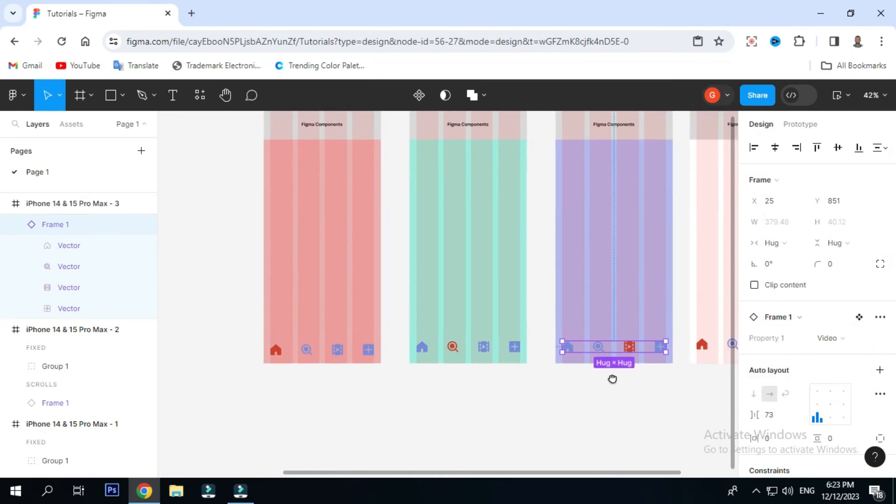
{"action": "left_click", "coordinate": [672, 345]}
{"action": "left_click", "coordinate": [845, 339]}
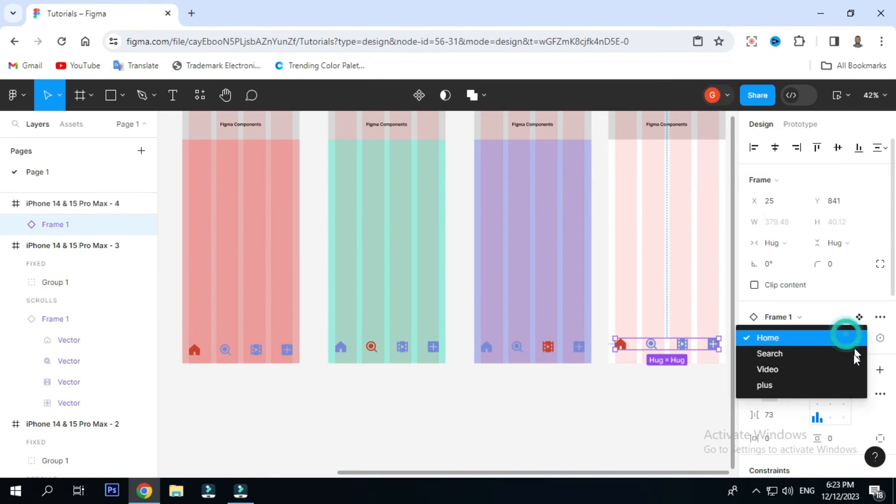
{"action": "left_click", "coordinate": [782, 385]}
{"action": "left_click", "coordinate": [677, 405]}
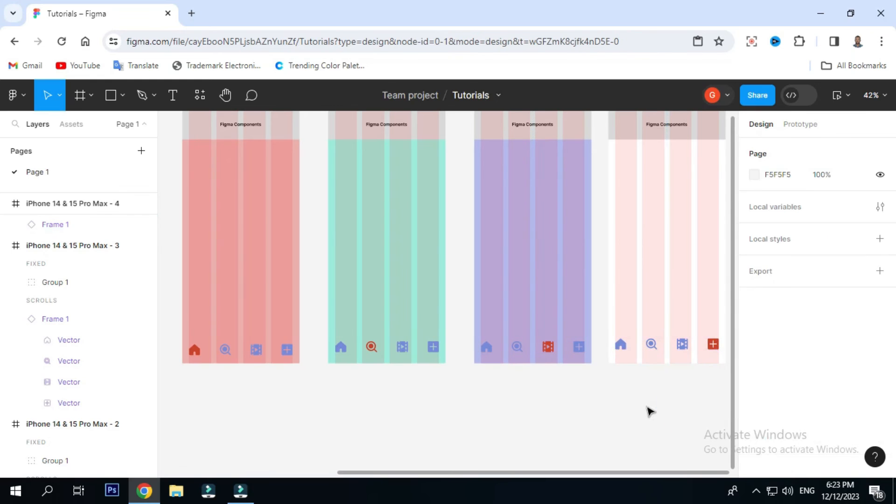
{"action": "scroll", "coordinate": [650, 411], "scroll_direction": "down", "scroll_amount": 5}
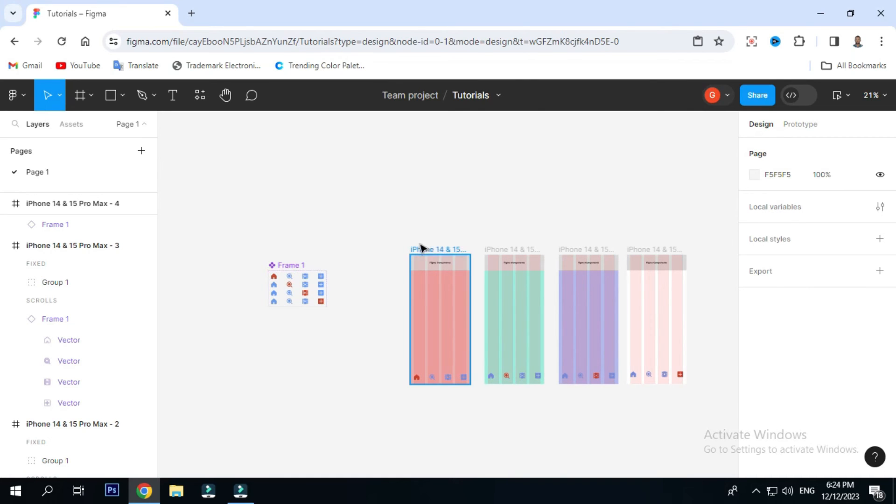
{"action": "left_click", "coordinate": [434, 251]}
{"action": "left_click", "coordinate": [513, 250]}
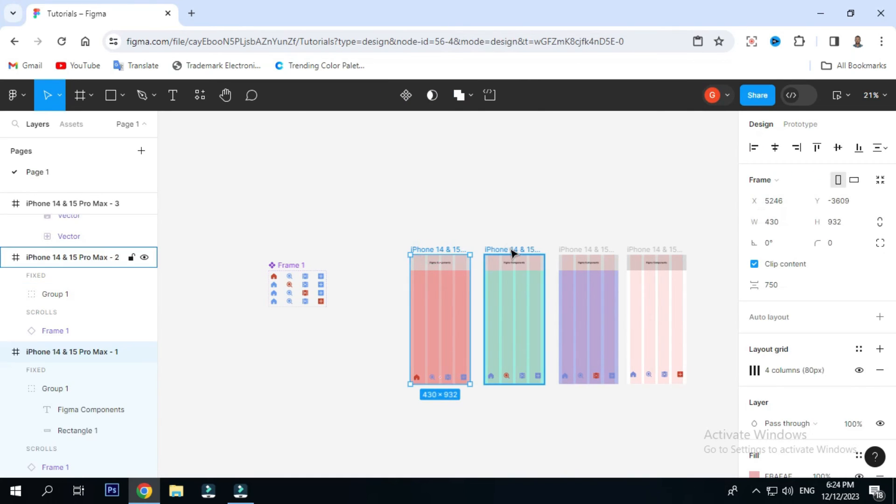
{"action": "left_click", "coordinate": [602, 250]}
{"action": "left_click", "coordinate": [663, 249]}
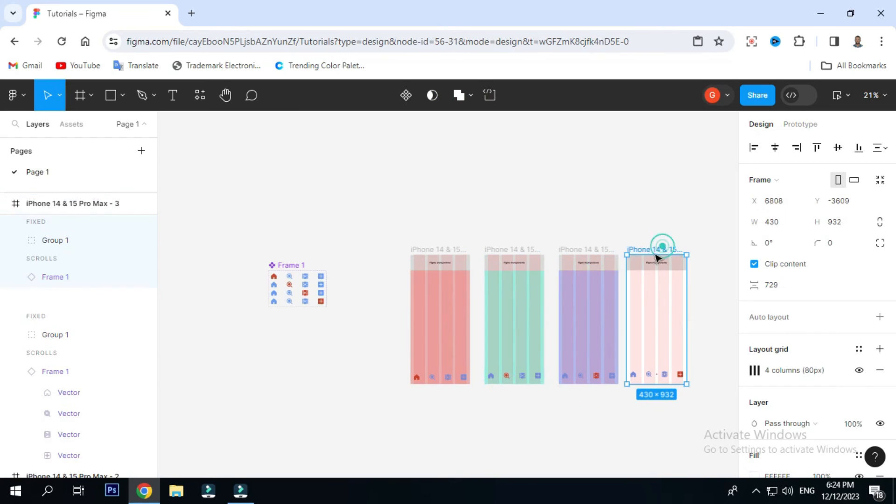
{"action": "left_click", "coordinate": [444, 252]}
Open the prototype preview beside the screens and show the iPhone 14 & 15 Pro Max - 1 frame in it.
{"action": "left_click", "coordinate": [501, 249]}
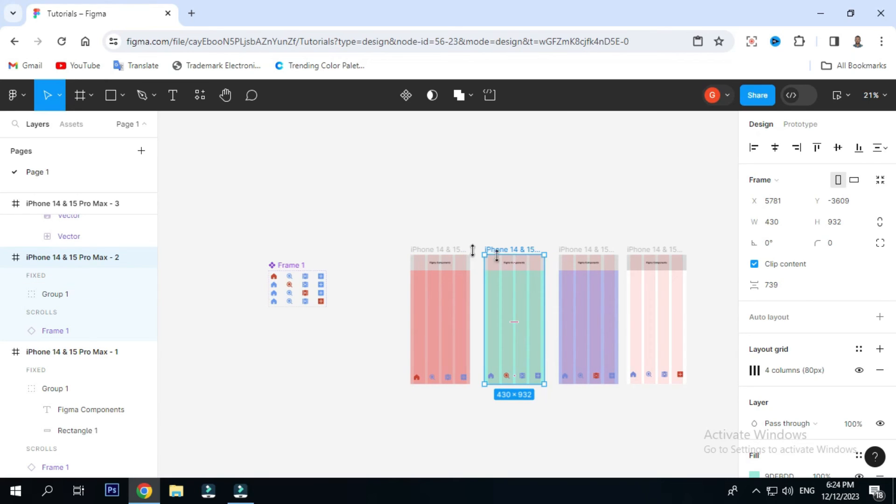
{"action": "left_click", "coordinate": [847, 95]}
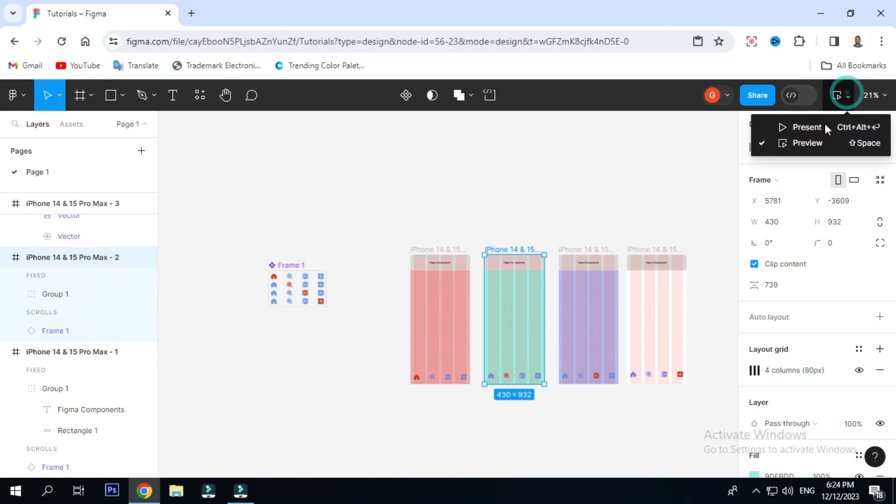
{"action": "left_click", "coordinate": [810, 143]}
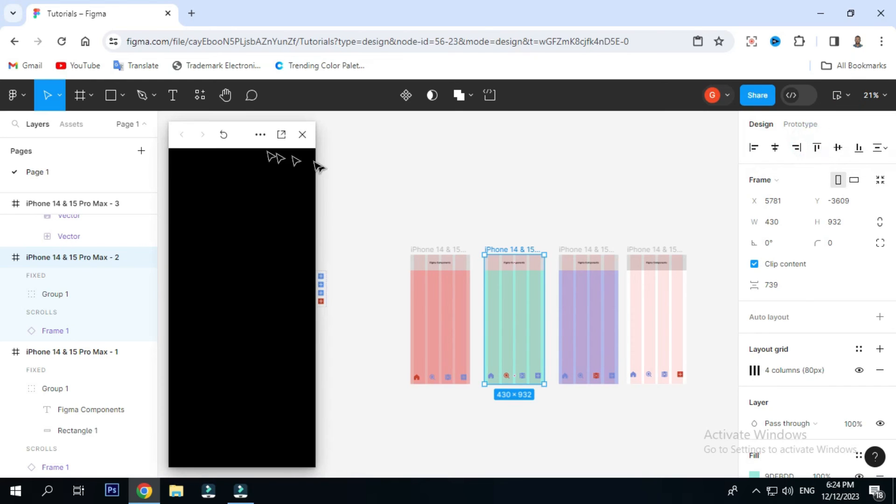
{"action": "left_click_drag", "start_coordinate": [246, 129], "coordinate": [279, 126]}
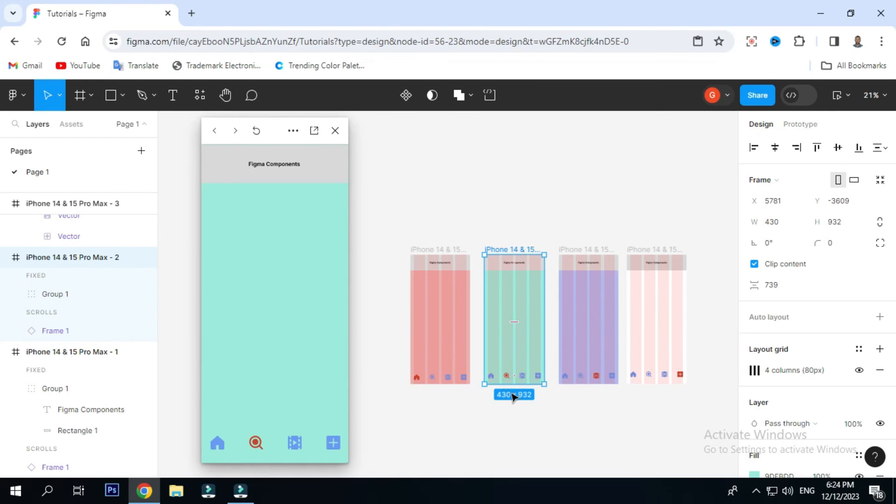
{"action": "left_click", "coordinate": [432, 249]}
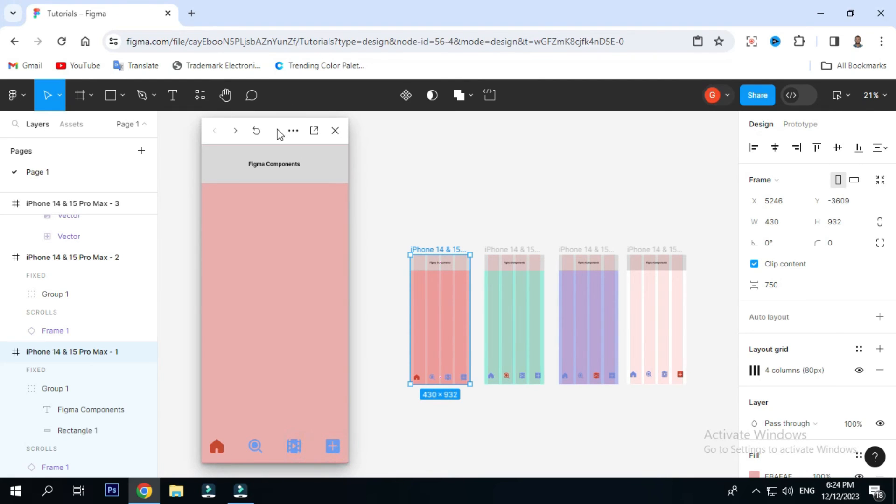
Switch to prototype editing and move the preview window clear of the Frame 1 component set.
{"action": "left_click", "coordinate": [801, 124]}
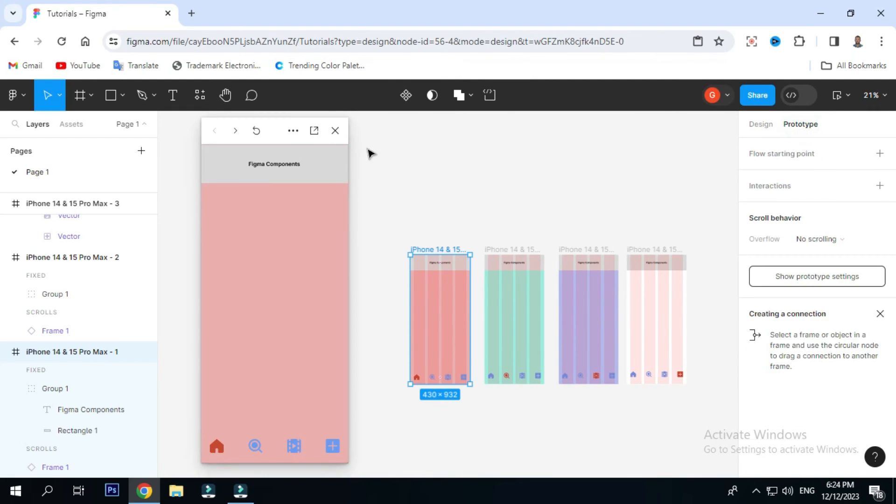
{"action": "left_click_drag", "start_coordinate": [276, 131], "coordinate": [81, 135]}
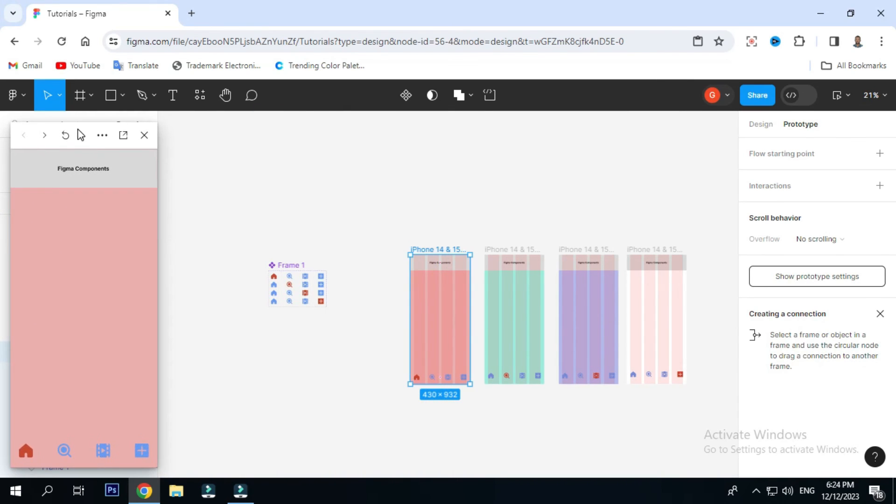
{"action": "scroll", "coordinate": [296, 300], "scroll_direction": "up", "scroll_amount": 5}
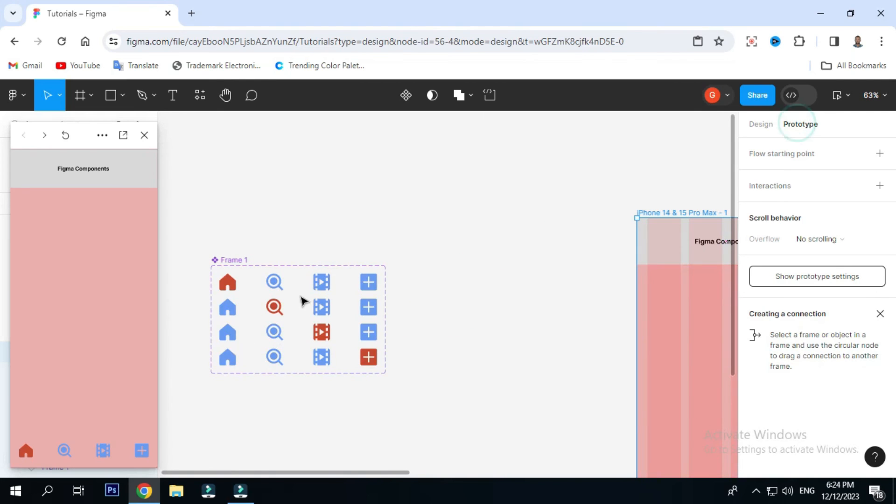
{"action": "left_click", "coordinate": [230, 284]}
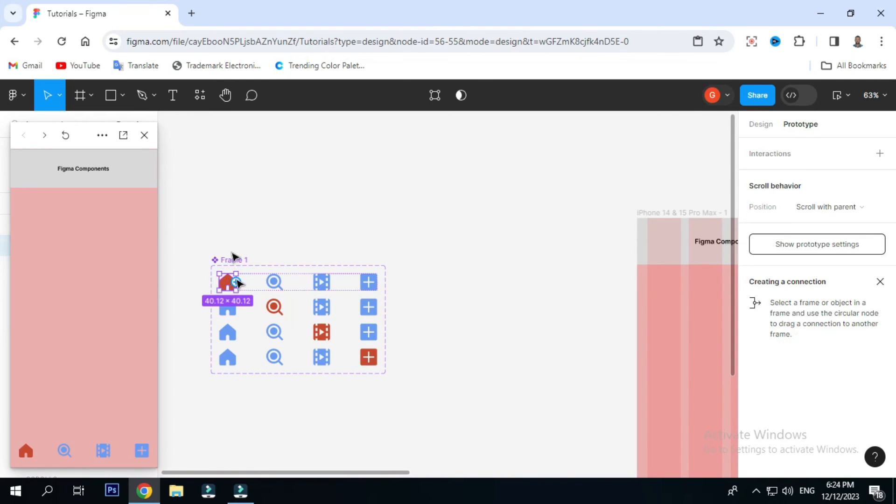
{"action": "left_click_drag", "start_coordinate": [80, 129], "coordinate": [519, 186]}
{"action": "mouse_move", "coordinate": [237, 285]}
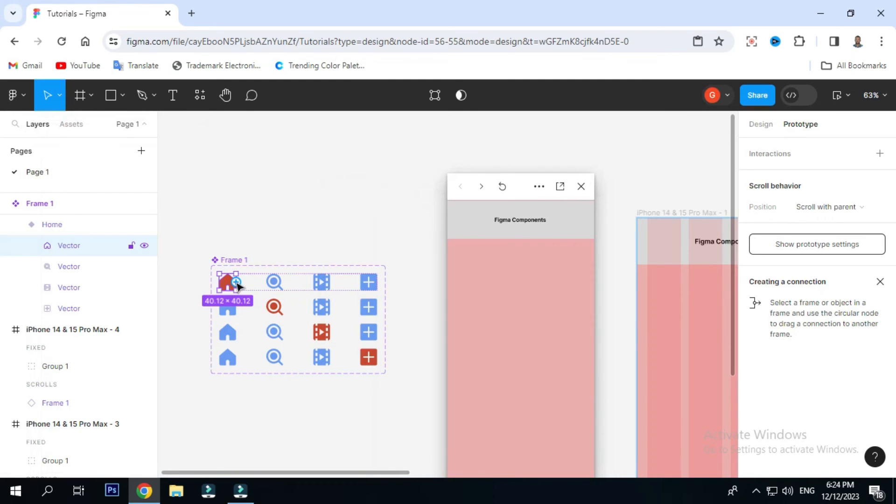
{"action": "left_click_drag", "start_coordinate": [237, 285], "coordinate": [238, 286]}
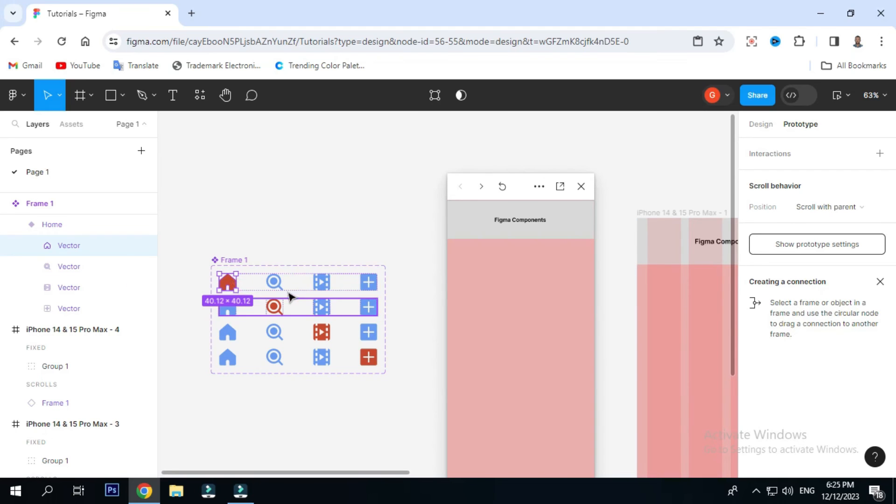
In the Home variant, link the search icon to Search and the video icon to Video on tap, and try to connect the plus icon.
{"action": "left_click", "coordinate": [279, 283]}
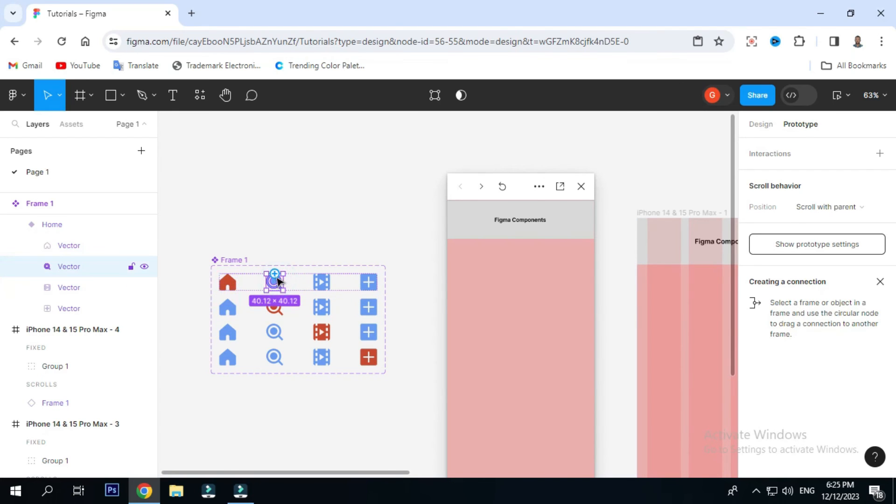
{"action": "left_click_drag", "start_coordinate": [275, 274], "coordinate": [278, 310]}
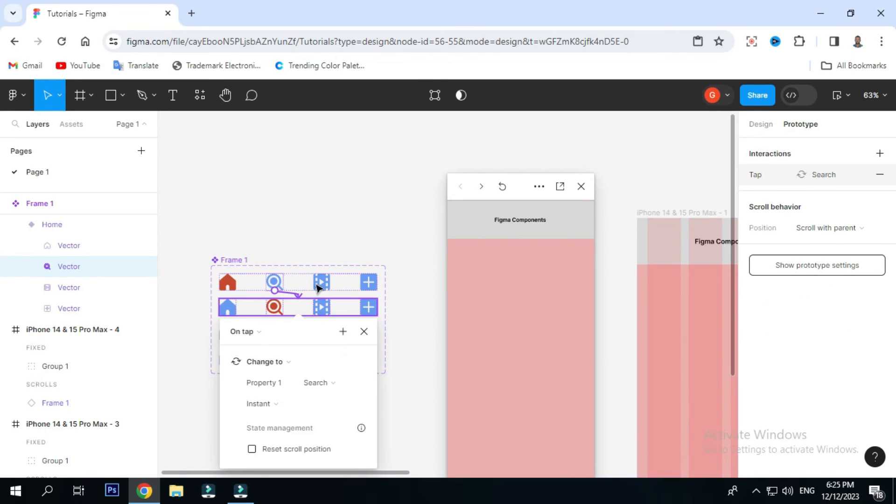
{"action": "left_click", "coordinate": [323, 287]}
{"action": "left_click_drag", "start_coordinate": [321, 291], "coordinate": [329, 330]}
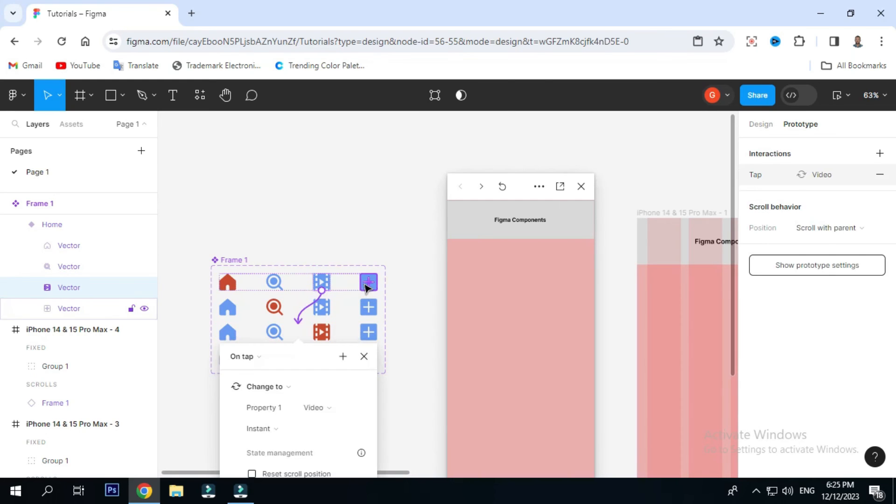
{"action": "left_click", "coordinate": [368, 284]}
{"action": "left_click_drag", "start_coordinate": [369, 291], "coordinate": [277, 293]}
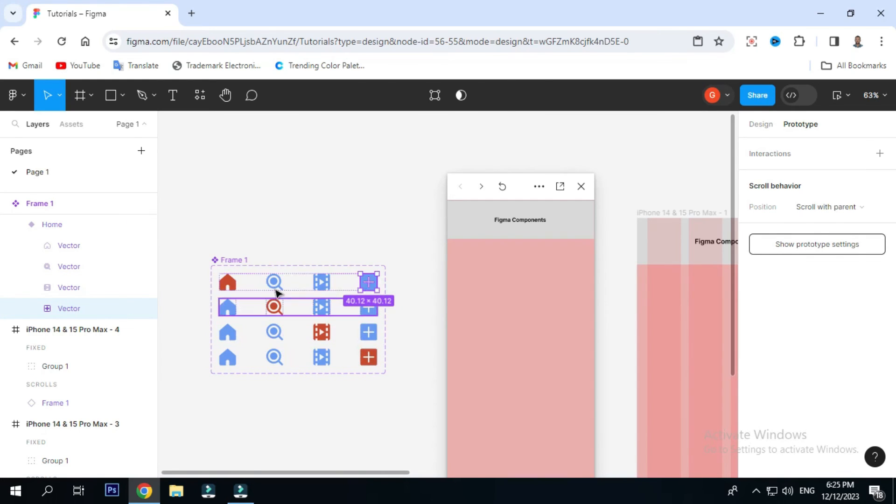
Move the preview so its bottom navigation bar is in view and test the search and plus icons in it.
{"action": "left_click", "coordinate": [234, 310]}
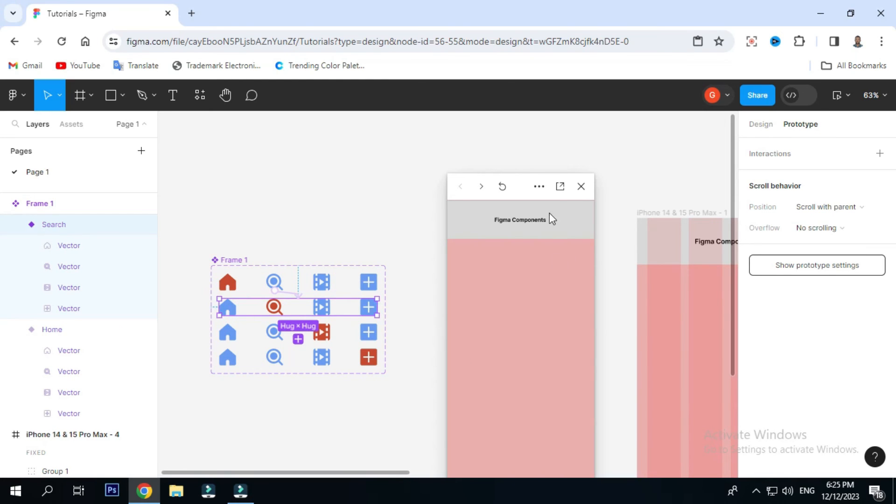
{"action": "left_click_drag", "start_coordinate": [523, 191], "coordinate": [488, 144]}
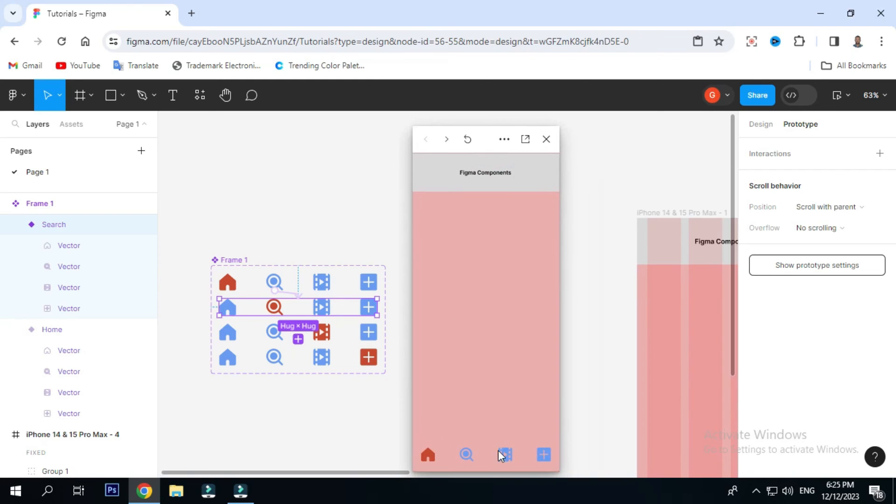
{"action": "left_click", "coordinate": [466, 459]}
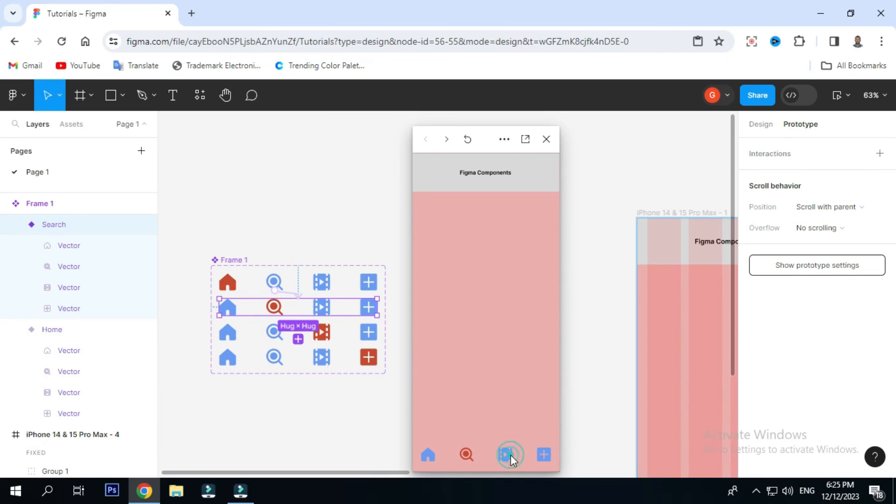
{"action": "left_click", "coordinate": [547, 456]}
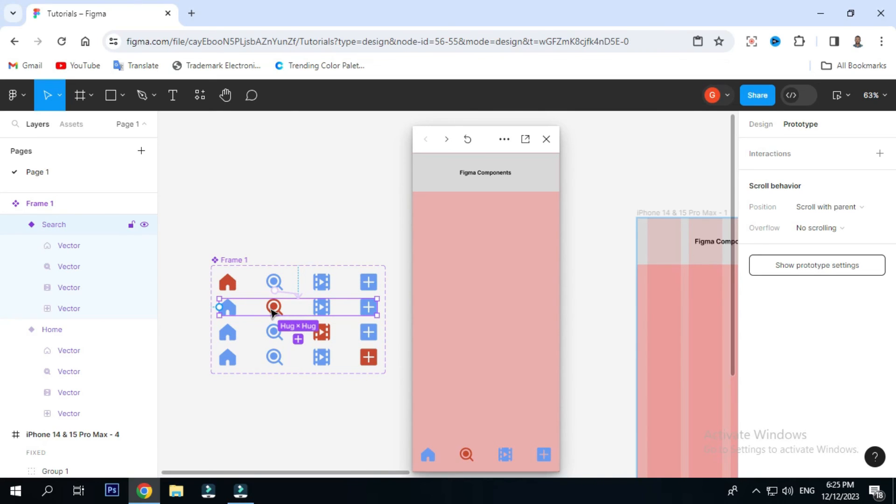
Add an on-tap Change to interaction from the Search variant's home icon to the Home variant.
{"action": "double_click", "coordinate": [235, 309]}
{"action": "left_click_drag", "start_coordinate": [228, 300], "coordinate": [292, 282]}
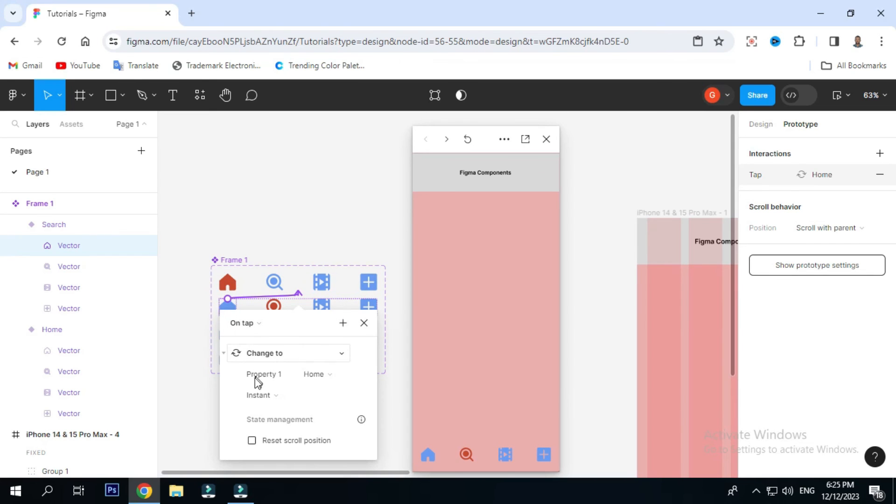
{"action": "left_click", "coordinate": [395, 277]}
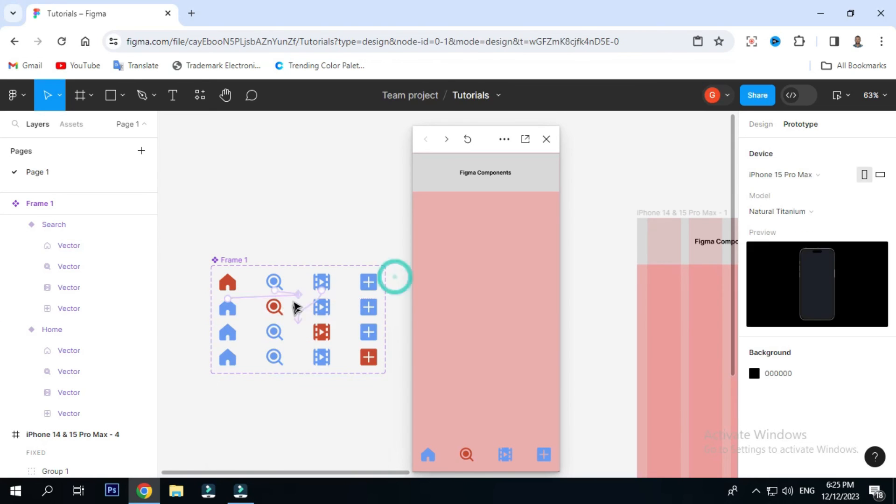
Link the Search variant's video icon to Video and its plus icon to plus on tap, and test the navigation in the preview.
{"action": "left_click", "coordinate": [320, 281]}
{"action": "left_click", "coordinate": [323, 308]}
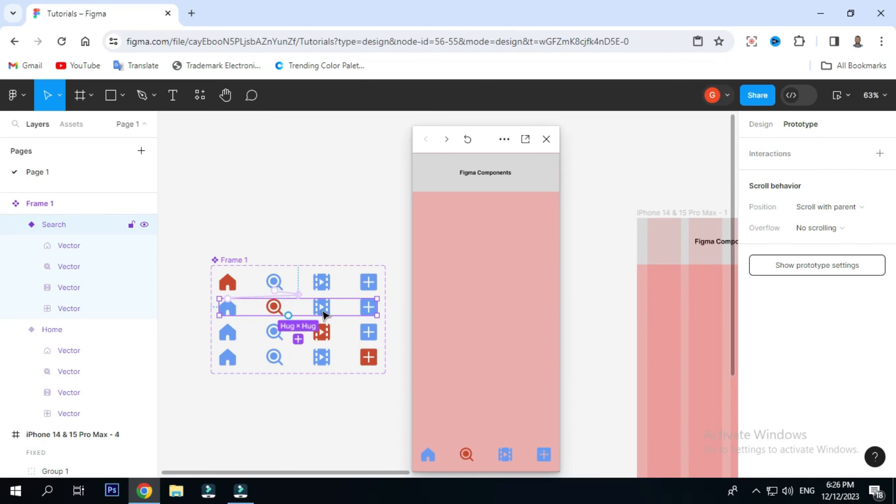
{"action": "double_click", "coordinate": [322, 311]}
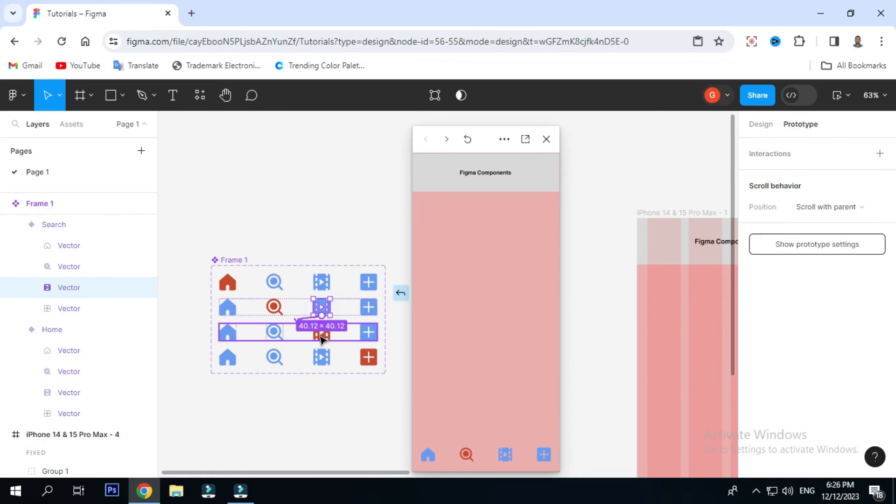
{"action": "left_click_drag", "start_coordinate": [322, 339], "coordinate": [322, 336]}
{"action": "left_click", "coordinate": [368, 307]}
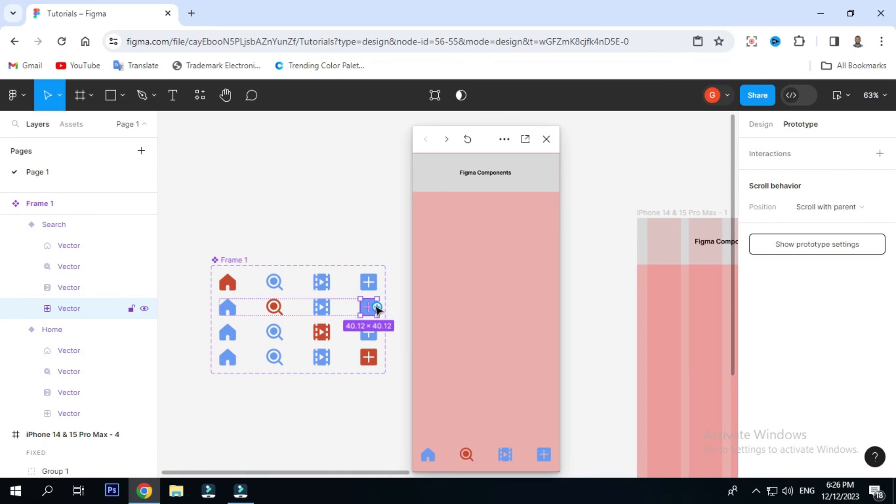
{"action": "left_click_drag", "start_coordinate": [377, 306], "coordinate": [299, 357]}
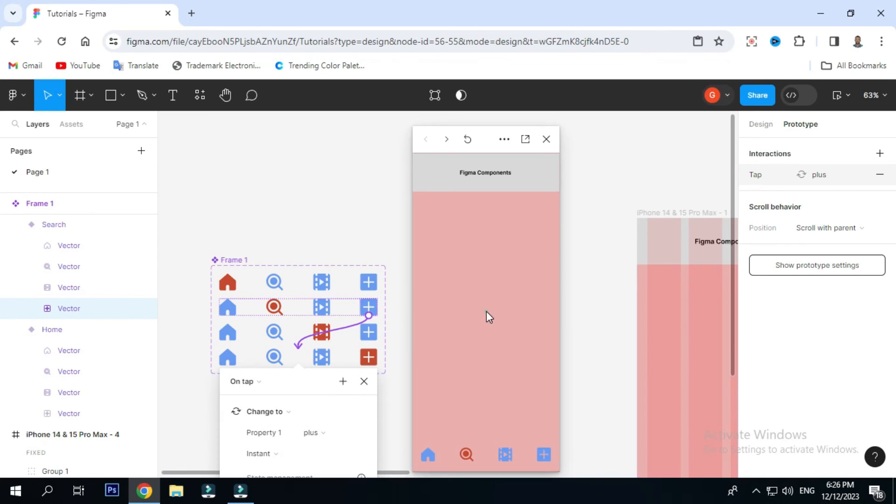
{"action": "left_click", "coordinate": [464, 457]}
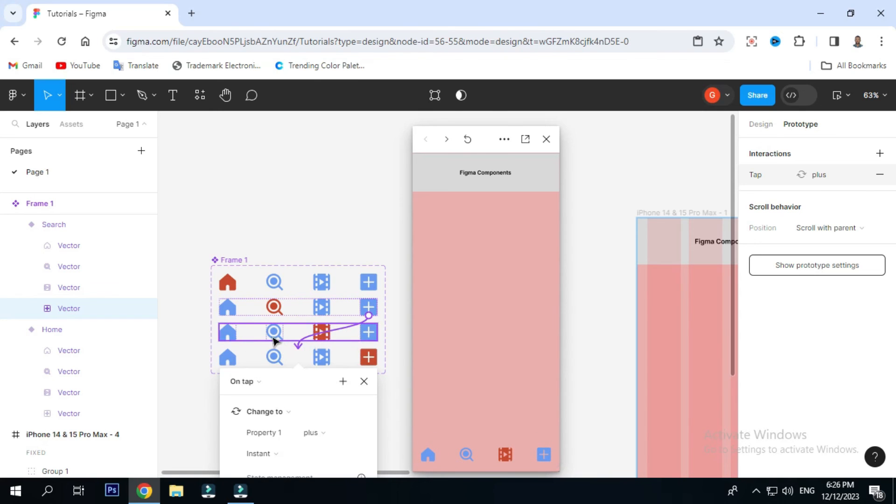
In the Video variant, add on-tap Change to interactions from the home icon to Home and from the search icon to Search.
{"action": "left_click", "coordinate": [232, 336]}
{"action": "left_click_drag", "start_coordinate": [227, 324], "coordinate": [241, 292]}
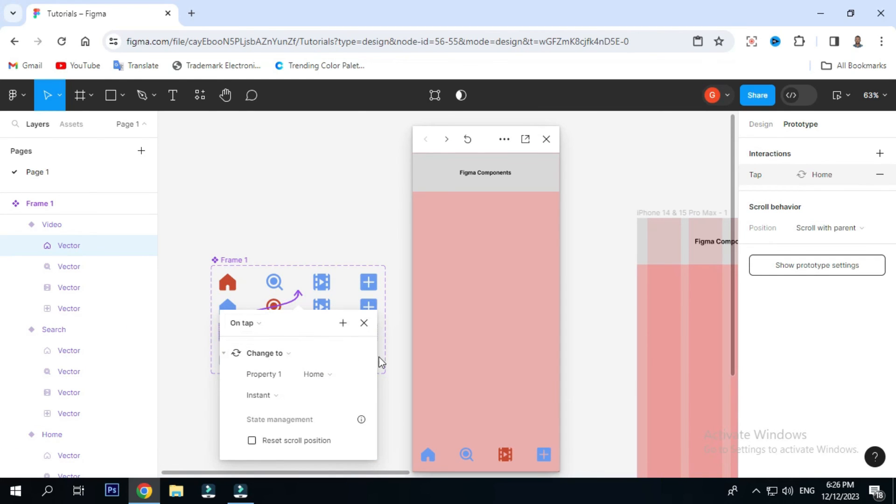
{"action": "left_click", "coordinate": [395, 368]}
{"action": "left_click", "coordinate": [275, 330]}
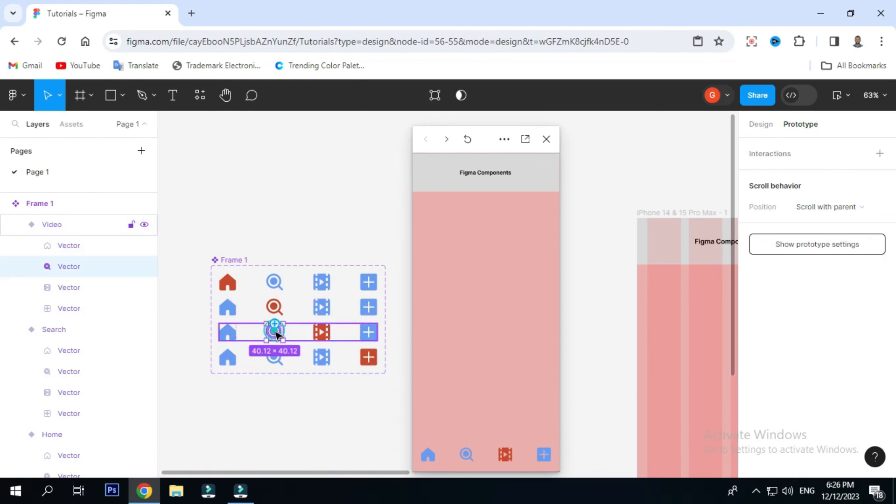
{"action": "left_click_drag", "start_coordinate": [275, 323], "coordinate": [279, 309]}
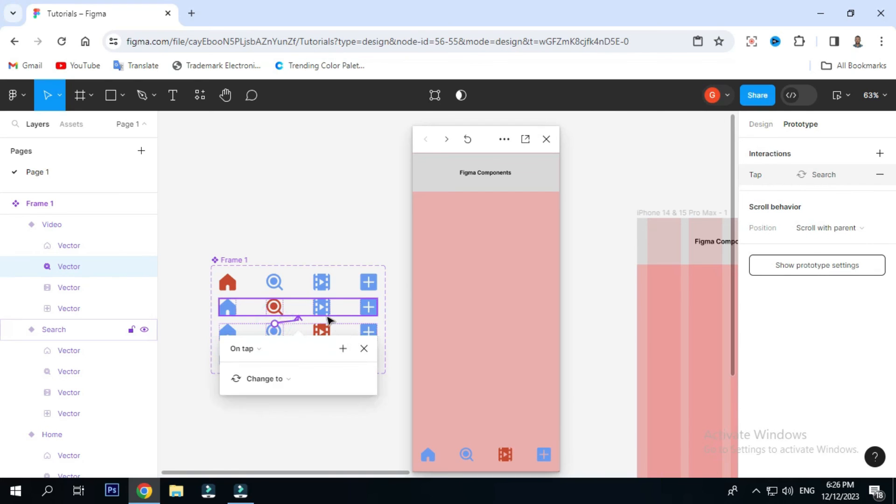
Add an on-tap Change to interaction from the Video variant's plus icon to the plus variant.
{"action": "left_click", "coordinate": [370, 332]}
{"action": "left_click_drag", "start_coordinate": [369, 324], "coordinate": [371, 359]}
{"action": "left_click", "coordinate": [391, 399]}
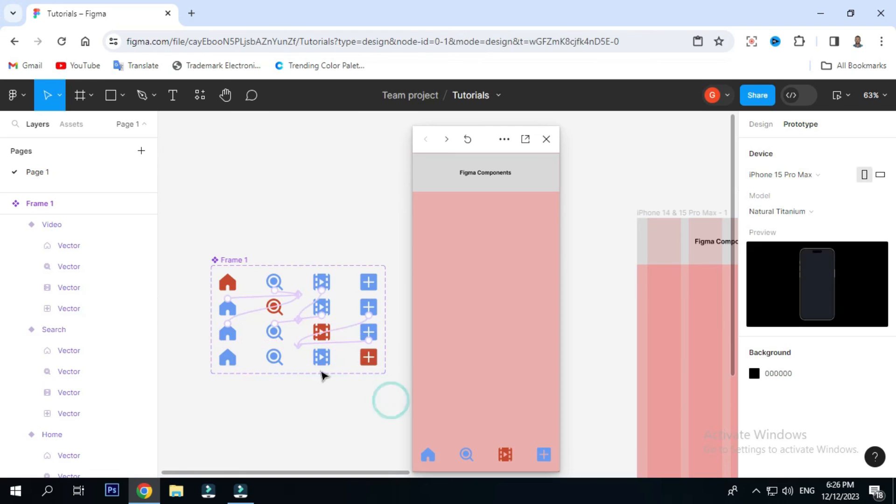
In the plus variant, add on-tap Change to interactions linking the home, search and video icons to the Home, Search and Video variants.
{"action": "left_click", "coordinate": [235, 357]}
{"action": "left_click_drag", "start_coordinate": [227, 349], "coordinate": [242, 292]}
{"action": "left_click_drag", "start_coordinate": [292, 339], "coordinate": [292, 340]}
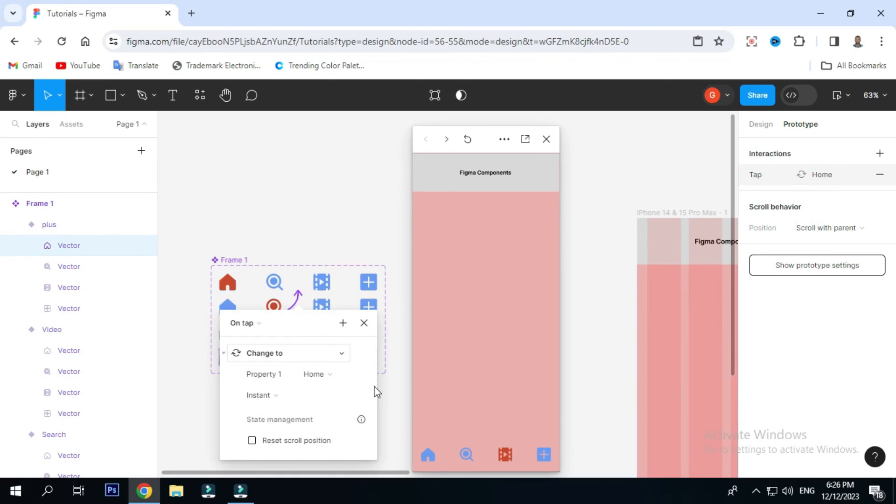
{"action": "left_click", "coordinate": [394, 385]}
{"action": "left_click", "coordinate": [275, 357]}
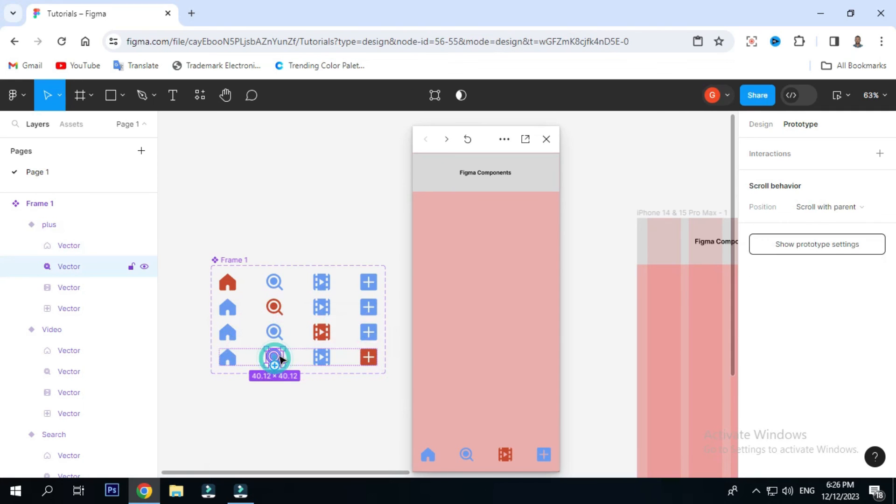
{"action": "left_click_drag", "start_coordinate": [286, 358], "coordinate": [322, 332]}
{"action": "left_click", "coordinate": [392, 400]}
{"action": "left_click", "coordinate": [322, 357]}
{"action": "left_click", "coordinate": [388, 380]}
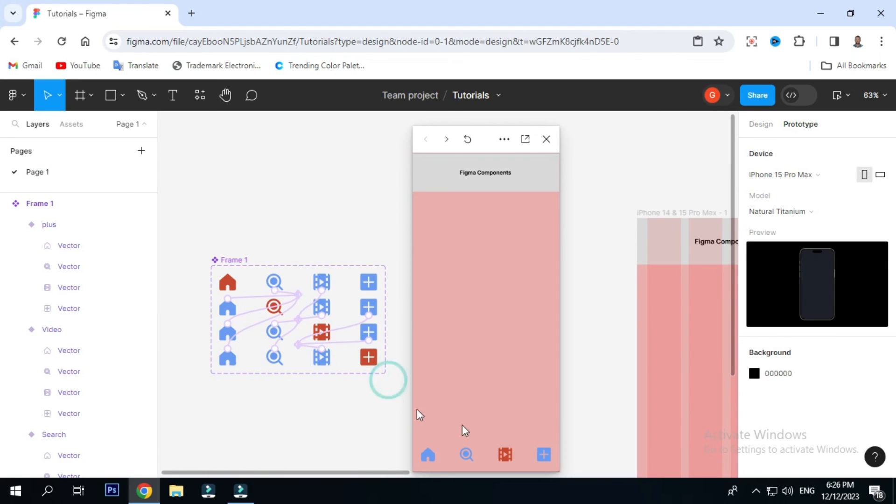
Reposition the preview and test switching between the icons of its bottom navigation bar.
{"action": "left_click_drag", "start_coordinate": [488, 140], "coordinate": [436, 129]}
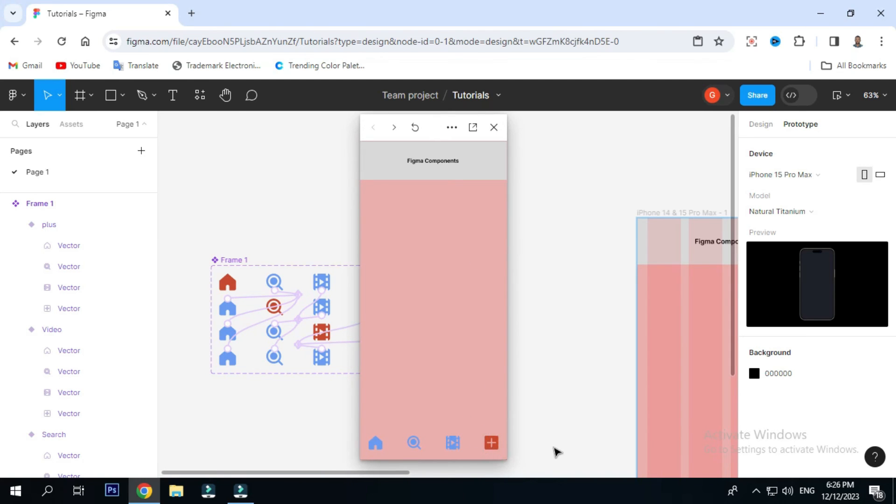
{"action": "scroll", "coordinate": [556, 452], "scroll_direction": "down", "scroll_amount": 5}
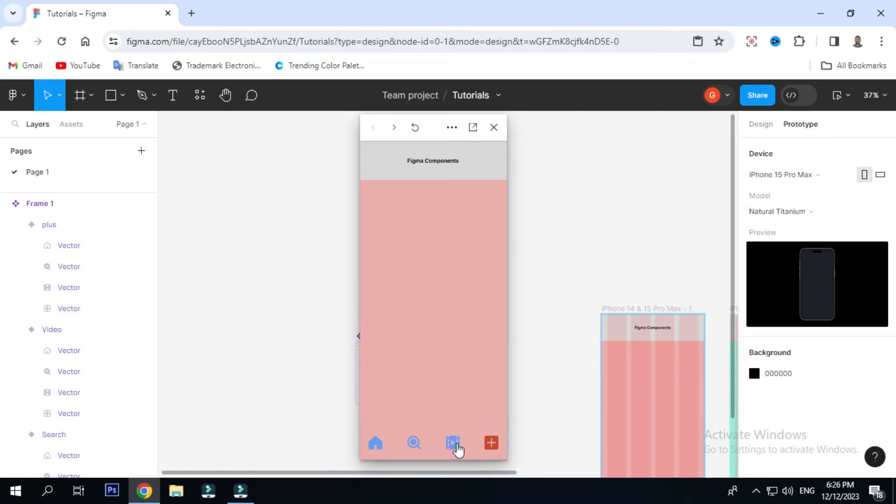
{"action": "left_click", "coordinate": [414, 444]}
{"action": "left_click", "coordinate": [491, 444]}
{"action": "left_click", "coordinate": [415, 446]}
{"action": "scroll", "coordinate": [554, 279], "scroll_direction": "down", "scroll_amount": 2}
{"action": "left_click_drag", "start_coordinate": [555, 311], "coordinate": [540, 287]}
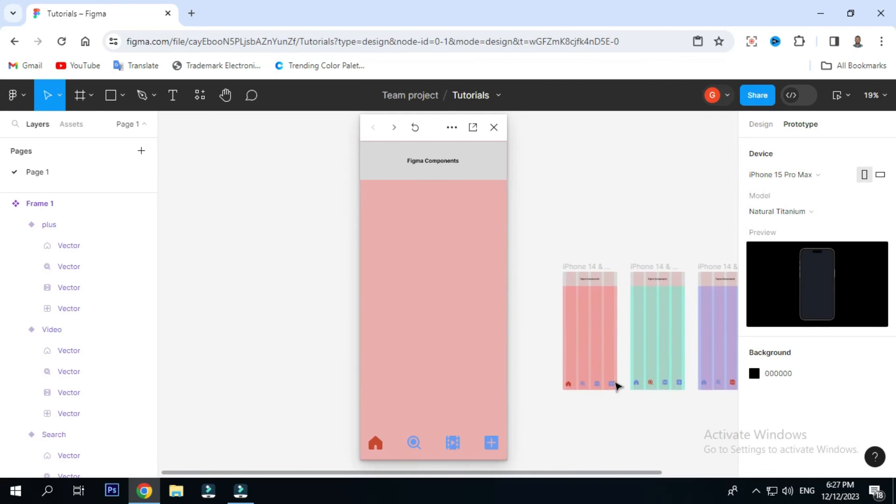
On the first iPhone screen, add an on-tap Navigate to interaction from the search icon to iPhone 14 & 15 Pro Max - 2.
{"action": "scroll", "coordinate": [620, 388], "scroll_direction": "up", "scroll_amount": 3}
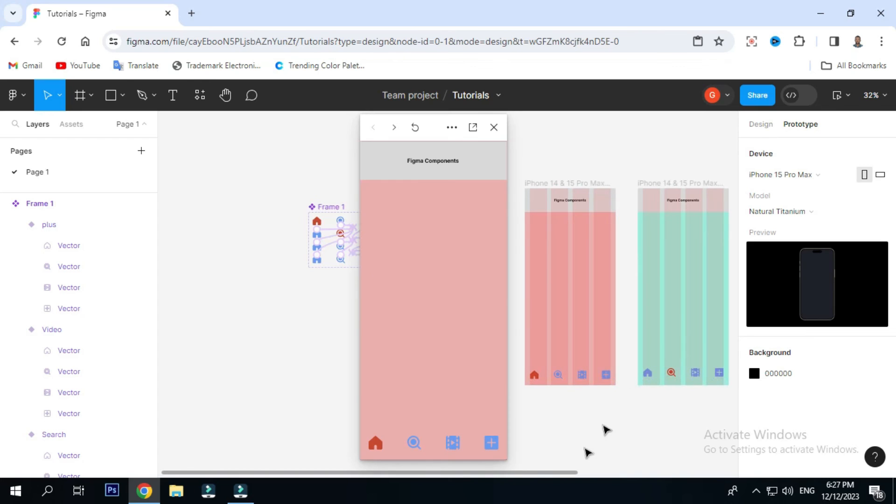
{"action": "left_click_drag", "start_coordinate": [554, 473], "coordinate": [567, 474]}
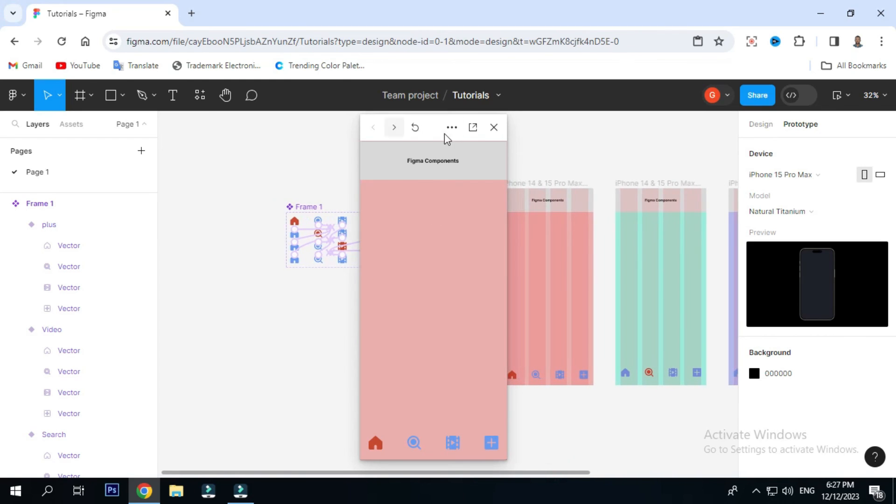
{"action": "left_click_drag", "start_coordinate": [433, 128], "coordinate": [306, 128]}
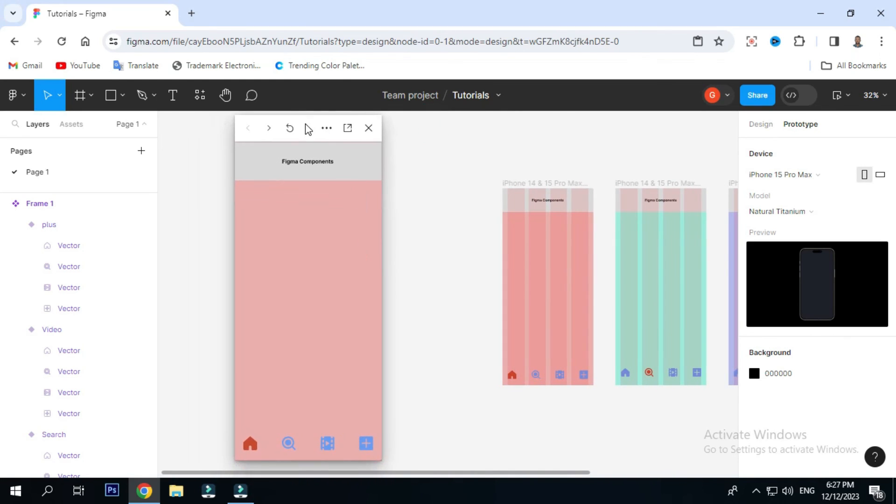
{"action": "left_click_drag", "start_coordinate": [521, 474], "coordinate": [582, 472]}
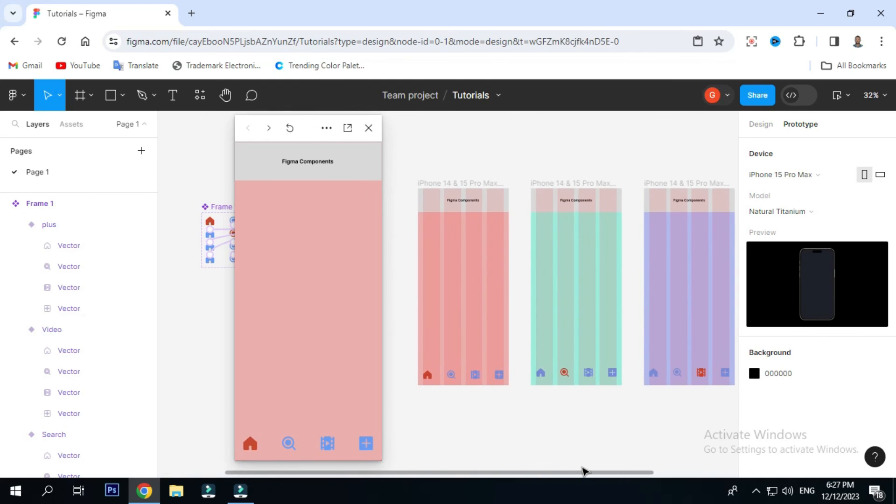
{"action": "left_click", "coordinate": [483, 380]}
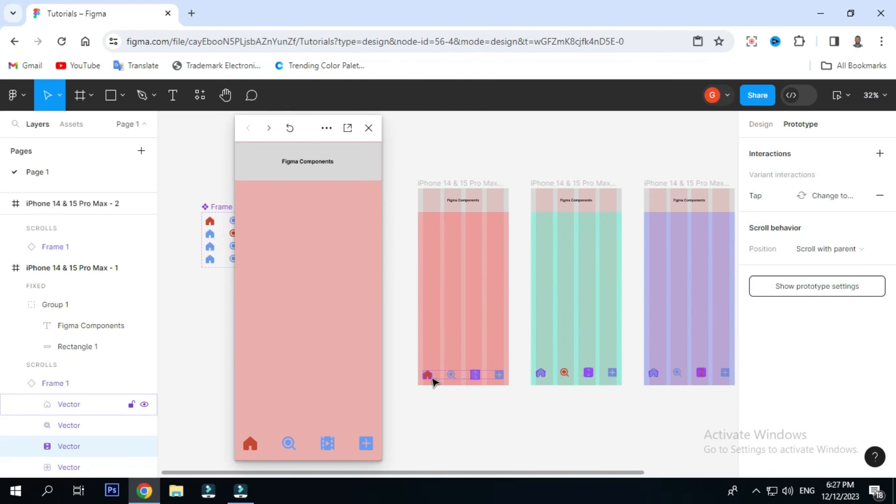
{"action": "double_click", "coordinate": [430, 375]}
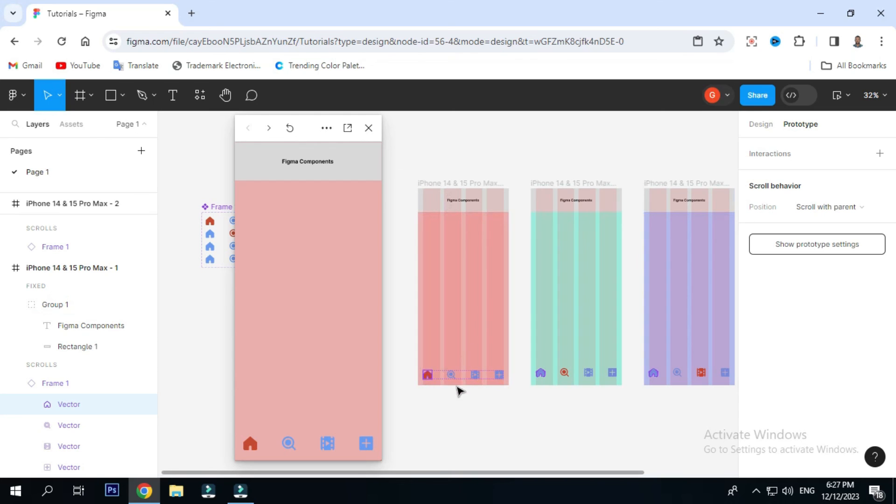
{"action": "left_click", "coordinate": [451, 376]}
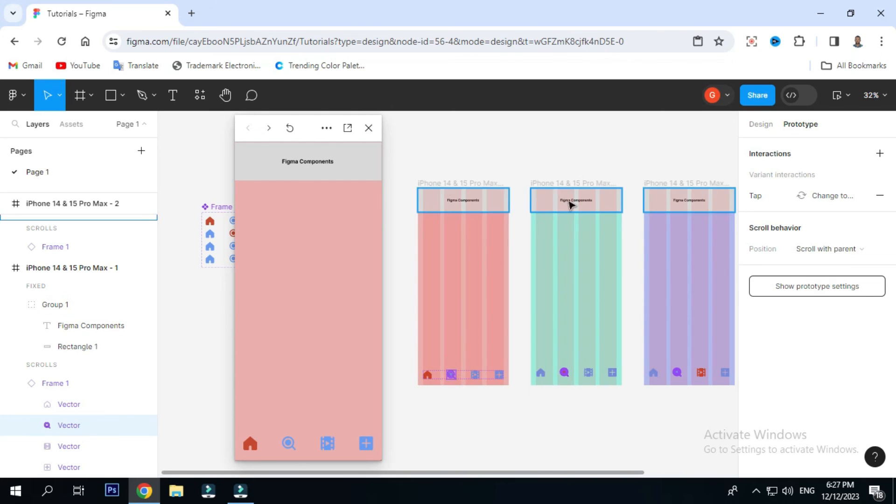
{"action": "left_click_drag", "start_coordinate": [451, 371], "coordinate": [537, 332]}
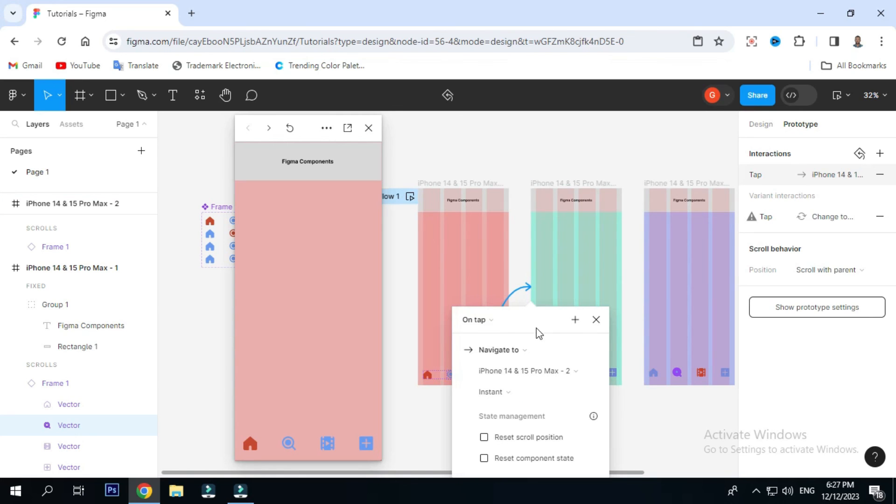
{"action": "left_click", "coordinate": [650, 416]}
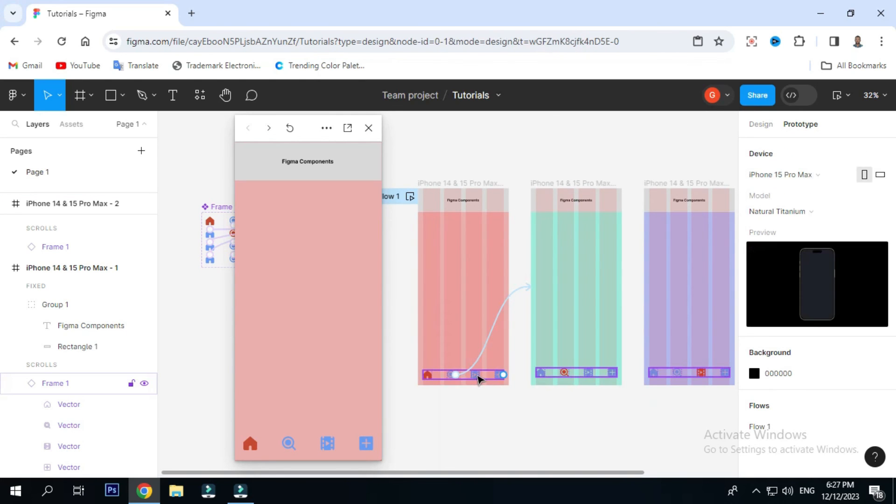
Link the first screen's video icon to iPhone 14 & 15 Pro Max - 3 with an on-tap Navigate to interaction.
{"action": "left_click", "coordinate": [478, 380]}
{"action": "left_click", "coordinate": [478, 378]}
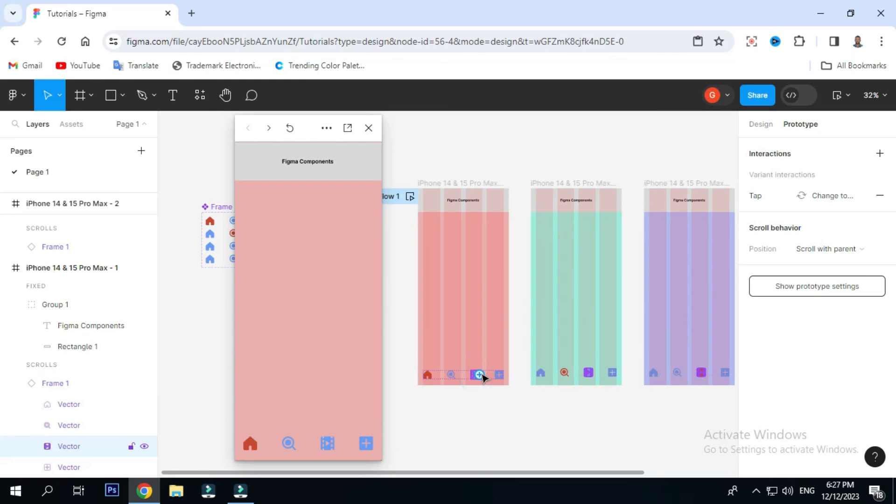
{"action": "left_click_drag", "start_coordinate": [475, 371], "coordinate": [653, 309]}
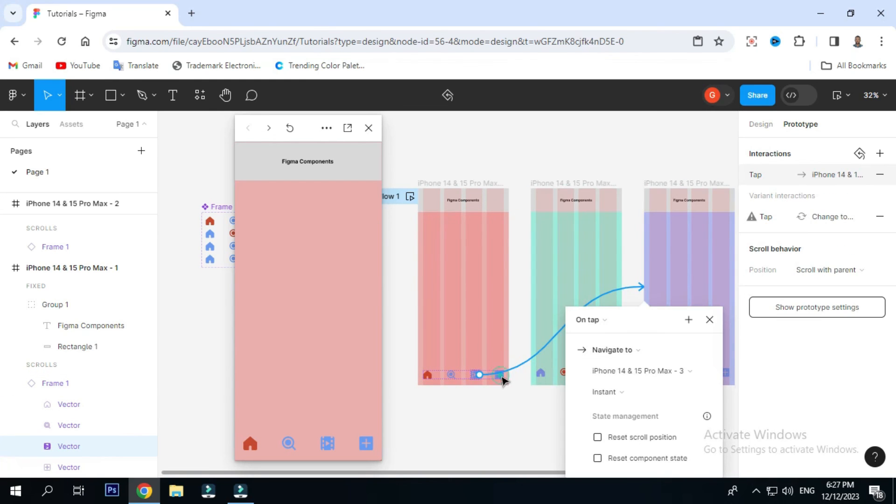
{"action": "left_click", "coordinate": [504, 380]}
{"action": "key", "text": "Escape"}
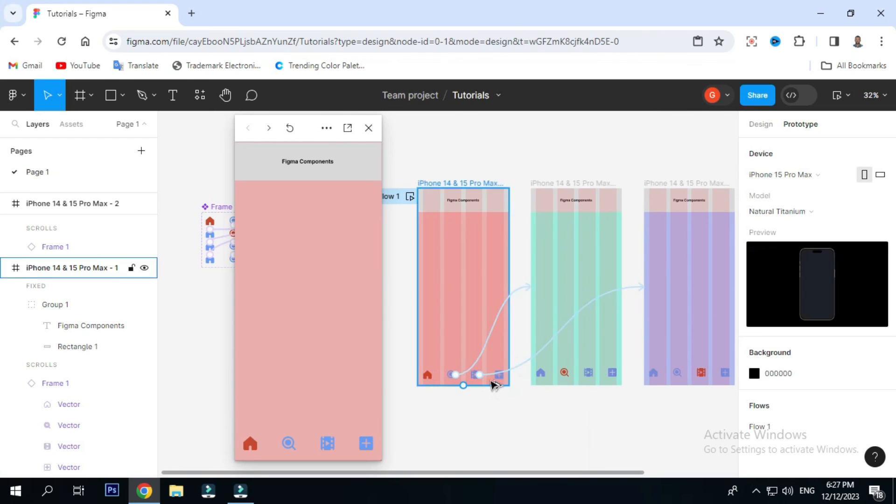
Link the first screen's plus icon to iPhone 14 & 15 Pro Max - 4 on tap and move the preview clear of the screens.
{"action": "scroll", "coordinate": [499, 379], "scroll_direction": "up", "scroll_amount": 5}
{"action": "left_click", "coordinate": [512, 375]}
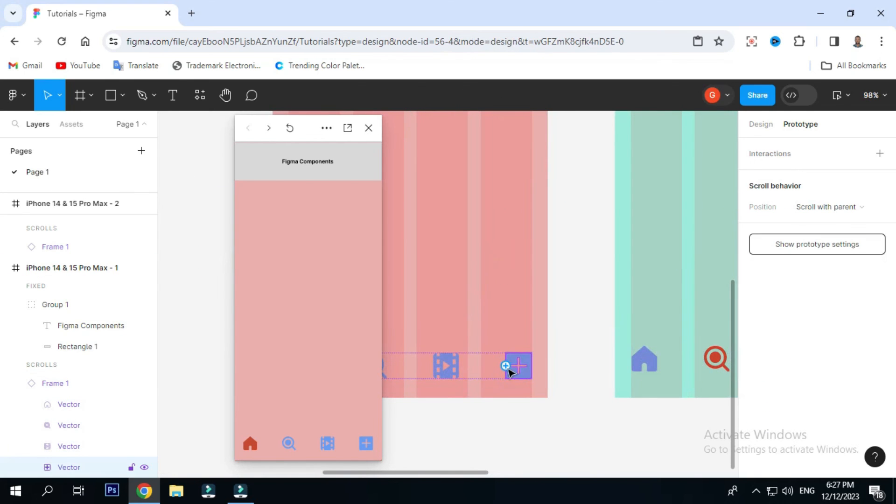
{"action": "left_click_drag", "start_coordinate": [532, 366], "coordinate": [541, 318]}
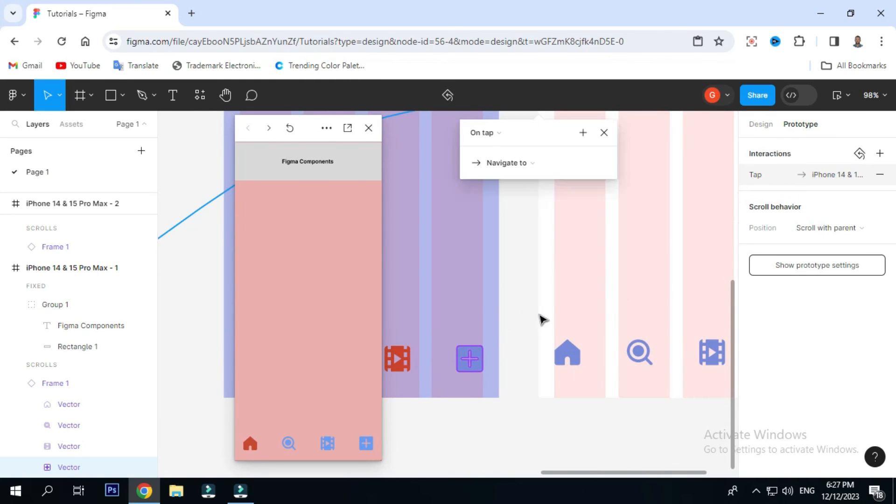
{"action": "scroll", "coordinate": [527, 363], "scroll_direction": "down", "scroll_amount": 5}
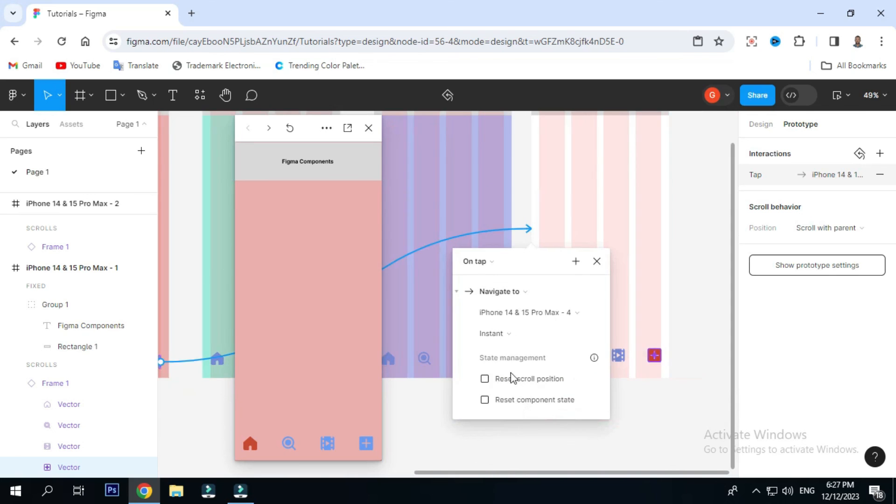
{"action": "left_click_drag", "start_coordinate": [304, 132], "coordinate": [755, 135]}
{"action": "left_click", "coordinate": [588, 318]}
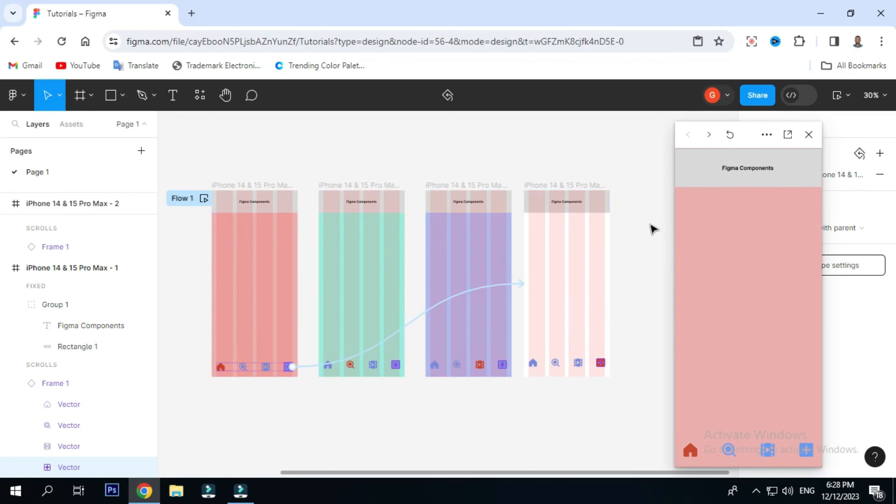
On the second screen, add on-tap Navigate to interactions from the home icon to iPhone 14 & 15 Pro Max - 1 and the video icon to - 3.
{"action": "left_click", "coordinate": [366, 367]}
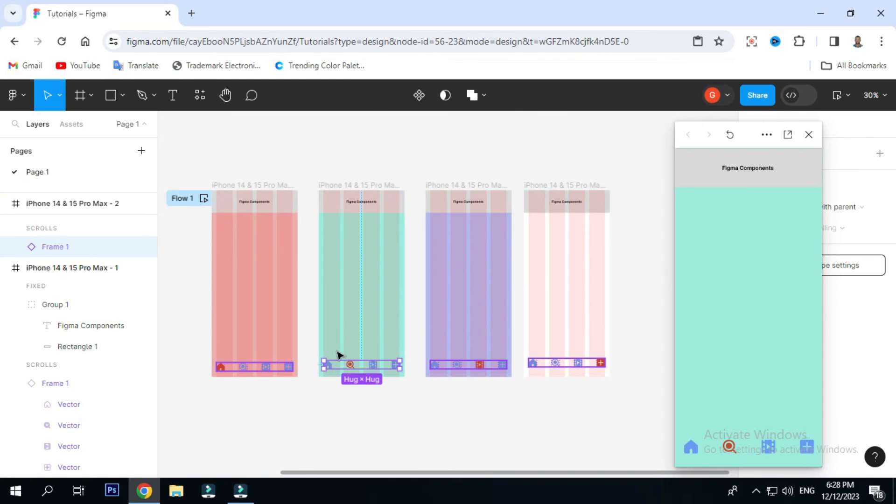
{"action": "double_click", "coordinate": [333, 365]}
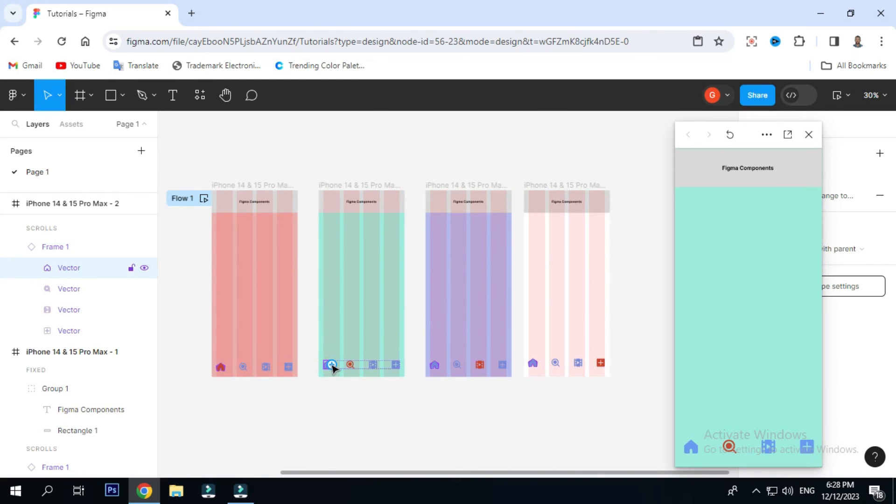
{"action": "mouse_move", "coordinate": [331, 364]}
{"action": "left_mouse_down"}
{"action": "mouse_move", "coordinate": [290, 358]}
{"action": "mouse_move", "coordinate": [314, 362]}
{"action": "left_mouse_up"}
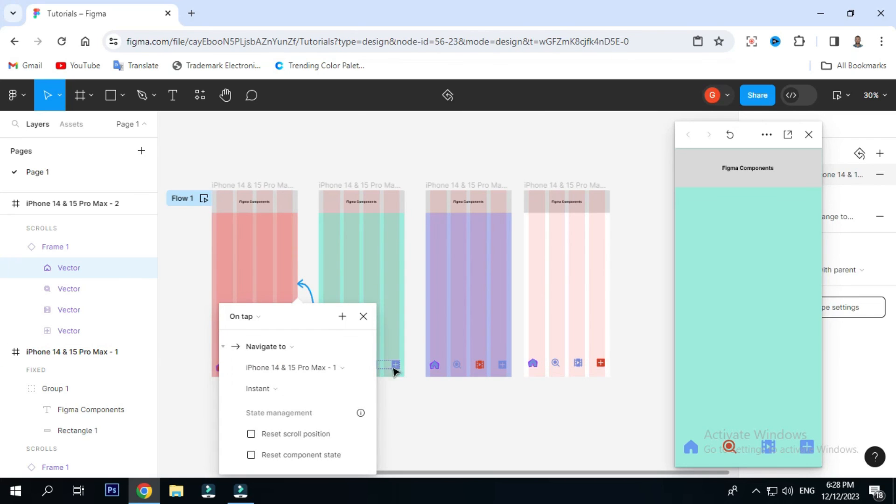
{"action": "left_click", "coordinate": [400, 400]}
{"action": "double_click", "coordinate": [375, 365]}
{"action": "left_click_drag", "start_coordinate": [377, 368], "coordinate": [428, 340]}
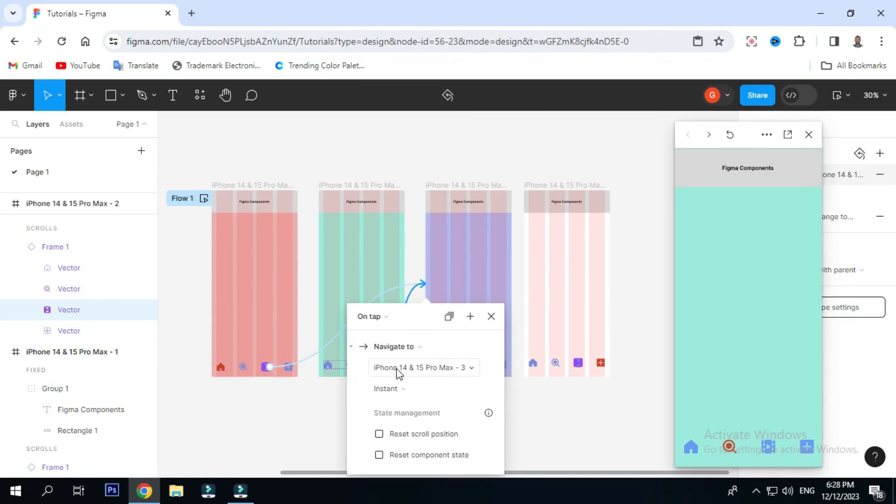
{"action": "left_click", "coordinate": [549, 415]}
Link the second screen's plus icon to iPhone 14 & 15 Pro Max - 4 with an on-tap Navigate to interaction.
{"action": "left_click", "coordinate": [396, 369]}
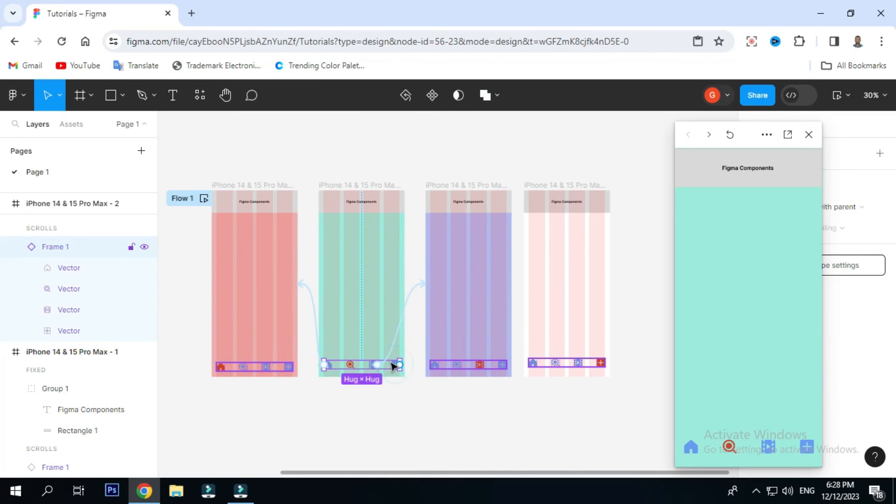
{"action": "double_click", "coordinate": [396, 368]}
{"action": "left_click", "coordinate": [394, 368]}
{"action": "left_click_drag", "start_coordinate": [400, 365], "coordinate": [550, 341]}
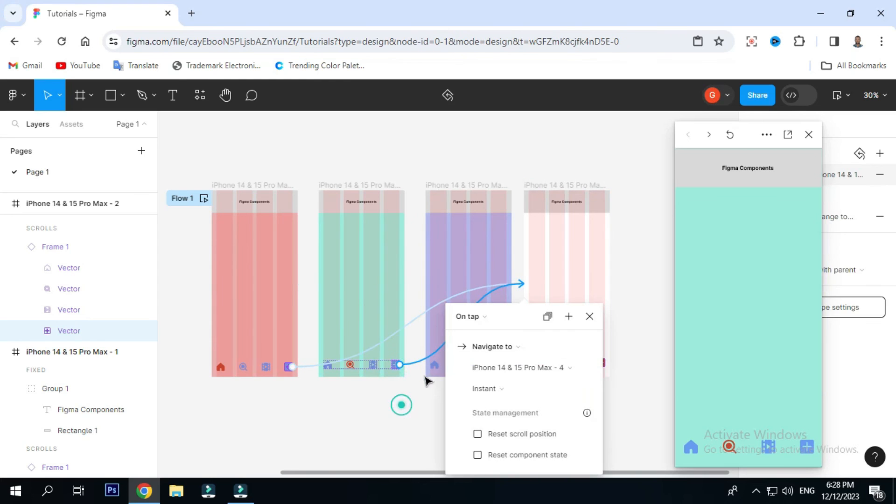
{"action": "left_click", "coordinate": [401, 405]}
On the third screen, link the home icon to iPhone 14 & 15 Pro Max - 1 and the search icon to iPhone 14 & 15 Pro Max - 2.
{"action": "left_click", "coordinate": [461, 364]}
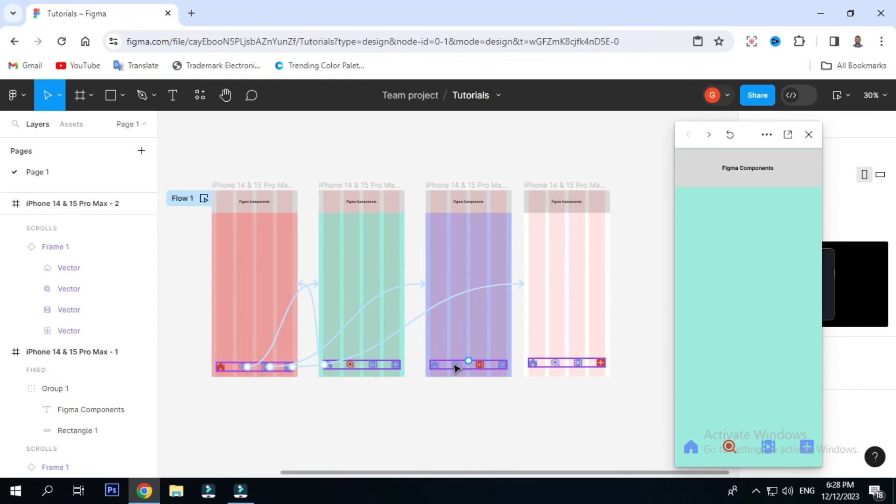
{"action": "left_click", "coordinate": [457, 365]}
{"action": "left_click", "coordinate": [434, 366]}
{"action": "left_click_drag", "start_coordinate": [430, 365], "coordinate": [296, 344]}
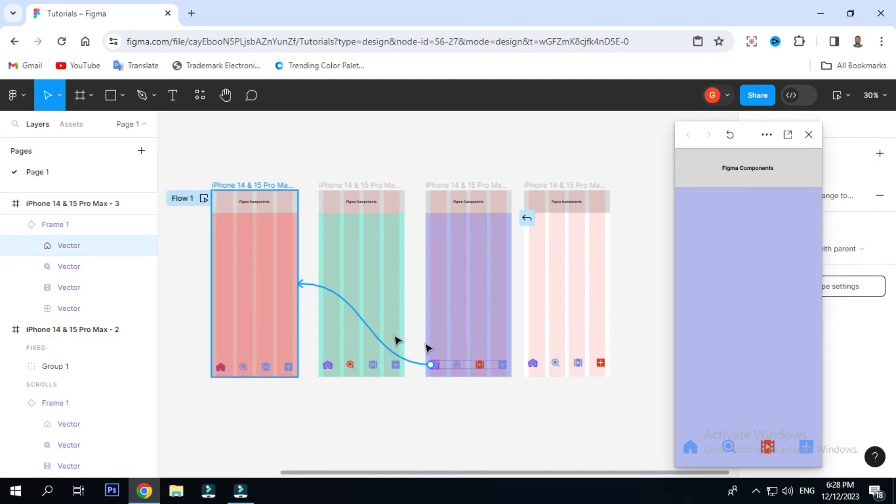
{"action": "left_click", "coordinate": [455, 366]}
{"action": "left_click", "coordinate": [454, 364]}
{"action": "left_click_drag", "start_coordinate": [414, 359], "coordinate": [400, 357]}
Link the third screen's plus icon to iPhone 14 & 15 Pro Max - 4 with an on-tap Navigate to interaction.
{"action": "left_click", "coordinate": [500, 365]}
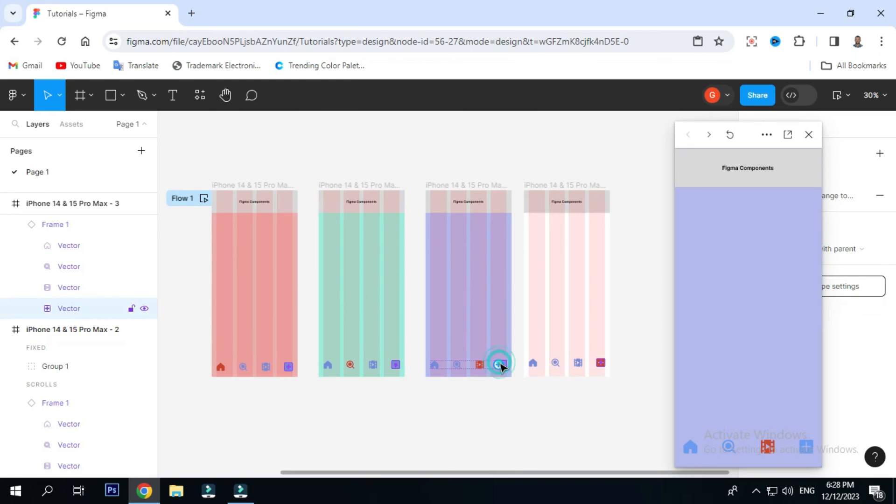
{"action": "left_click_drag", "start_coordinate": [503, 366], "coordinate": [532, 360]}
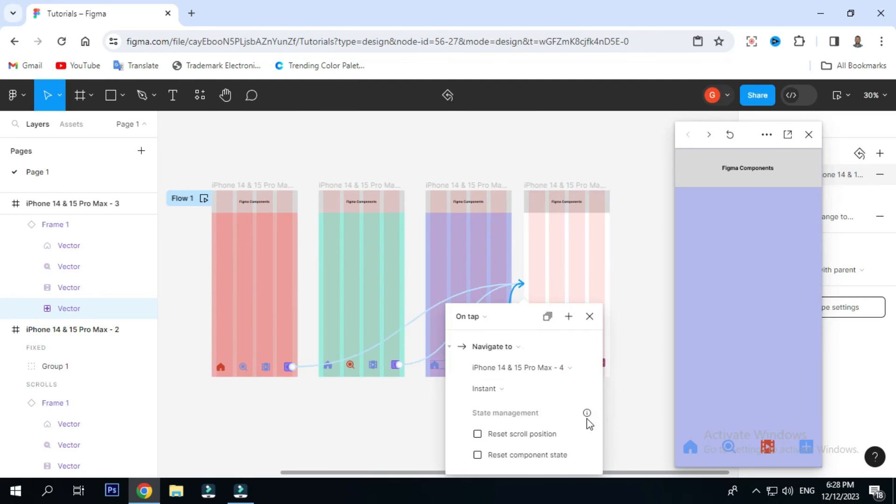
{"action": "left_click", "coordinate": [639, 395]}
On the fourth screen, link the home icon to iPhone 14 & 15 Pro Max - 1 and the search icon to iPhone 14 & 15 Pro Max - 2.
{"action": "left_click", "coordinate": [534, 364]}
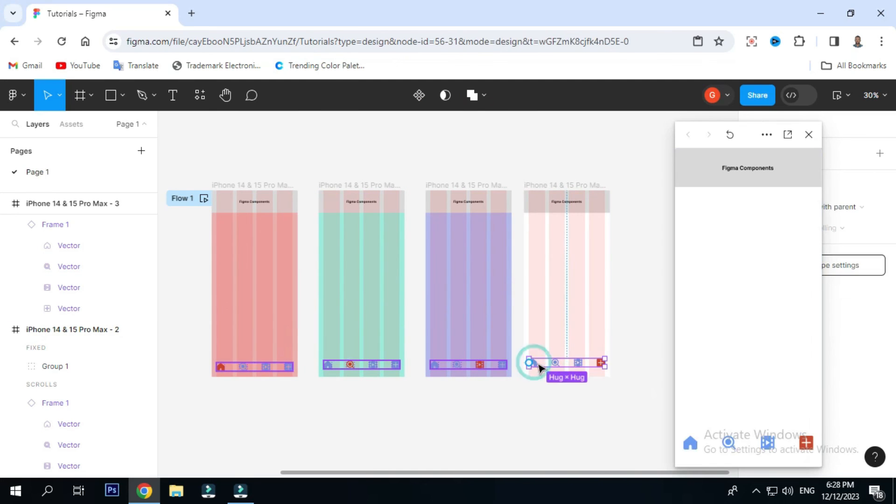
{"action": "left_click_drag", "start_coordinate": [535, 363], "coordinate": [296, 337]}
{"action": "left_click", "coordinate": [556, 362]}
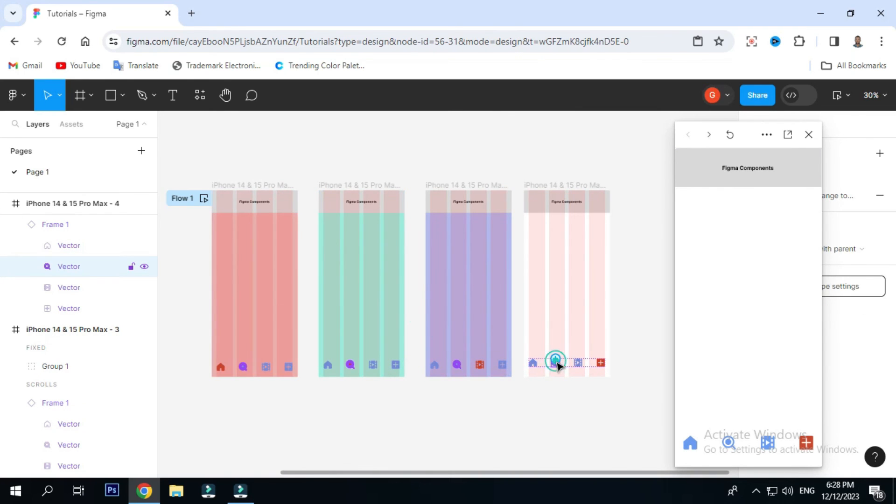
{"action": "left_click_drag", "start_coordinate": [556, 359], "coordinate": [405, 306]}
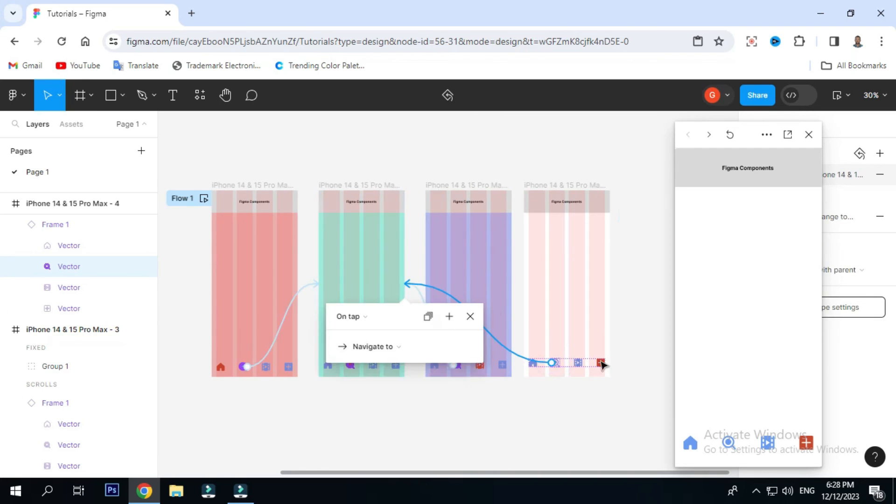
Link the fourth screen's video icon to iPhone 14 & 15 Pro Max - 3 with an on-tap Navigate to interaction.
{"action": "left_click", "coordinate": [577, 365]}
{"action": "left_click_drag", "start_coordinate": [575, 364], "coordinate": [503, 333]}
{"action": "left_click", "coordinate": [647, 312]}
Test the bottom navigation in the prototype preview by switching between all four screens with the plus, video, search and home icons.
{"action": "left_click_drag", "start_coordinate": [748, 134], "coordinate": [394, 133]}
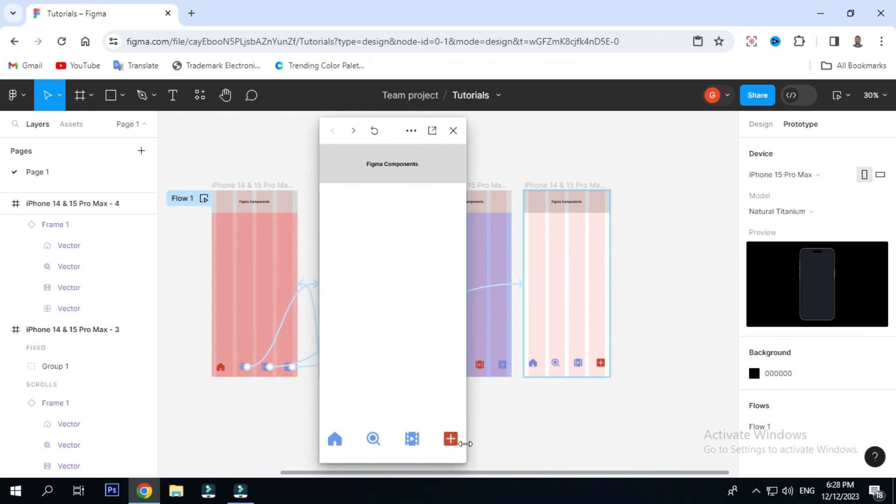
{"action": "left_click", "coordinate": [451, 443]}
{"action": "left_click", "coordinate": [413, 443]}
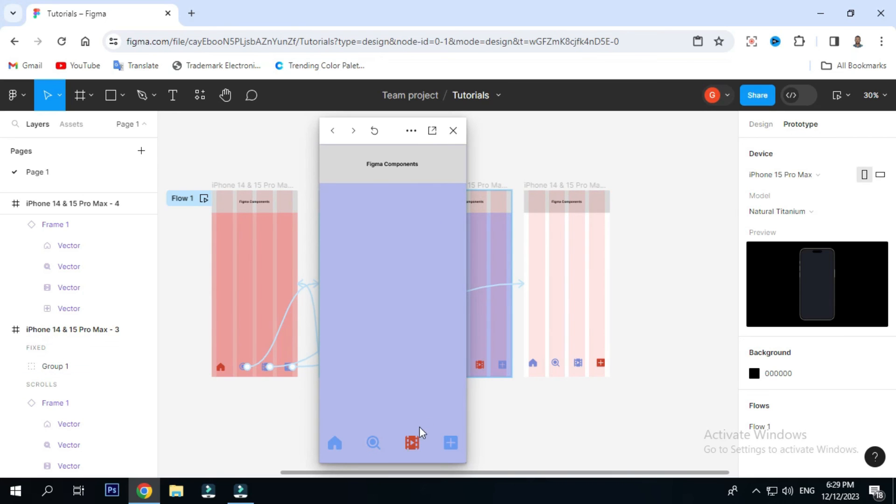
{"action": "left_click", "coordinate": [373, 444]}
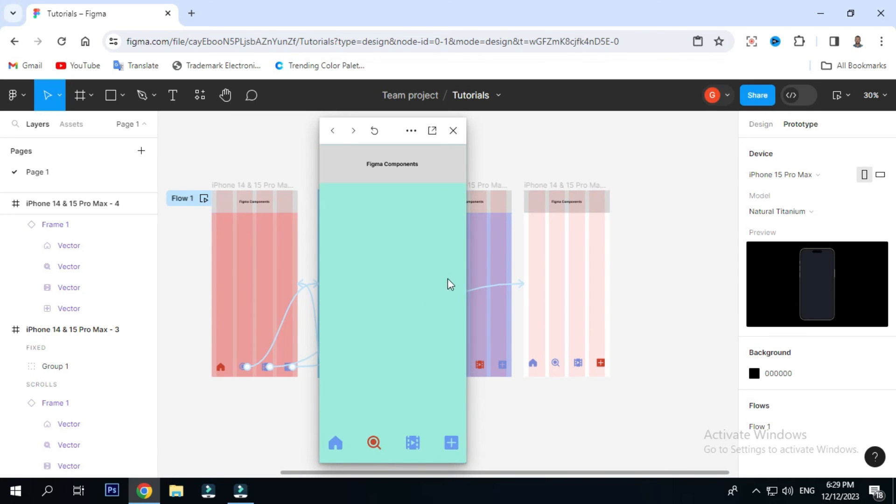
{"action": "left_click", "coordinate": [336, 446]}
{"action": "left_click", "coordinate": [373, 445]}
{"action": "left_click", "coordinate": [413, 444]}
{"action": "left_click", "coordinate": [450, 444]}
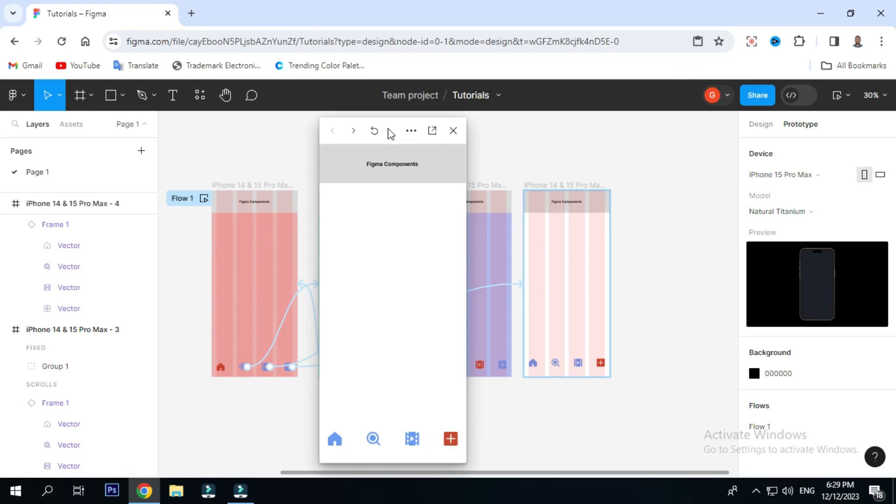
Move the prototype preview off the first screens and place the Frame 1 component set closer to the first screen, aligned with its top edge.
{"action": "left_click_drag", "start_coordinate": [391, 134], "coordinate": [605, 139]}
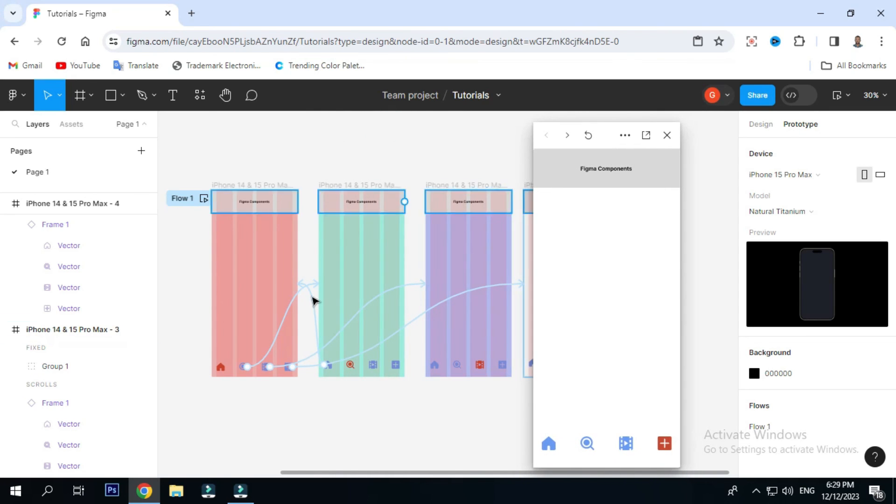
{"action": "scroll", "coordinate": [300, 316], "scroll_direction": "down", "scroll_amount": 4}
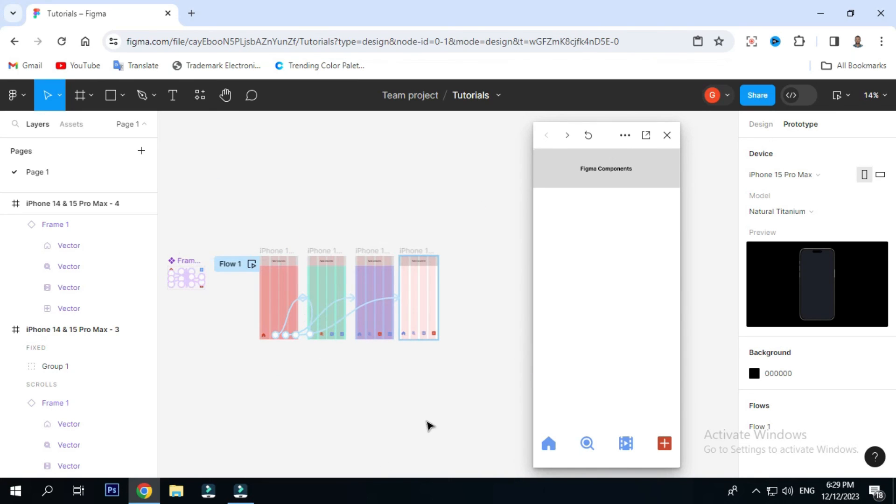
{"action": "left_click", "coordinate": [425, 422]}
{"action": "scroll", "coordinate": [426, 422], "scroll_direction": "up", "scroll_amount": 1}
{"action": "scroll", "coordinate": [368, 388], "scroll_direction": "up", "scroll_amount": 1}
{"action": "left_click_drag", "start_coordinate": [371, 390], "coordinate": [471, 396]}
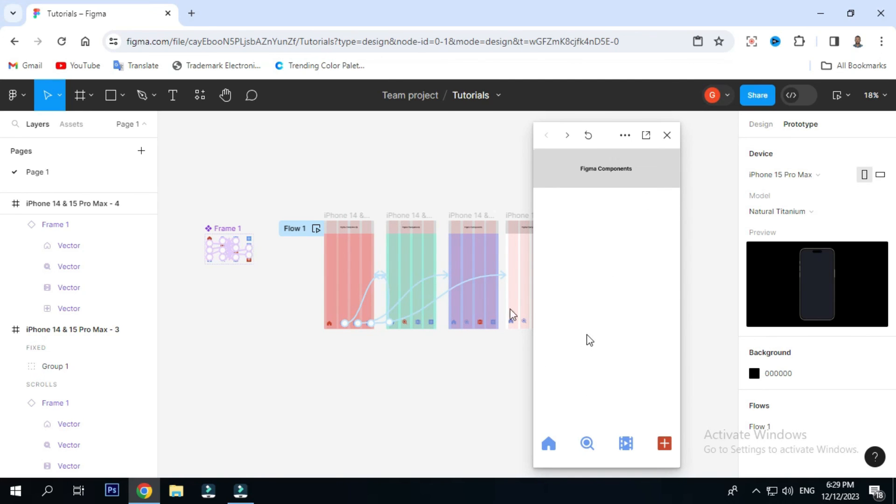
{"action": "left_click", "coordinate": [228, 232]}
{"action": "mouse_move", "coordinate": [229, 233]}
{"action": "left_mouse_down"}
{"action": "mouse_move", "coordinate": [243, 260]}
{"action": "mouse_move", "coordinate": [242, 229]}
{"action": "left_mouse_up"}
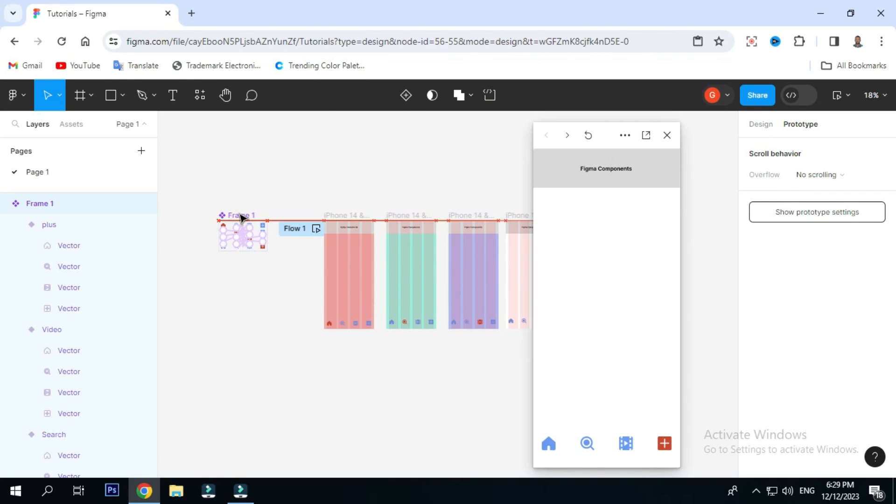
{"action": "left_click", "coordinate": [240, 236]}
{"action": "scroll", "coordinate": [246, 239], "scroll_direction": "up", "scroll_amount": 3}
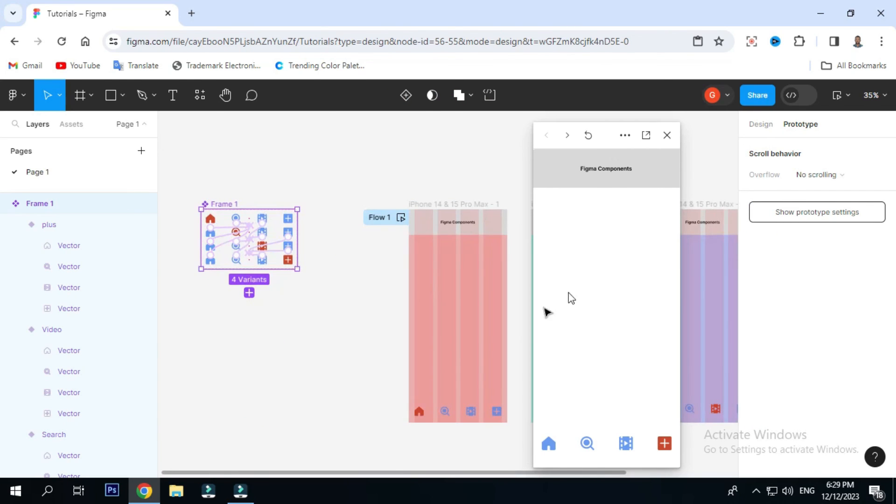